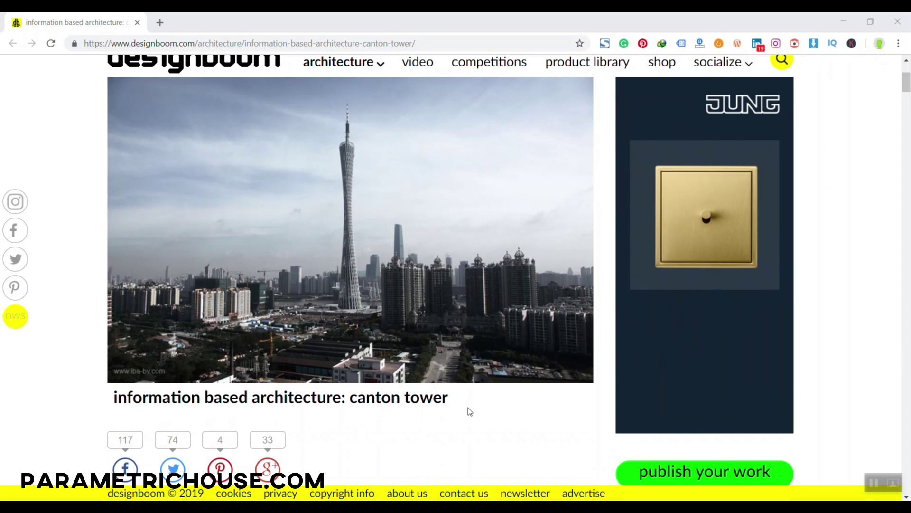
# Browse the designboom article on the Canton Tower and examine its photos, plan, section and structural metamorphosis diagram
pyautogui.scroll(-9, 418, 249)
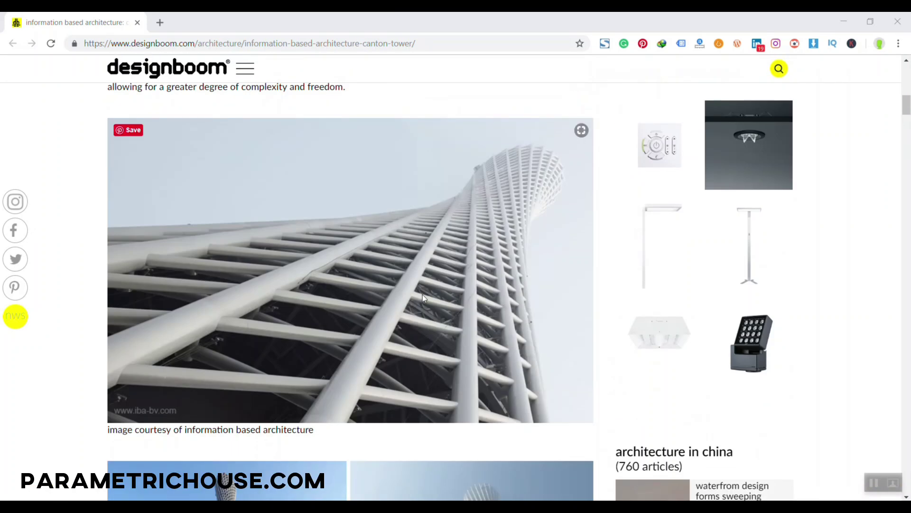
pyautogui.scroll(-3, 423, 295)
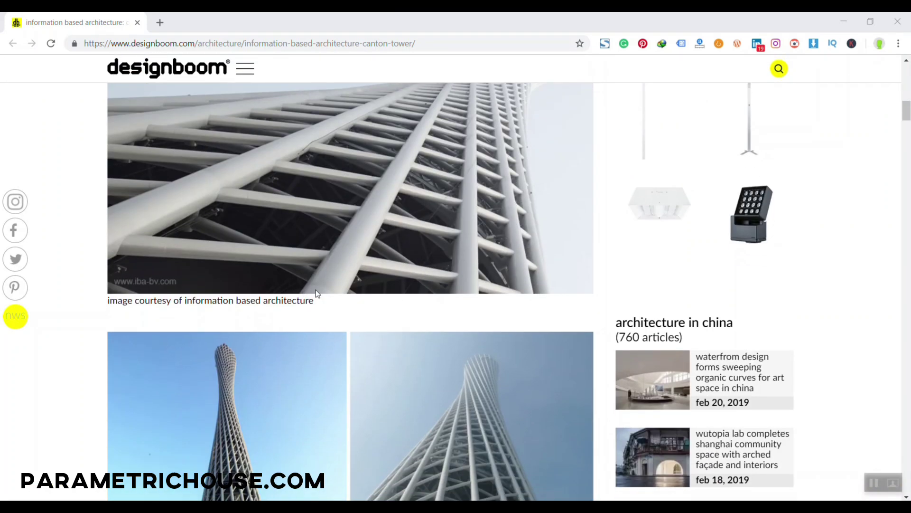
pyautogui.scroll(-6, 317, 291)
pyautogui.scroll(4, 317, 291)
pyautogui.scroll(-6, 317, 290)
pyautogui.scroll(-20, 317, 291)
pyautogui.scroll(-20, 318, 292)
pyautogui.scroll(-20, 319, 298)
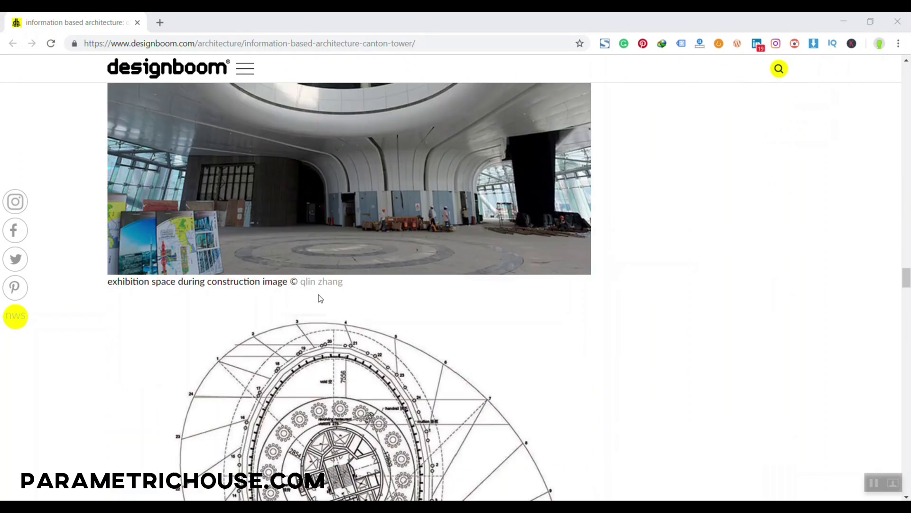
pyautogui.scroll(-20, 319, 297)
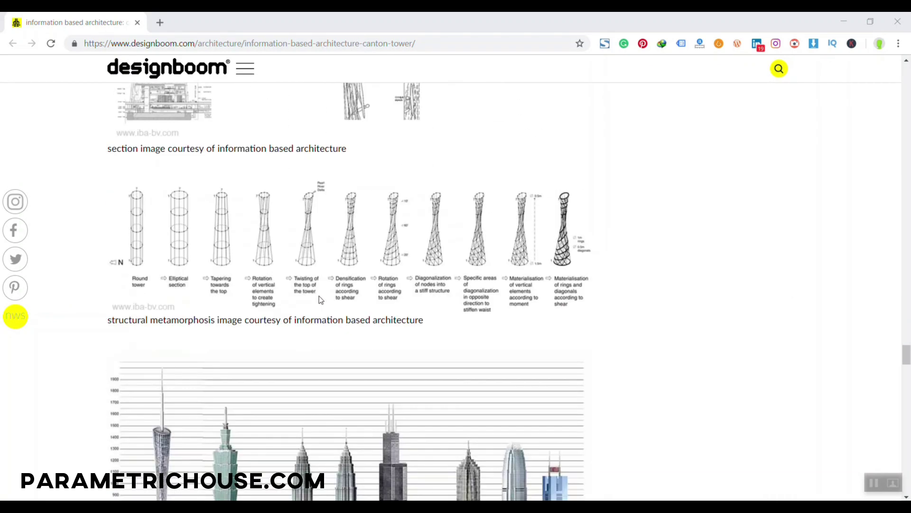
pyautogui.keyDown('ctrl'); pyautogui.scroll(1, 281, 283); pyautogui.keyUp('ctrl')
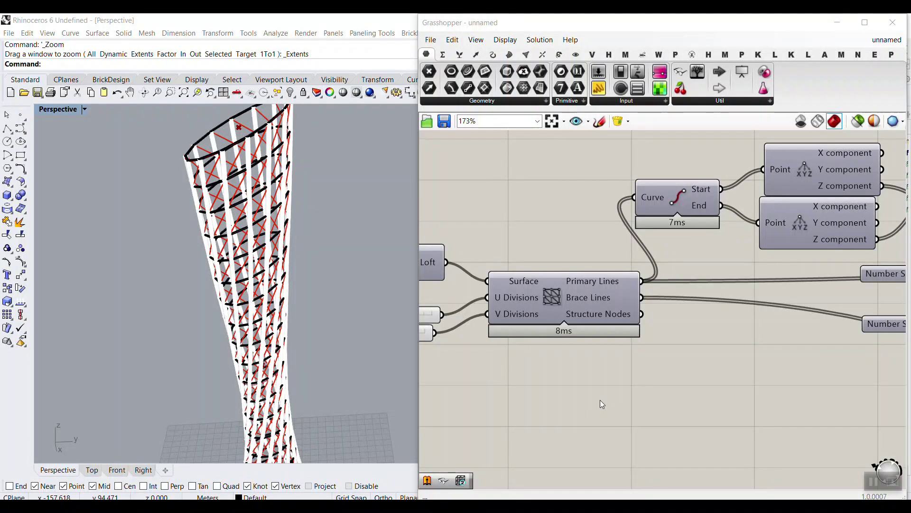
# Minimise Grasshopper and examine the finished lattice tower model in the Rhino Perspective viewport from several distances and angles
pyautogui.moveTo(213, 285)
pyautogui.mouseDown(button='right')
pyautogui.moveTo(236, 299)
pyautogui.moveTo(227, 288)
pyautogui.mouseUp(button='right')
pyautogui.click(837, 22)
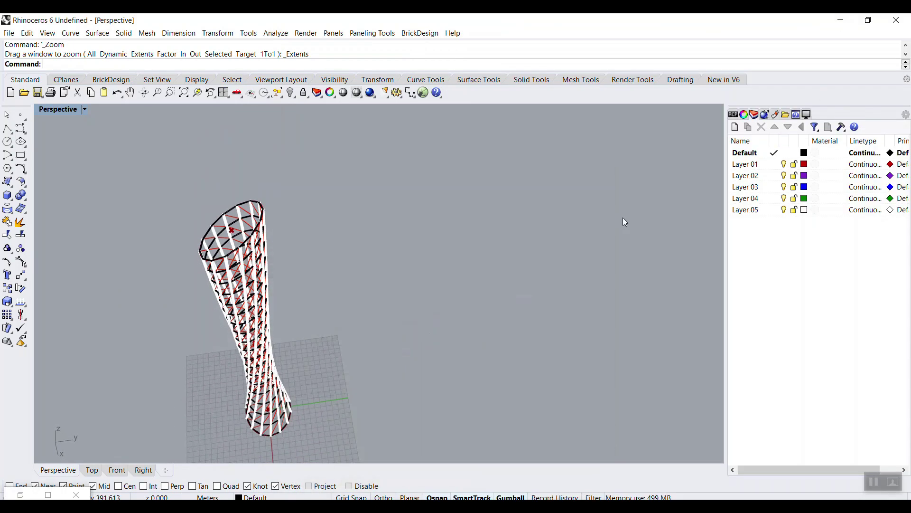
pyautogui.moveTo(674, 180)
pyautogui.mouseDown()
pyautogui.moveTo(731, 76)
pyautogui.moveTo(790, 62)
pyautogui.moveTo(776, 90)
pyautogui.mouseUp()
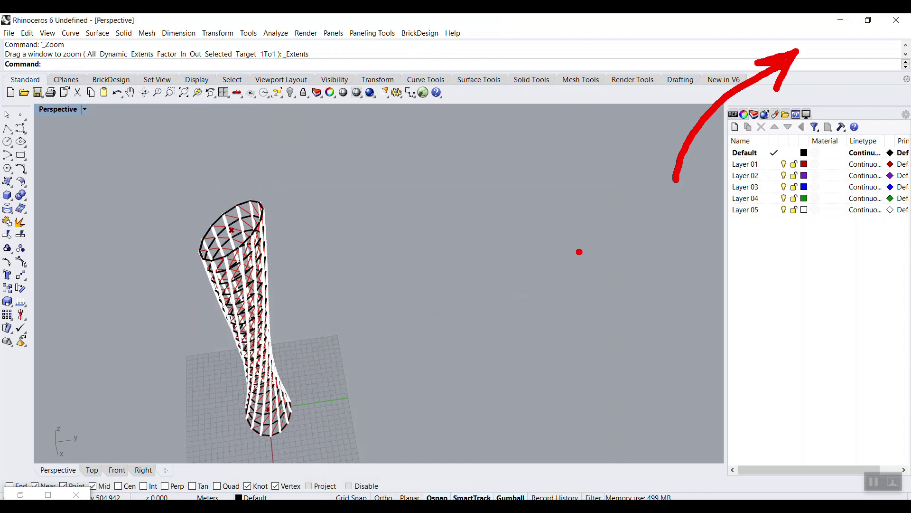
pyautogui.press('Escape')
pyautogui.scroll(-6, 712, 160)
pyautogui.moveTo(614, 227); pyautogui.dragTo(612, 169, button='right')
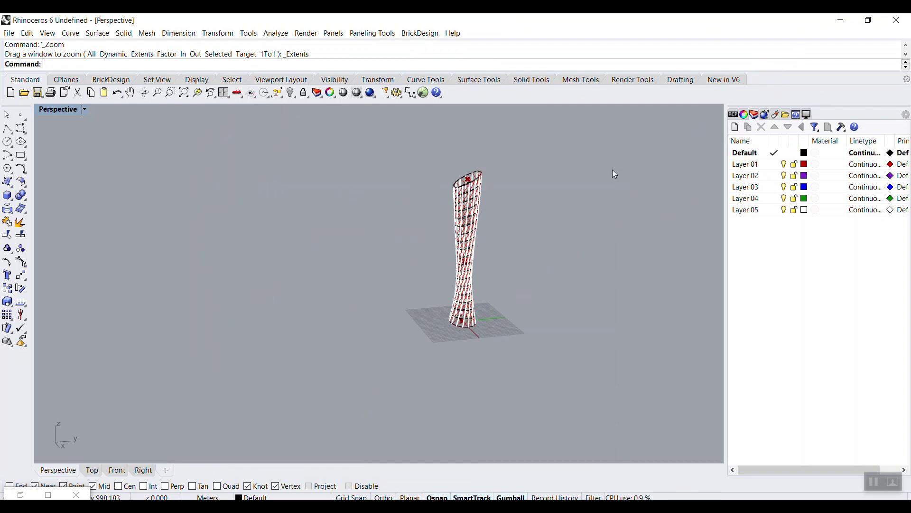
pyautogui.scroll(5, 542, 230)
pyautogui.moveTo(542, 231); pyautogui.dragTo(418, 306, button='right')
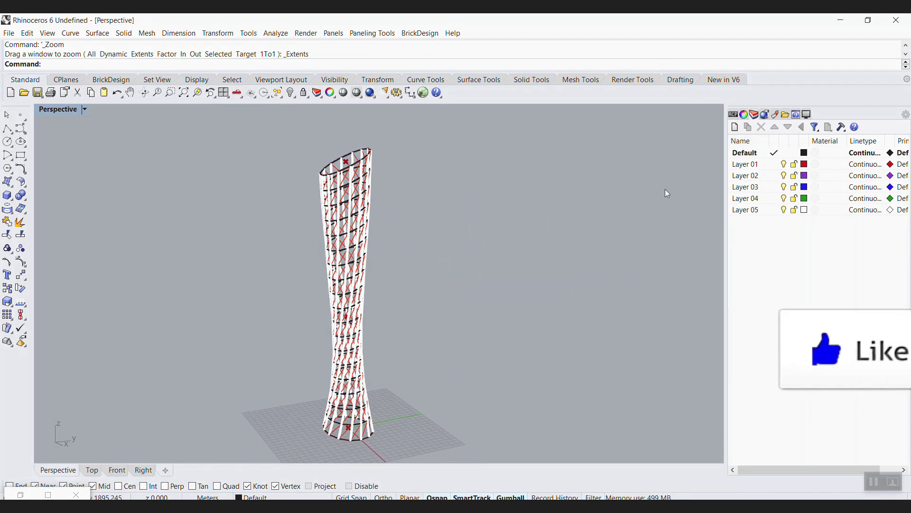
pyautogui.hotkey('ctrl', '2')
pyautogui.moveTo(690, 164)
pyautogui.mouseDown()
pyautogui.moveTo(716, 109)
pyautogui.moveTo(788, 41)
pyautogui.moveTo(788, 65)
pyautogui.mouseUp()
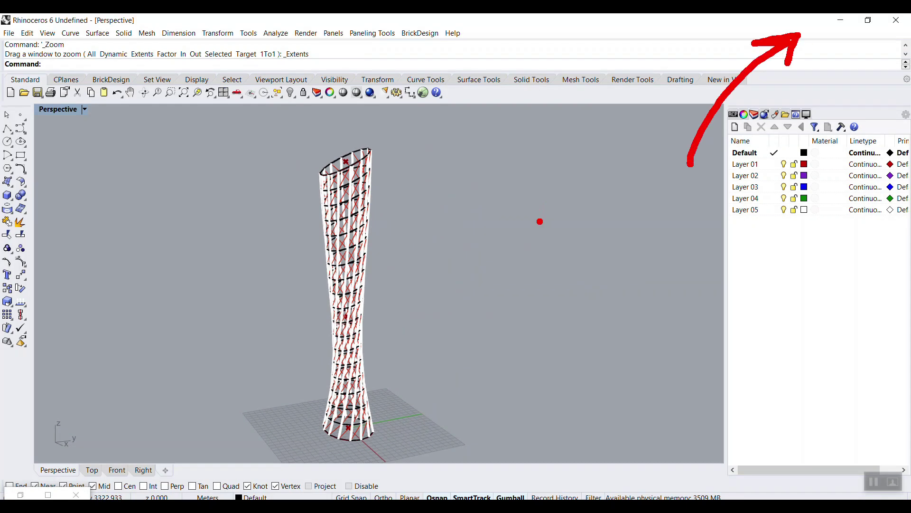
pyautogui.press('Escape')
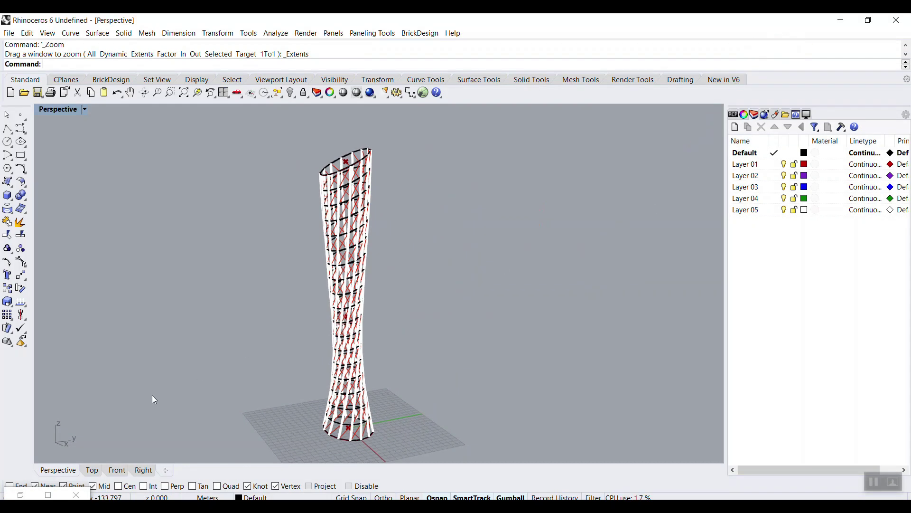
# Switch back to Grasshopper, look over the tower definition, and start a new blank definition with the empty construction grid in view
pyautogui.click(20, 494)
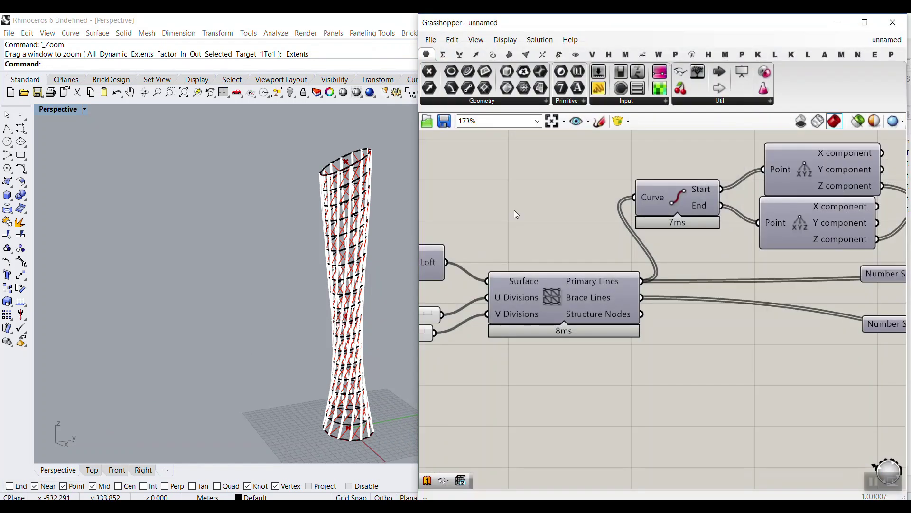
pyautogui.scroll(-5, 677, 237)
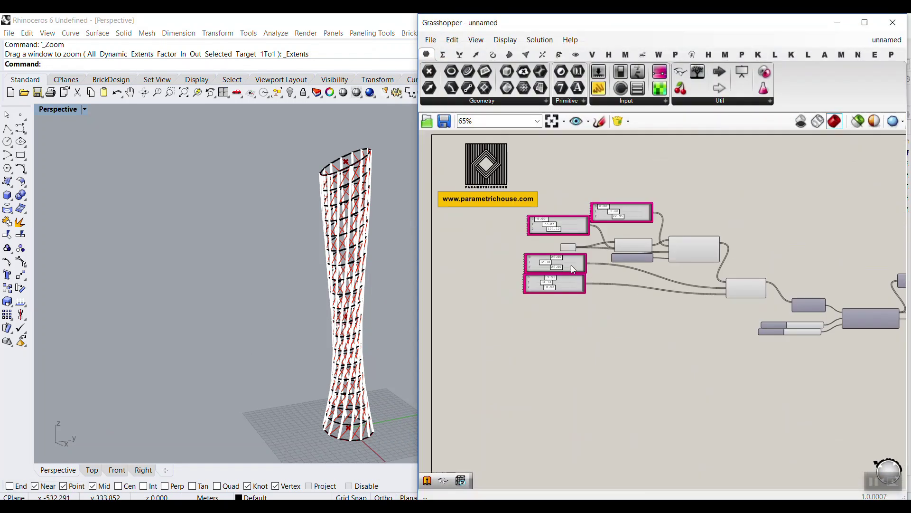
pyautogui.moveTo(755, 269); pyautogui.dragTo(677, 257, button='right')
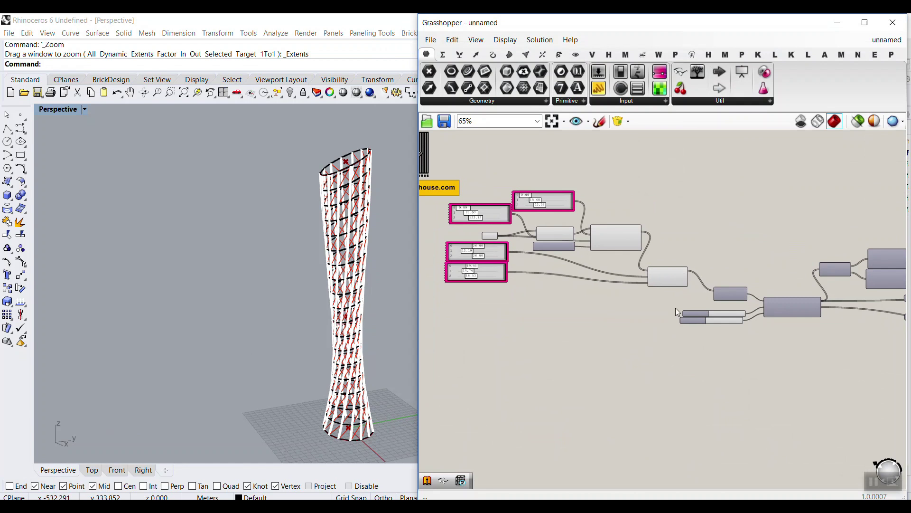
pyautogui.click(430, 39)
pyautogui.press('Escape')
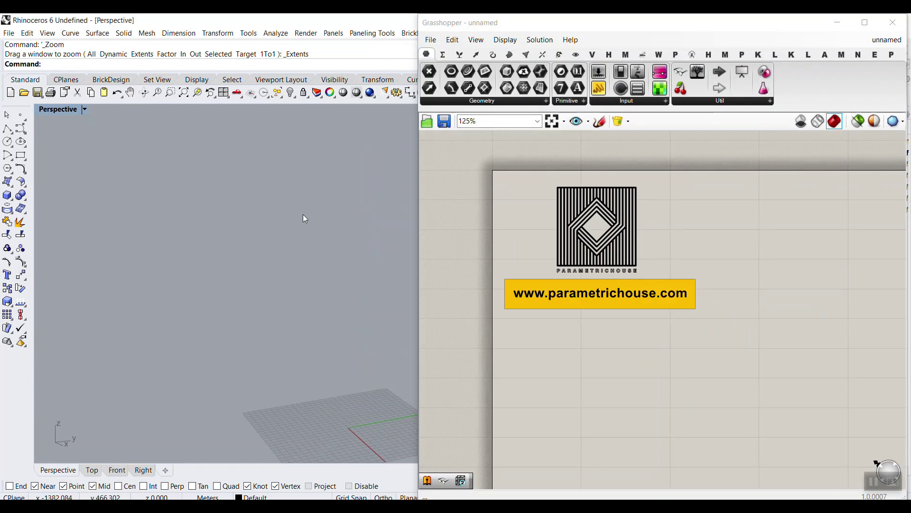
pyautogui.scroll(-5, 303, 214)
pyautogui.moveTo(303, 215); pyautogui.dragTo(321, 336, button='right')
pyautogui.scroll(3, 263, 329)
pyautogui.scroll(5, 266, 371)
pyautogui.moveTo(267, 375); pyautogui.dragTo(268, 387, button='right')
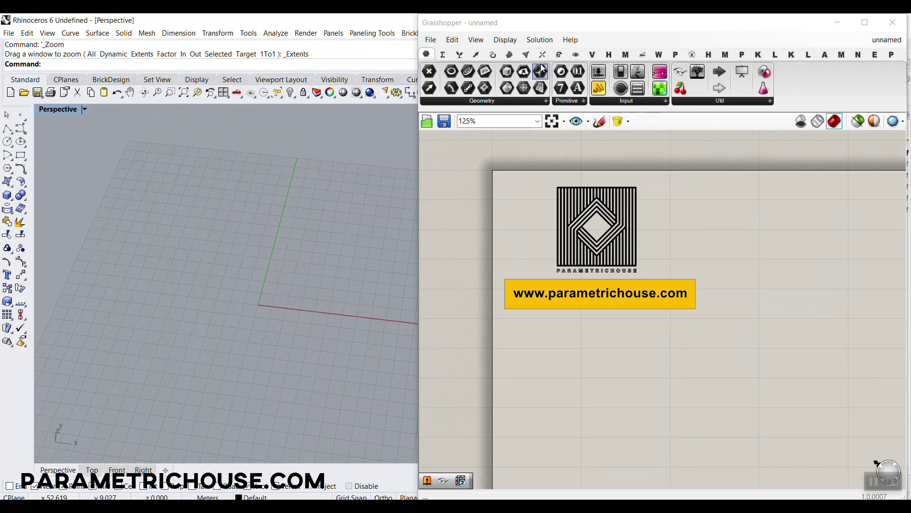
# Add an Ellipse curve primitive component to the canvas and move it into open space
pyautogui.click(494, 54)
pyautogui.click(634, 101)
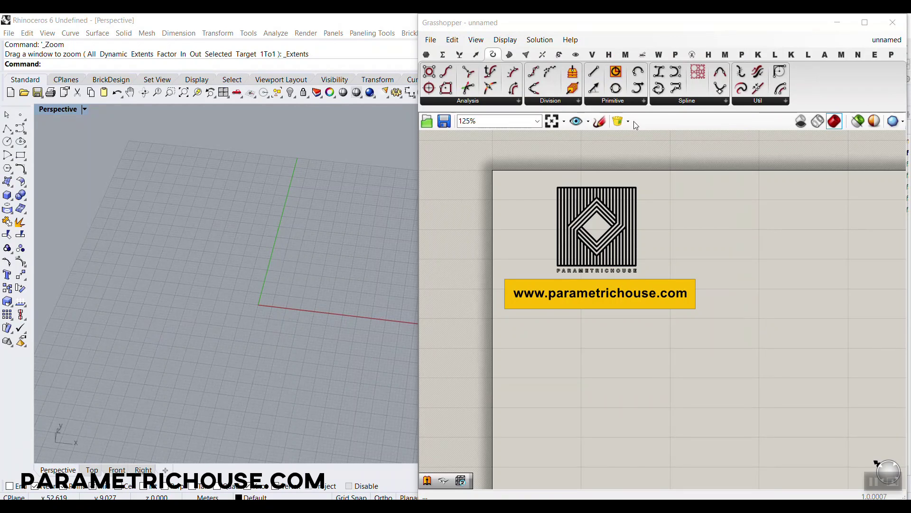
pyautogui.click(633, 101)
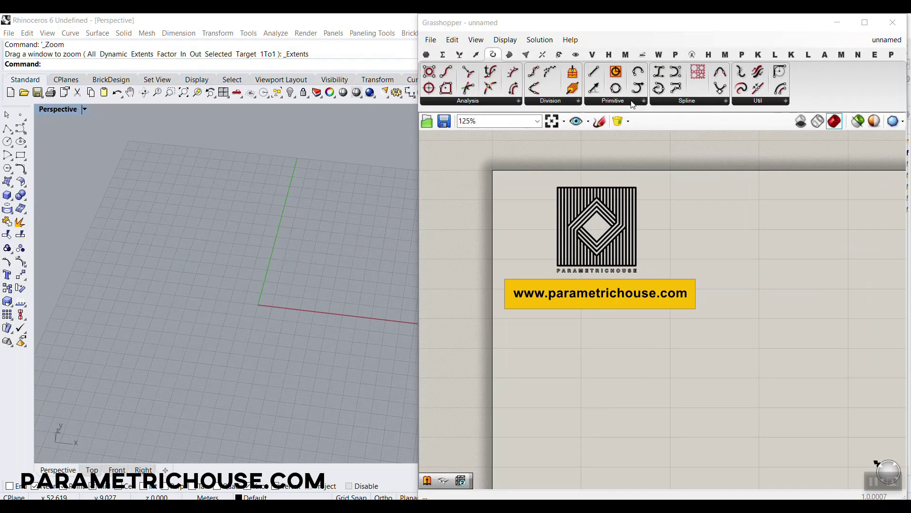
pyautogui.click(631, 100)
pyautogui.click(624, 235)
pyautogui.click(733, 304)
pyautogui.moveTo(734, 320); pyautogui.dragTo(667, 226, button='right')
pyautogui.moveTo(679, 214); pyautogui.dragTo(818, 298)
pyautogui.scroll(3, 819, 298)
pyautogui.moveTo(665, 290); pyautogui.dragTo(583, 298, button='right')
# Add a Bifocals component for name labels and place it above the Ellipse component, clear of the definition
pyautogui.doubleClick(549, 267)
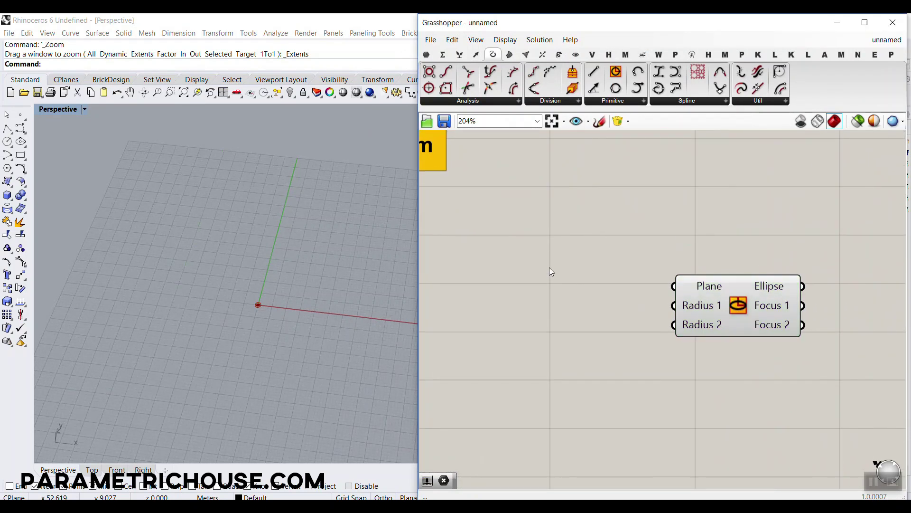
pyautogui.write('bif')
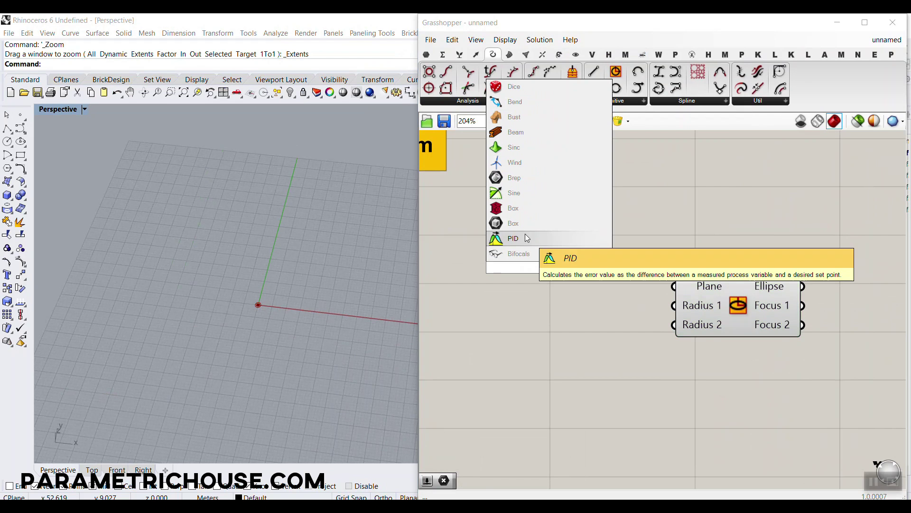
pyautogui.click(523, 257)
pyautogui.moveTo(542, 311); pyautogui.dragTo(573, 140)
# Examine the Ellipse component's plane and radius inputs together with its default preview at the origin
pyautogui.scroll(-2, 597, 321)
pyautogui.moveTo(670, 295); pyautogui.dragTo(645, 261, button='right')
pyautogui.scroll(2, 629, 213)
pyautogui.scroll(2, 591, 252)
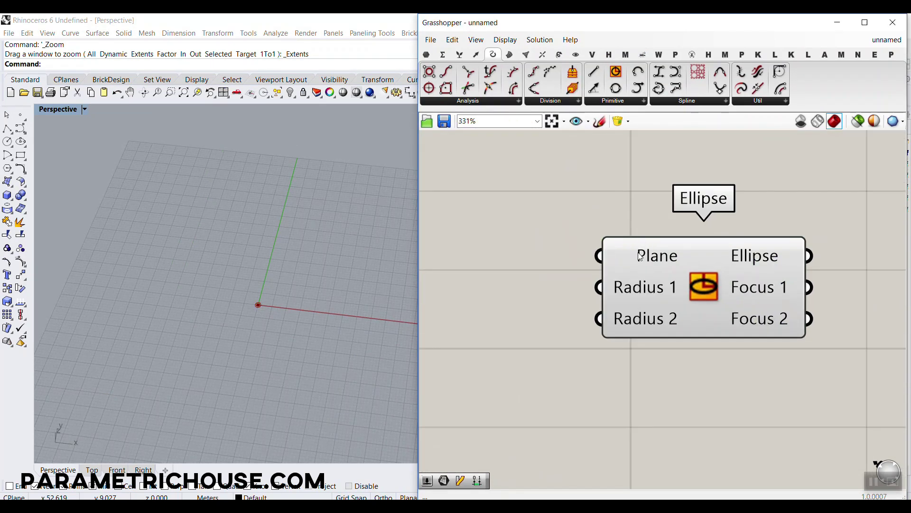
pyautogui.scroll(5, 258, 318)
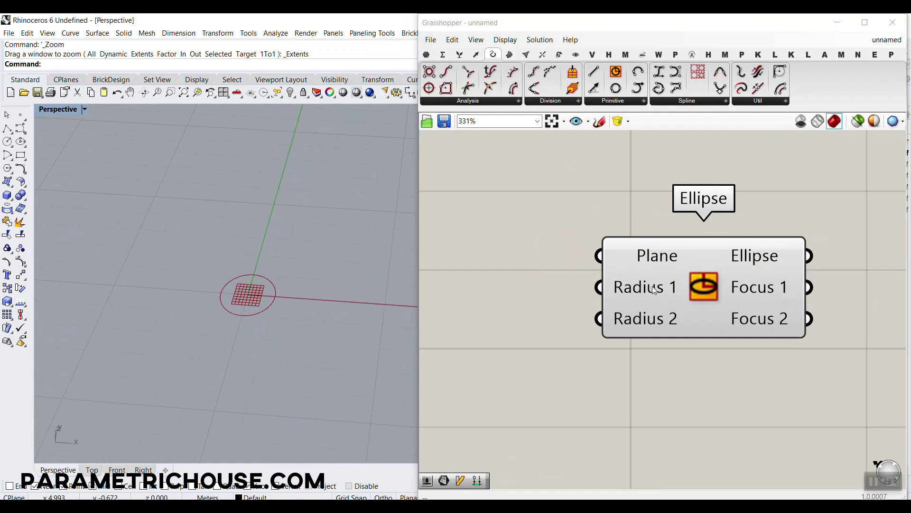
pyautogui.scroll(2, 229, 304)
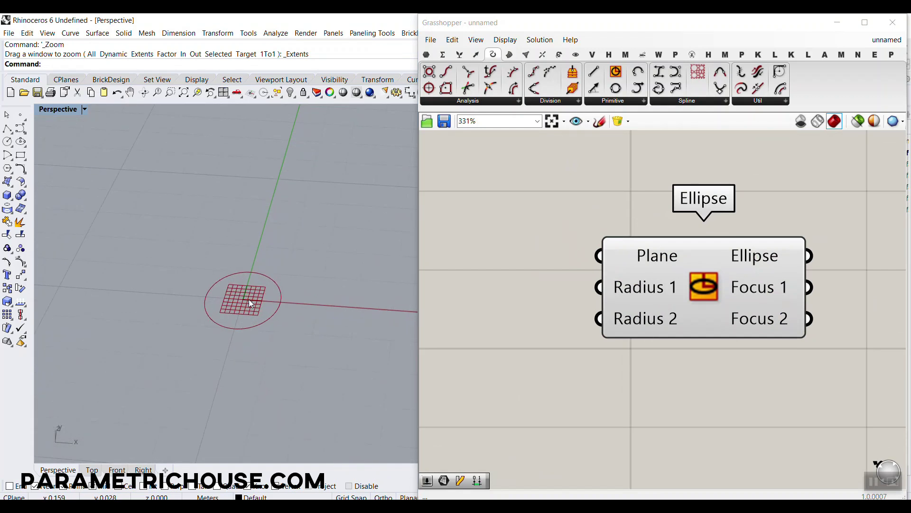
pyautogui.moveTo(644, 288)
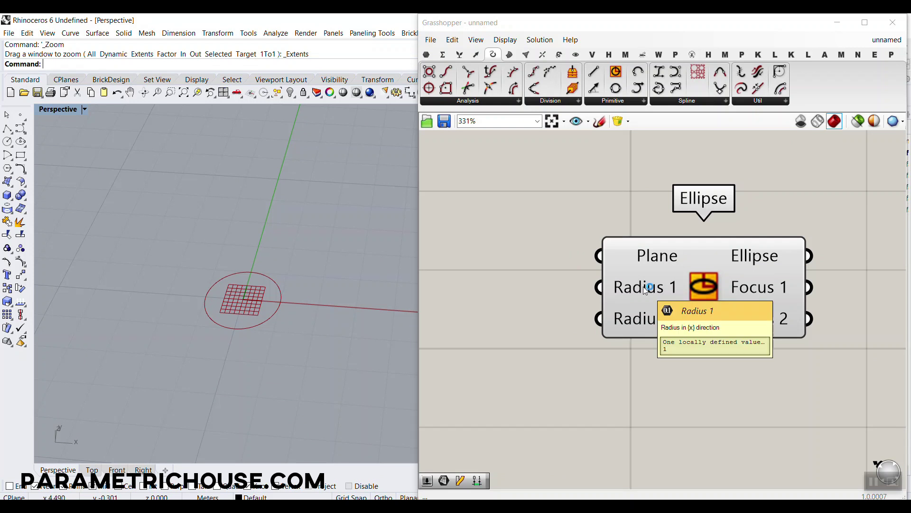
pyautogui.scroll(-5, 645, 318)
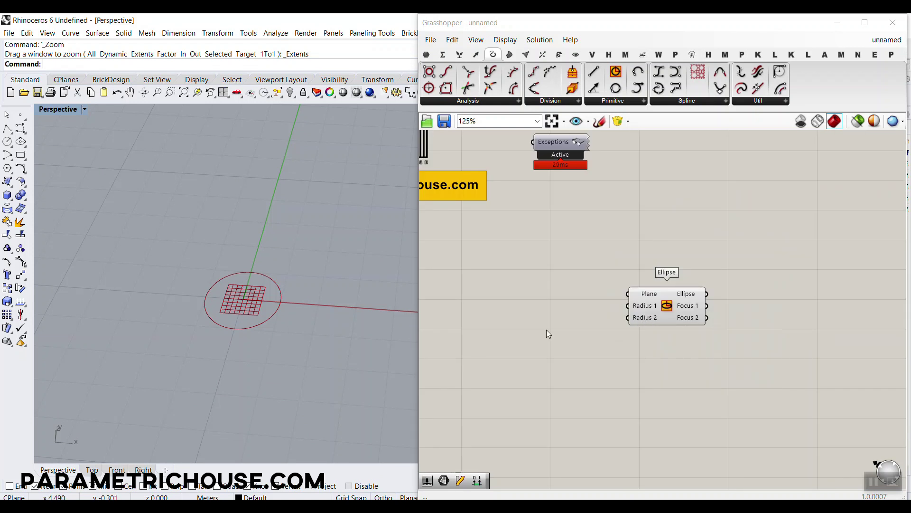
pyautogui.scroll(-5, 246, 322)
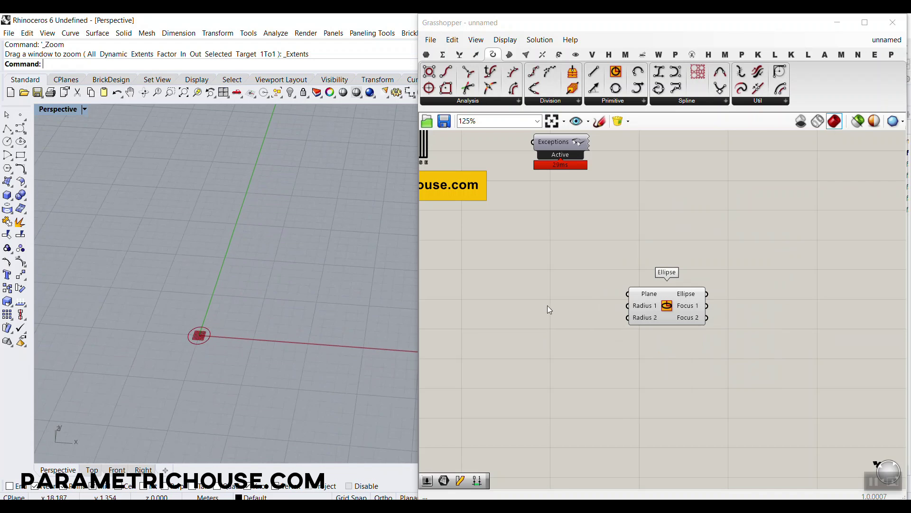
# Add a Point parameter, connect it to the Ellipse's Plane input, and line it up beside the component
pyautogui.click(426, 55)
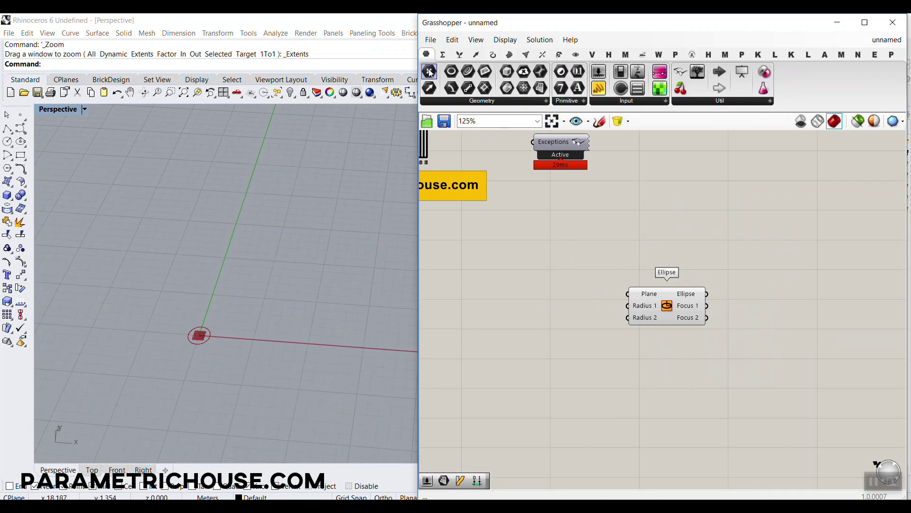
pyautogui.moveTo(430, 72); pyautogui.dragTo(584, 295)
pyautogui.scroll(4, 601, 284)
pyautogui.moveTo(655, 308); pyautogui.dragTo(654, 304)
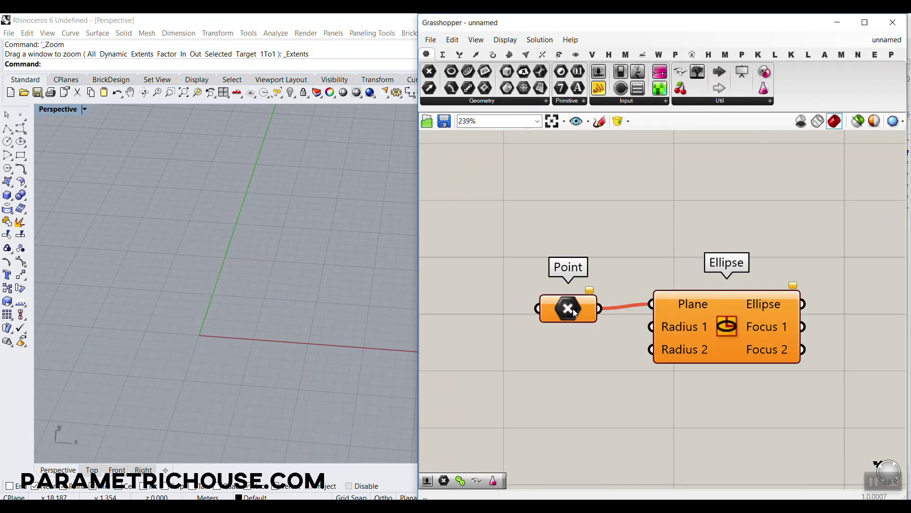
pyautogui.moveTo(586, 309); pyautogui.dragTo(527, 303)
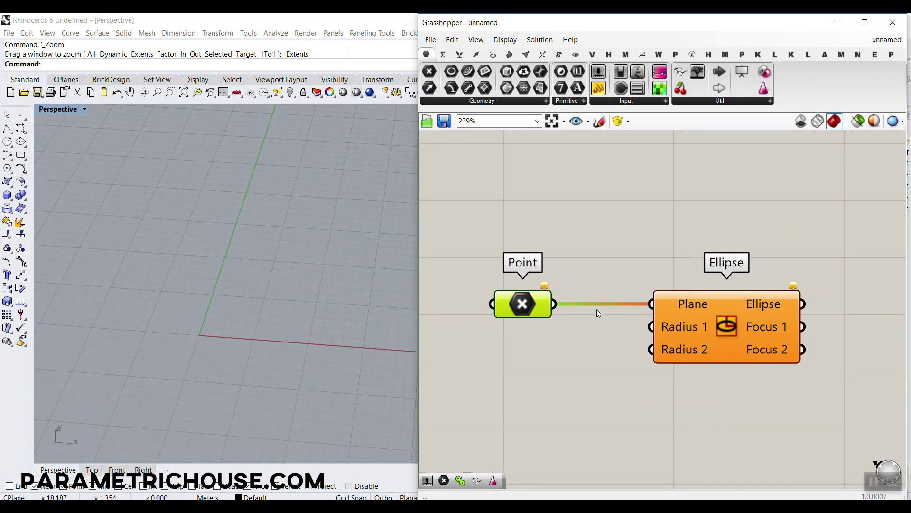
# Set multiple points in the Point parameter, starting at the origin (0) and continuing with points further along the construction plane
pyautogui.rightClick(525, 302)
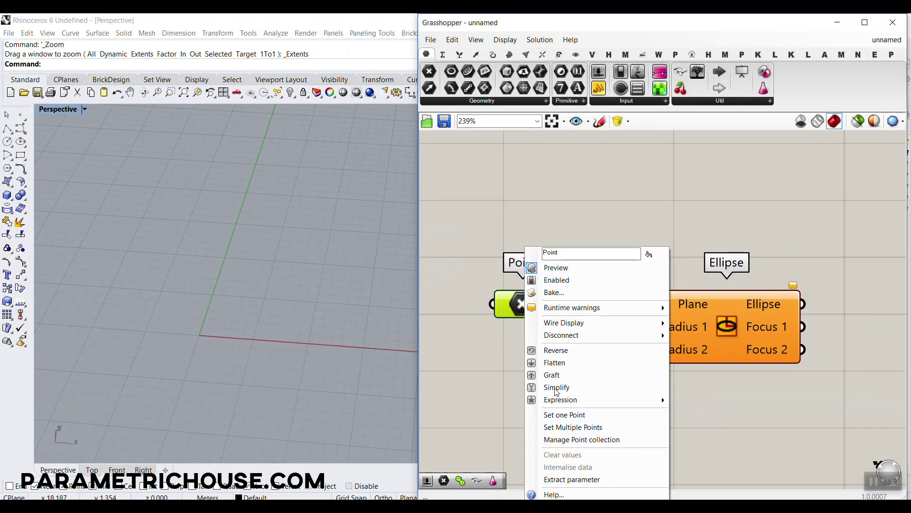
pyautogui.click(564, 414)
pyautogui.press('Return')
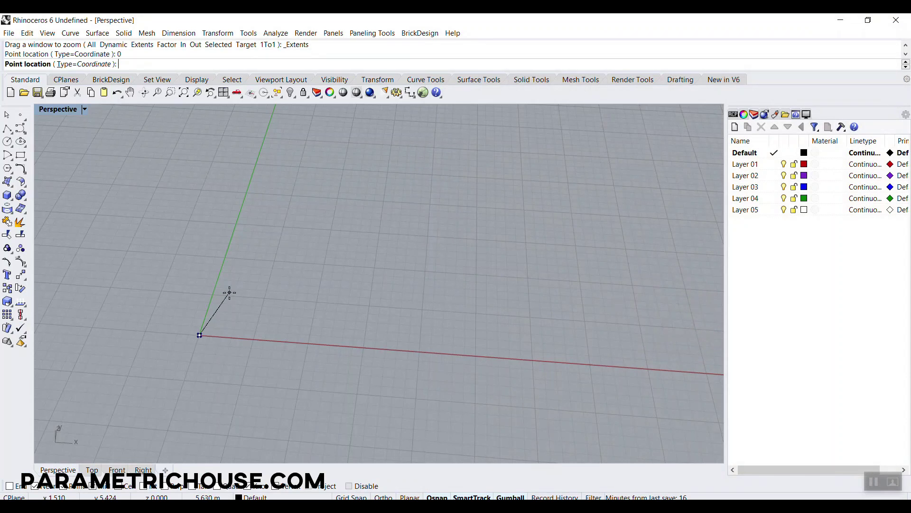
pyautogui.click(200, 336)
pyautogui.click(169, 205)
pyautogui.scroll(-3, 225, 259)
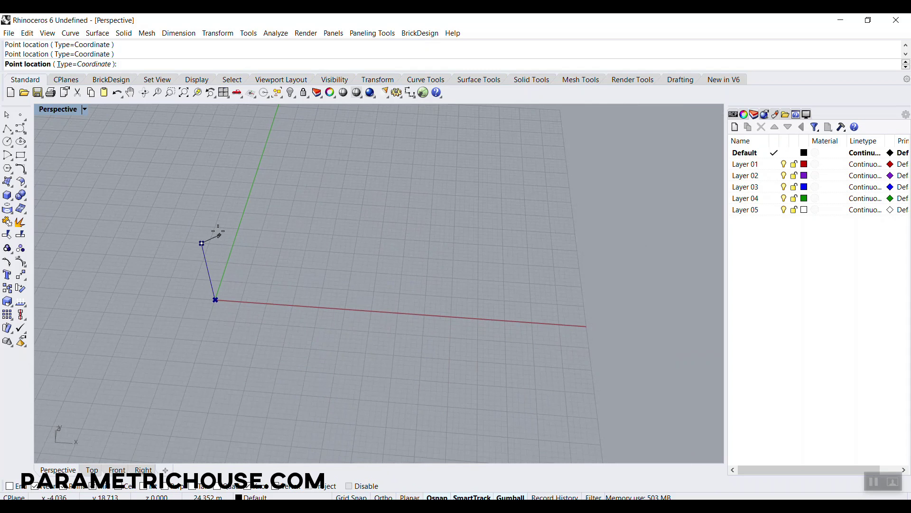
pyautogui.click(183, 170)
pyautogui.press('Return')
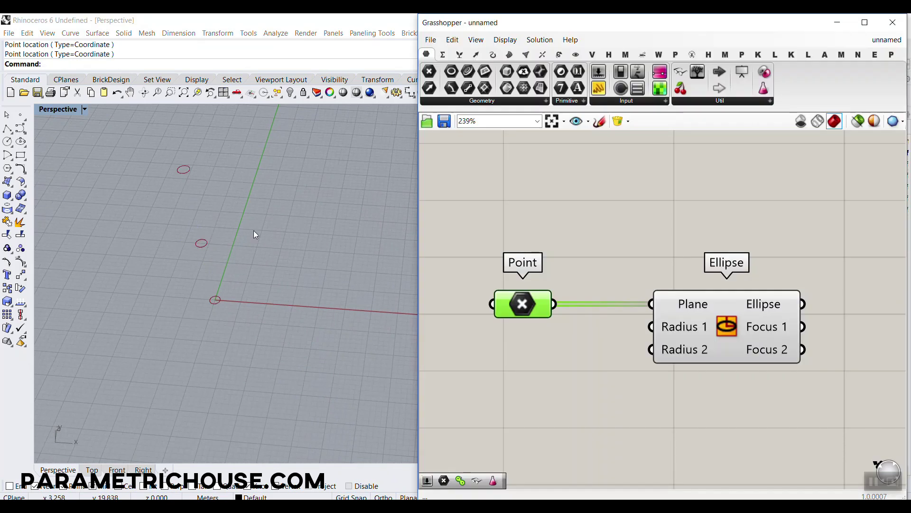
# Raise the two outer points of the Point parameter vertically so they sit at increasing heights above the base point
pyautogui.moveTo(530, 305)
pyautogui.moveTo(261, 342); pyautogui.dragTo(209, 264, button='right')
pyautogui.click(526, 305)
pyautogui.moveTo(205, 234); pyautogui.dragTo(196, 150)
pyautogui.moveTo(206, 275); pyautogui.dragTo(206, 239)
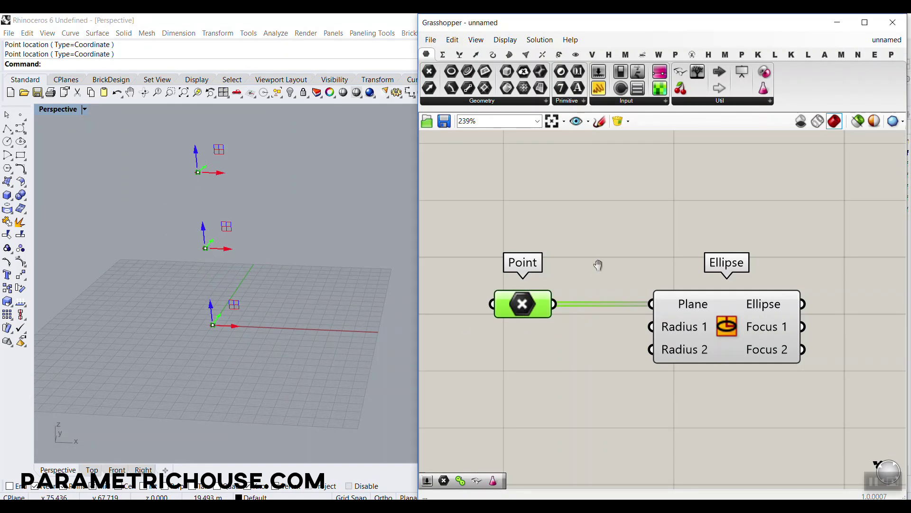
pyautogui.scroll(3, 596, 279)
pyautogui.click(484, 331)
pyautogui.moveTo(219, 272); pyautogui.dragTo(209, 300, button='right')
pyautogui.scroll(9, 210, 301)
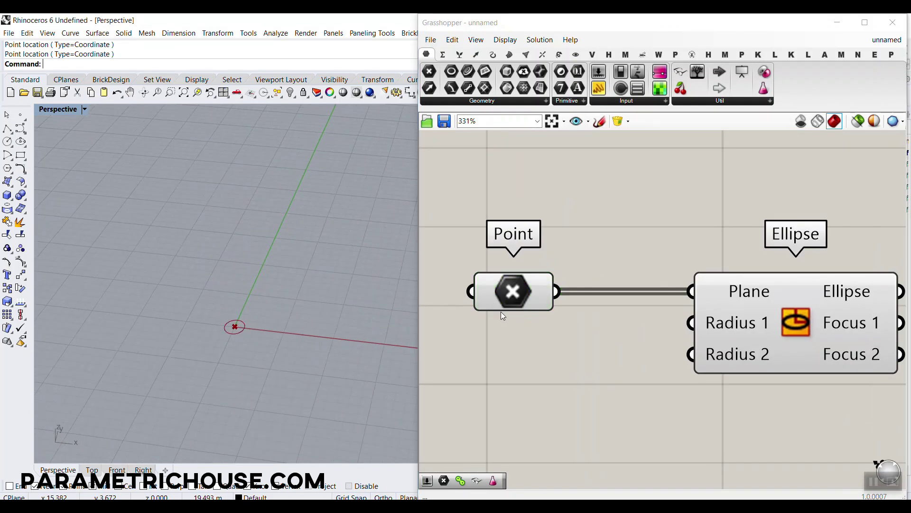
# Add a Gene Pool below the Point parameter to supply the ellipse radii
pyautogui.scroll(-4, 278, 328)
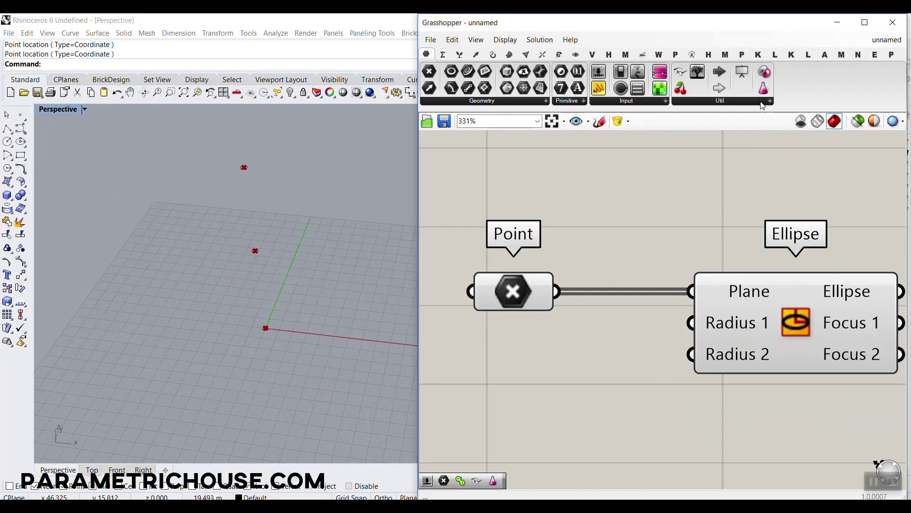
pyautogui.click(660, 72)
pyautogui.scroll(-3, 639, 184)
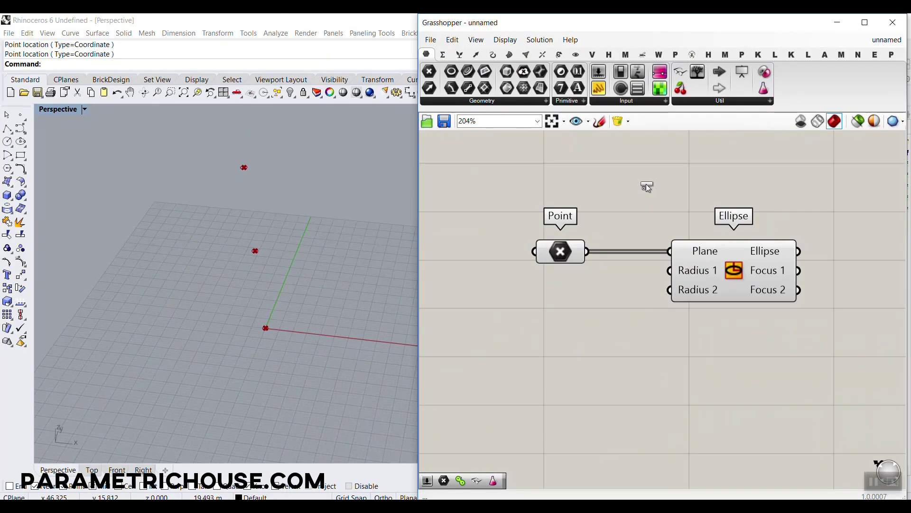
pyautogui.click(553, 324)
pyautogui.moveTo(598, 318); pyautogui.dragTo(657, 280, button='right')
pyautogui.scroll(2, 631, 320)
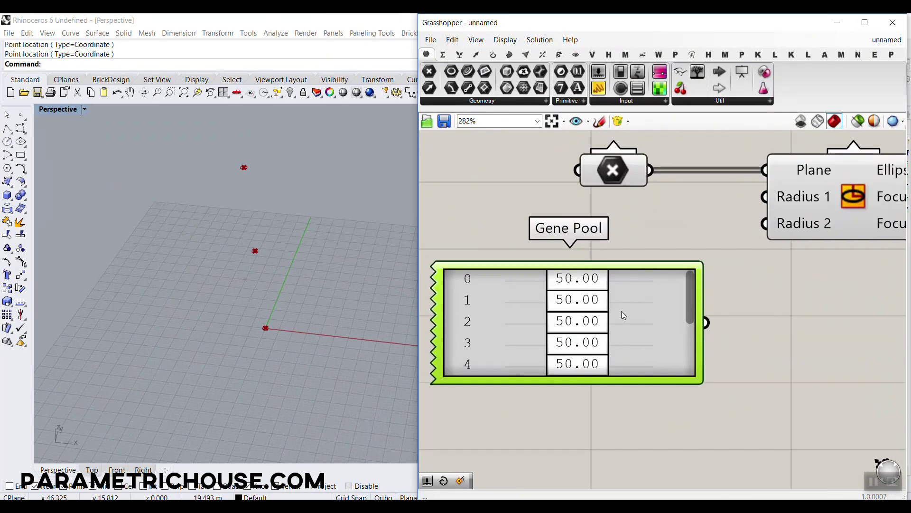
# Configure the Gene Pool with a gene count of 3, a minimum of 2.00 and a maximum of 25.00
pyautogui.doubleClick(622, 320)
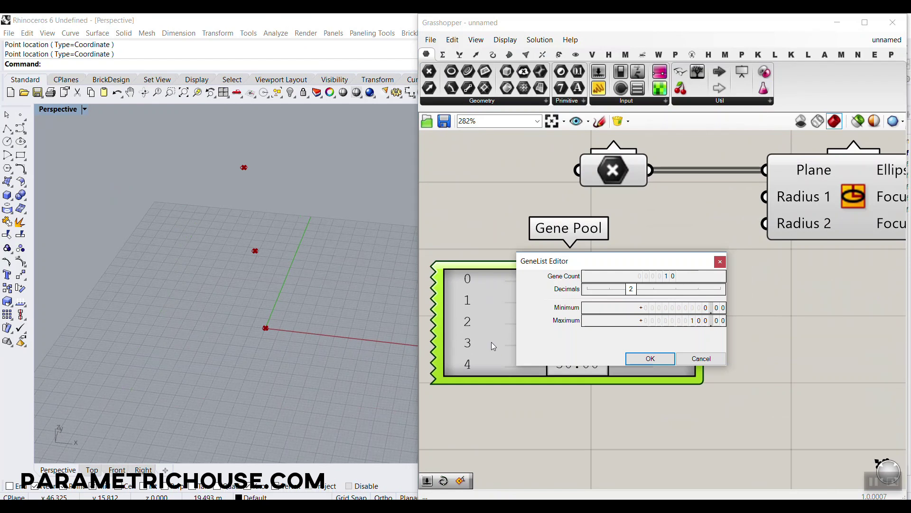
pyautogui.click(675, 276)
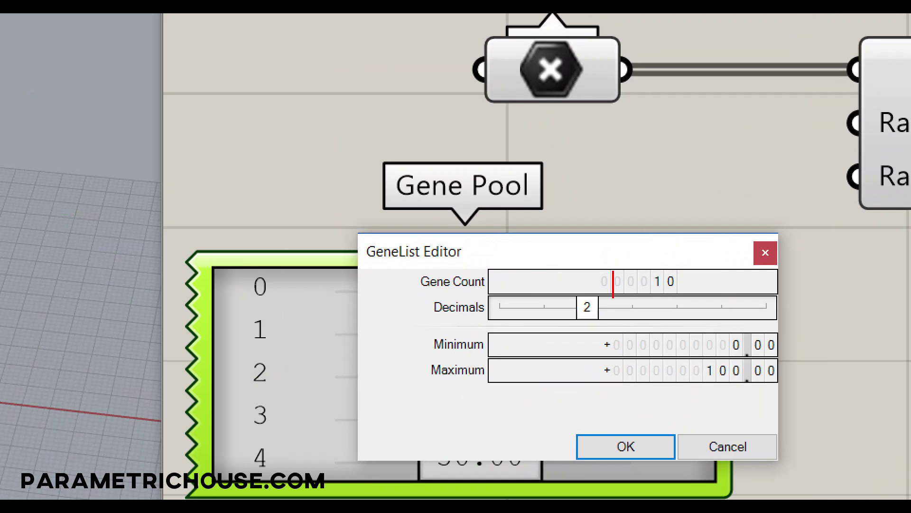
pyautogui.write('003')
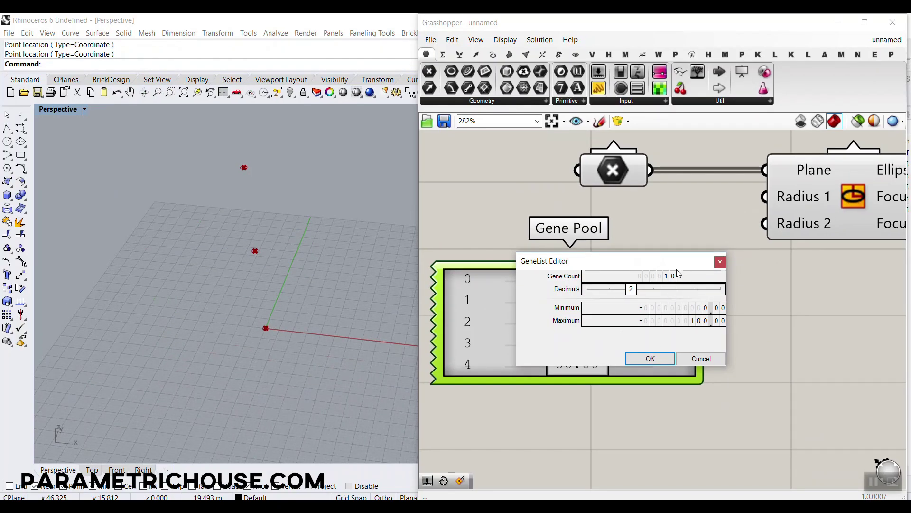
pyautogui.doubleClick(678, 274)
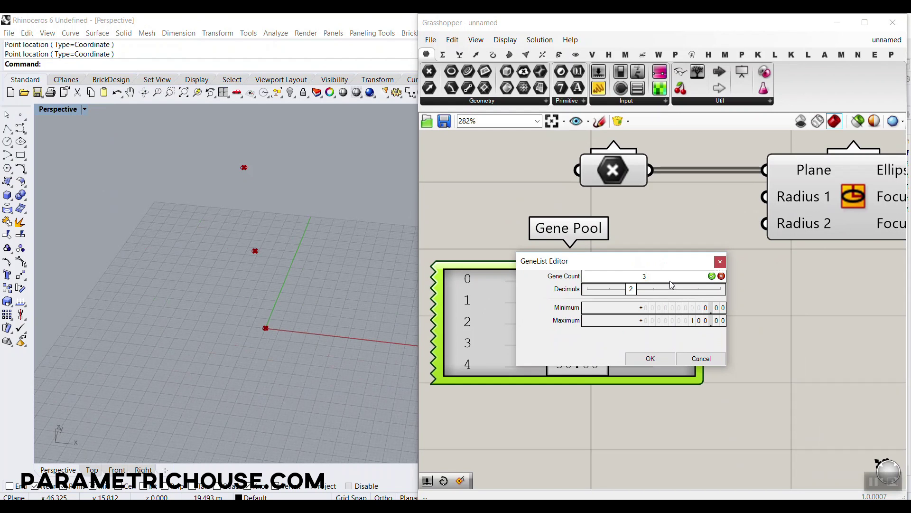
pyautogui.doubleClick(688, 308)
pyautogui.press('Return')
pyautogui.doubleClick(691, 320)
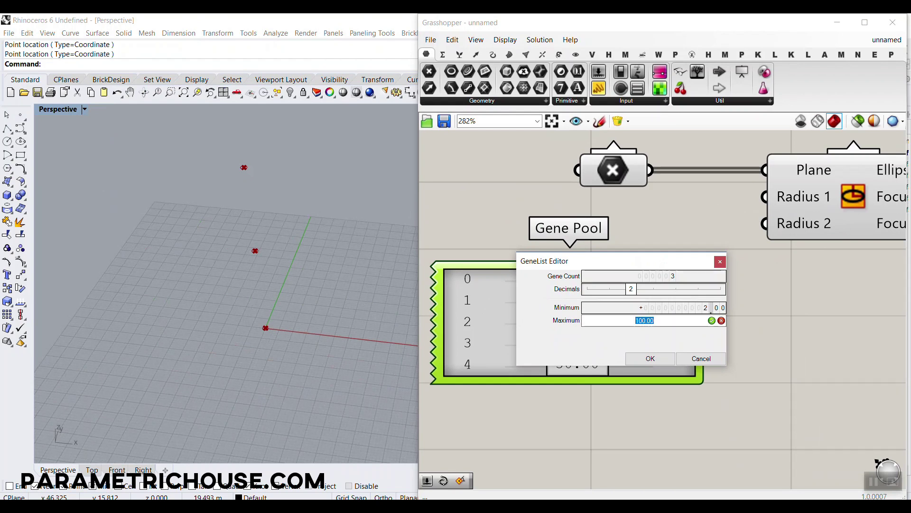
pyautogui.click(649, 359)
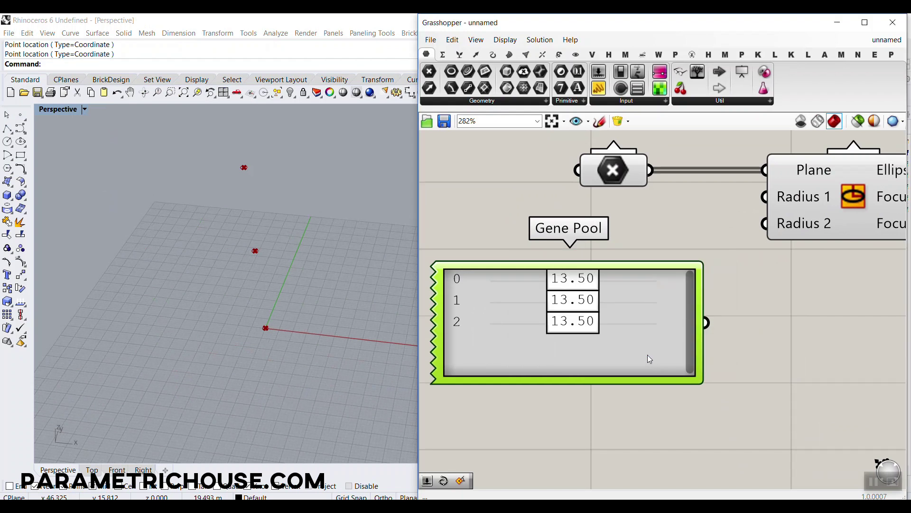
# Shrink the Gene Pool to fit its three values and duplicate it beneath the original
pyautogui.moveTo(696, 376); pyautogui.dragTo(692, 358)
pyautogui.moveTo(634, 324); pyautogui.dragTo(624, 386)
pyautogui.hotkey('ctrl', 'c')
pyautogui.hotkey('ctrl', 'v')
# Connect the upper Gene Pool to the Ellipse's Radius 1 input and the lower one to Radius 2
pyautogui.moveTo(661, 305); pyautogui.dragTo(620, 332, button='right')
pyautogui.scroll(-3, 620, 332)
pyautogui.moveTo(636, 311); pyautogui.dragTo(694, 257)
pyautogui.moveTo(644, 394); pyautogui.dragTo(693, 277)
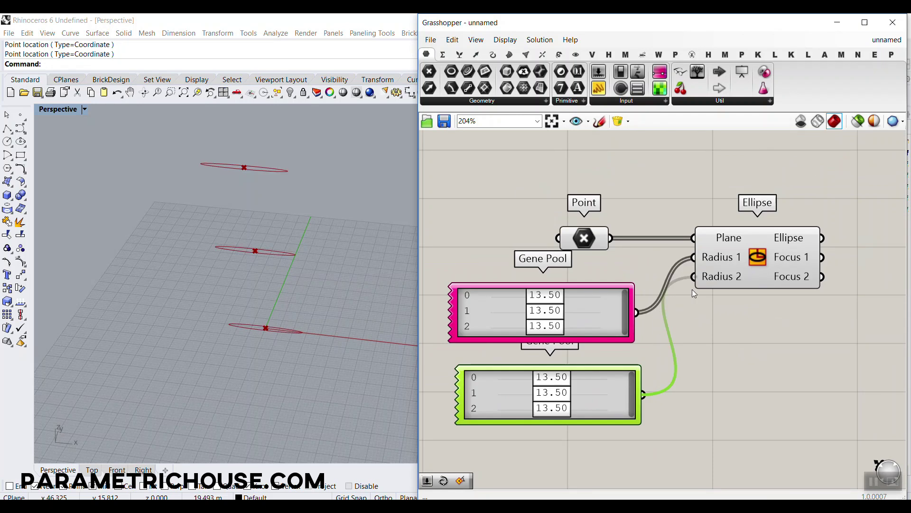
# Set the Radius 1 pool to about 18.27, 15.47 and 17.13, and the Radius 2 pool to about 13.50, 14.33 and 13.91
pyautogui.moveTo(552, 298); pyautogui.dragTo(571, 304)
pyautogui.moveTo(571, 309)
pyautogui.mouseDown()
pyautogui.moveTo(573, 317)
pyautogui.moveTo(553, 317)
pyautogui.moveTo(568, 317)
pyautogui.mouseUp()
pyautogui.moveTo(550, 396)
pyautogui.mouseDown()
pyautogui.moveTo(573, 396)
pyautogui.moveTo(553, 396)
pyautogui.mouseUp()
pyautogui.moveTo(325, 271); pyautogui.dragTo(311, 280, button='right')
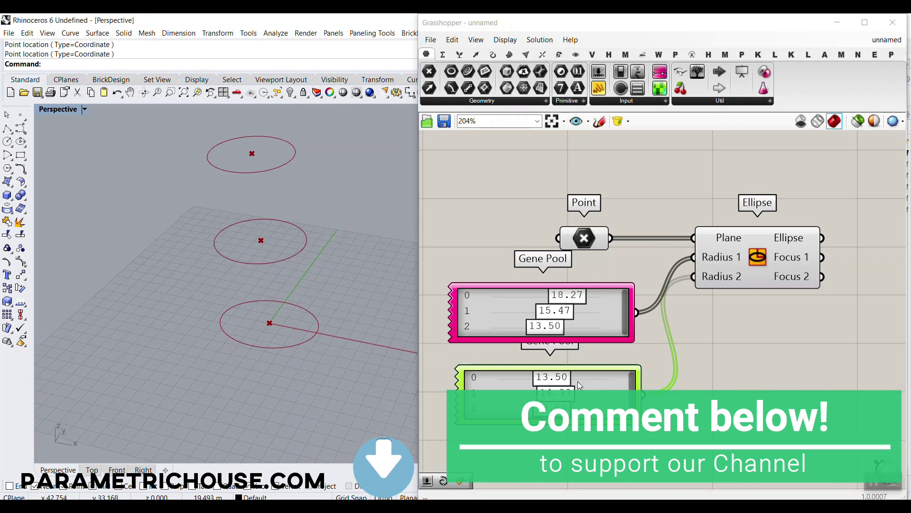
pyautogui.click(540, 333)
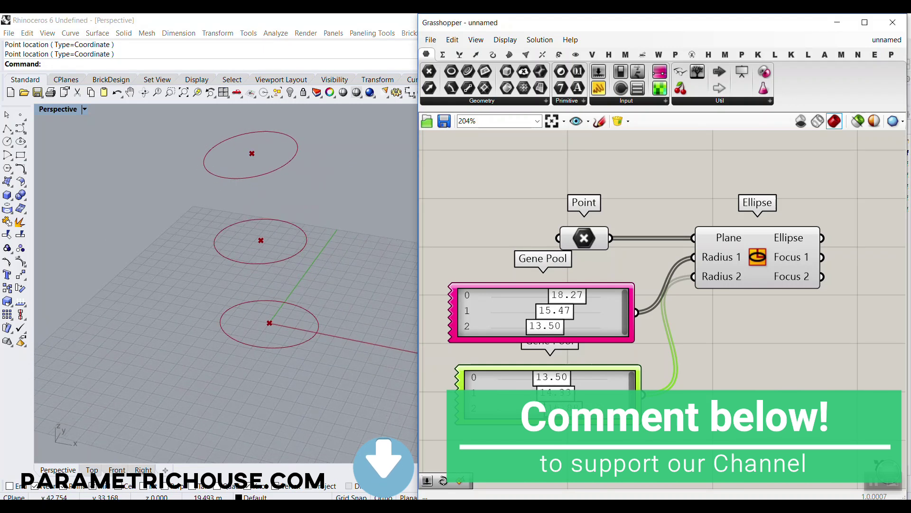
pyautogui.moveTo(540, 332)
pyautogui.mouseDown()
pyautogui.moveTo(503, 332)
pyautogui.moveTo(558, 332)
pyautogui.mouseUp()
# Select the Point parameter and raise its middle point vertically, closer to the top point
pyautogui.click(600, 236)
pyautogui.scroll(-5, 215, 292)
pyautogui.moveTo(215, 293); pyautogui.dragTo(217, 281)
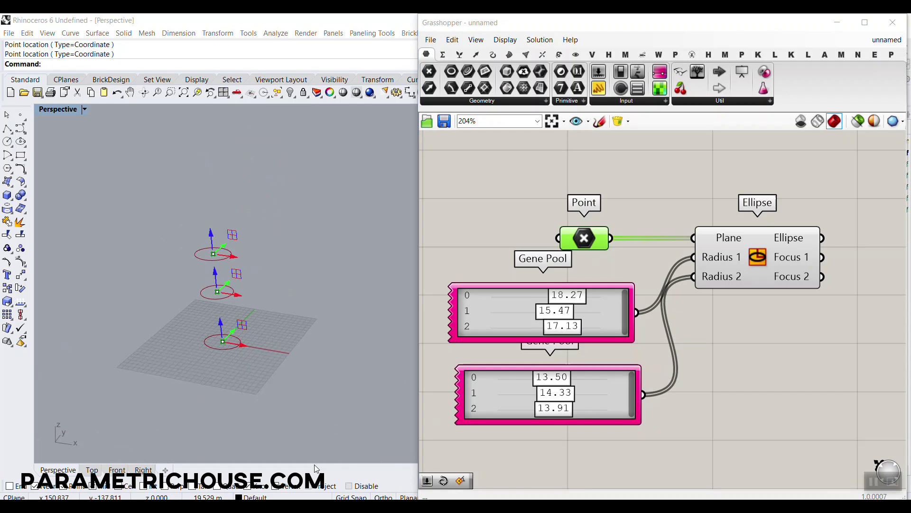
# Switch to the browser and examine the Canton Tower section drawings and structural metamorphosis diagram on the designboom page
pyautogui.click(449, 454)
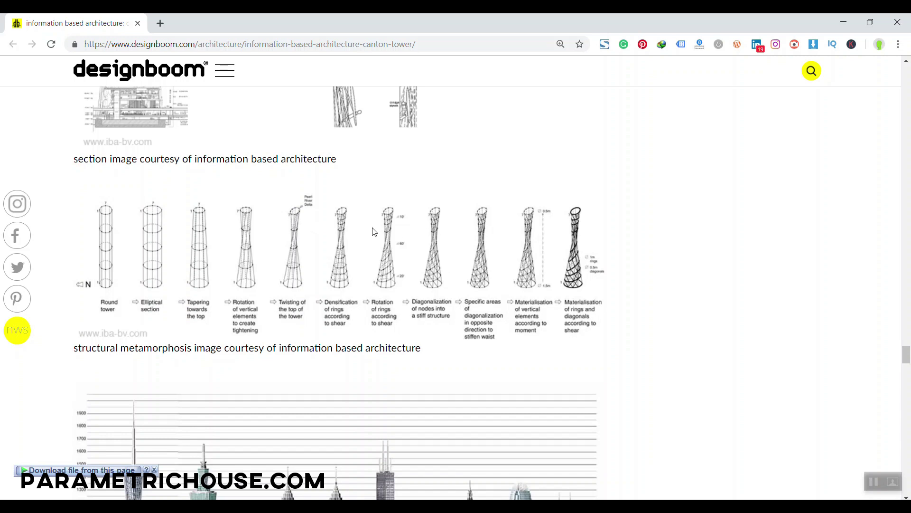
pyautogui.moveTo(908, 354); pyautogui.dragTo(907, 309)
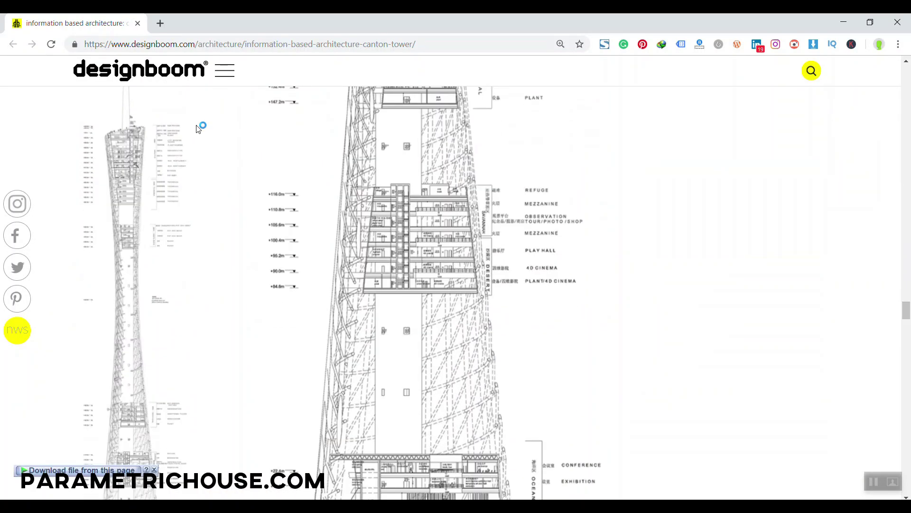
pyautogui.scroll(-15, 343, 237)
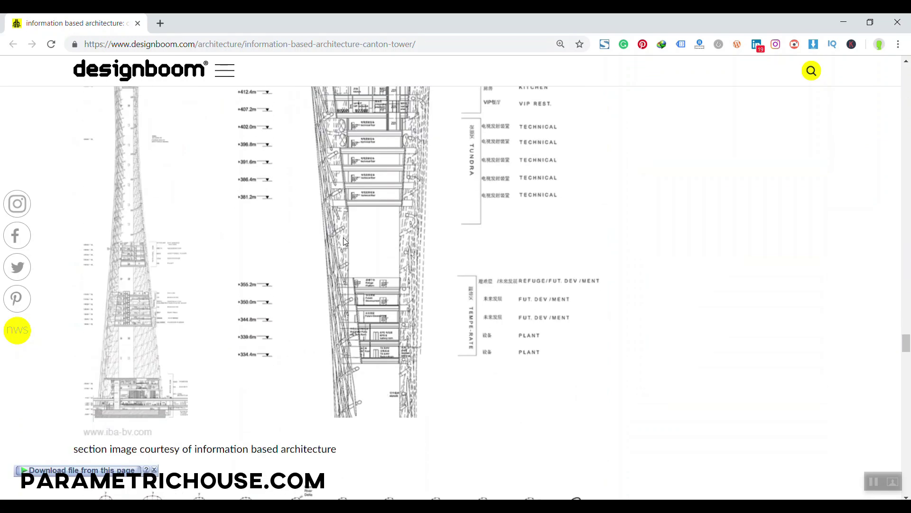
pyautogui.scroll(5, 278, 223)
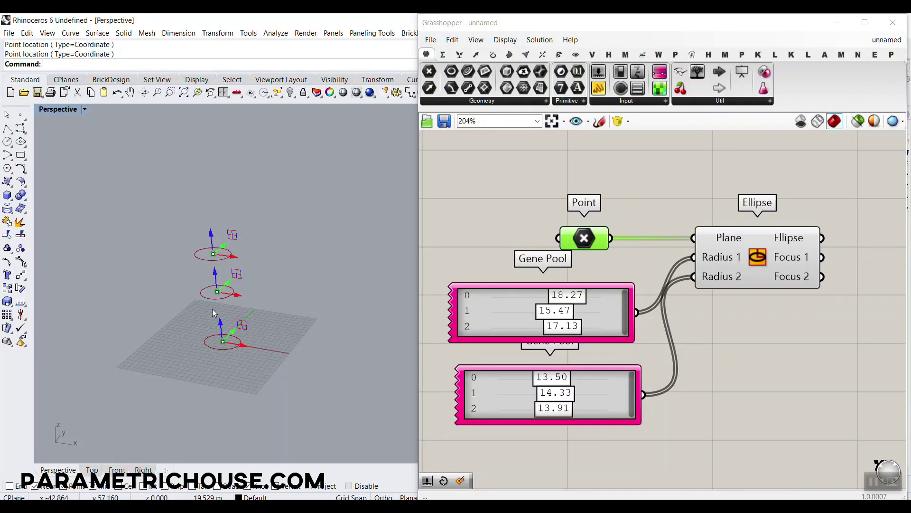
# Back in Grasshopper, move the Ellipse component farther from the Point and Gene Pools to make room between them
pyautogui.scroll(3, 212, 310)
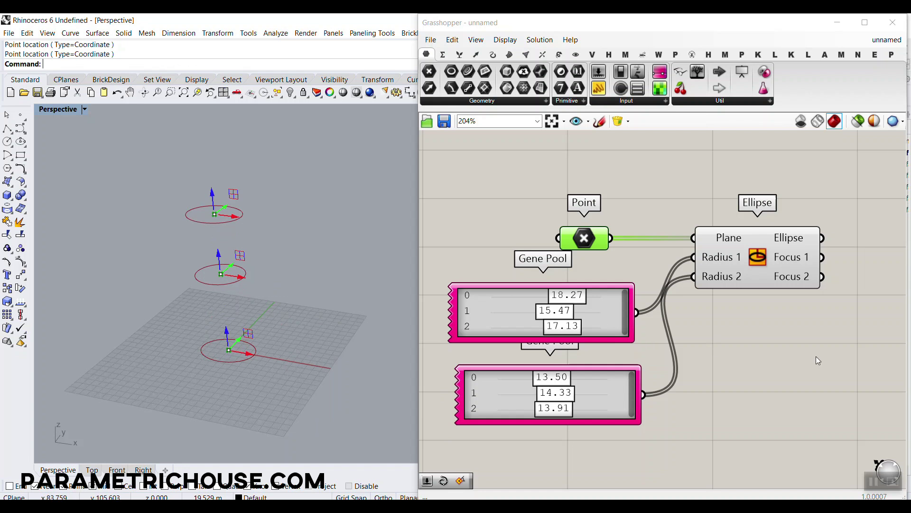
pyautogui.scroll(-1, 816, 356)
pyautogui.moveTo(816, 356); pyautogui.dragTo(697, 318, button='right')
pyautogui.moveTo(657, 240); pyautogui.dragTo(693, 253)
pyautogui.click(660, 326)
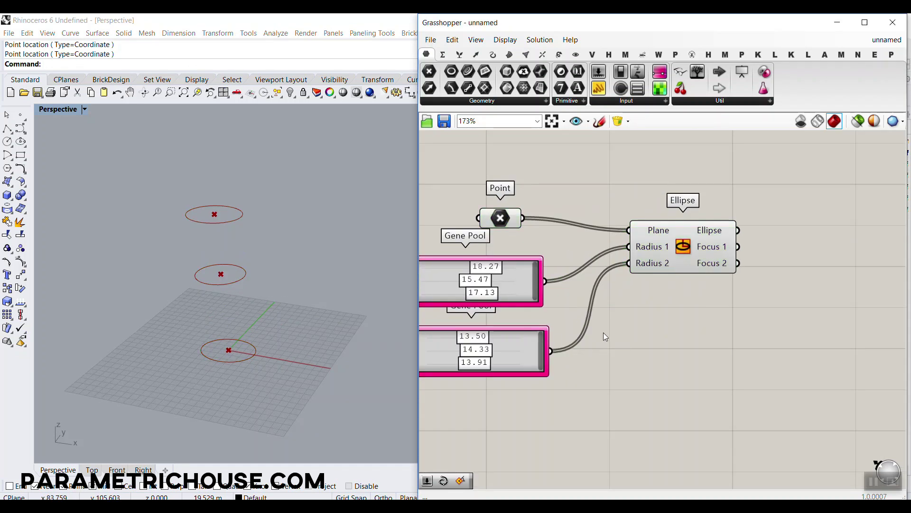
pyautogui.moveTo(731, 303); pyautogui.dragTo(614, 303, button='right')
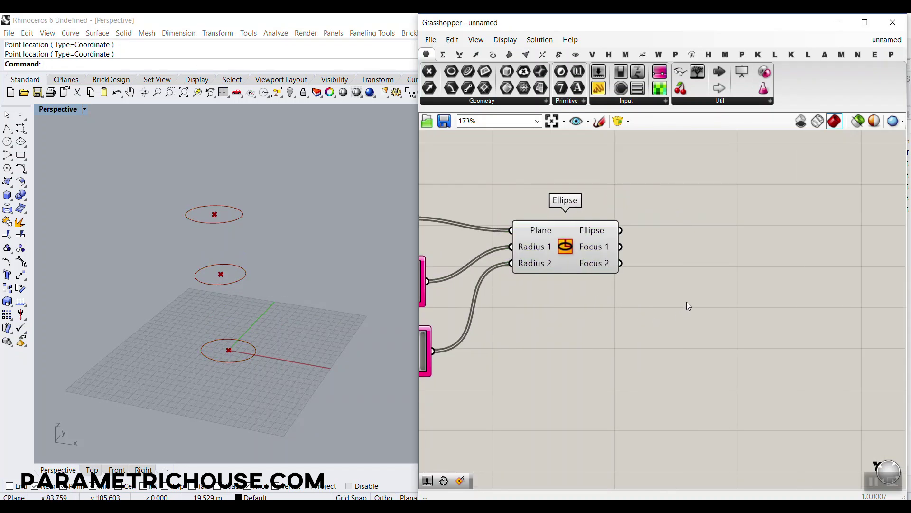
pyautogui.moveTo(203, 241); pyautogui.dragTo(215, 233, button='right')
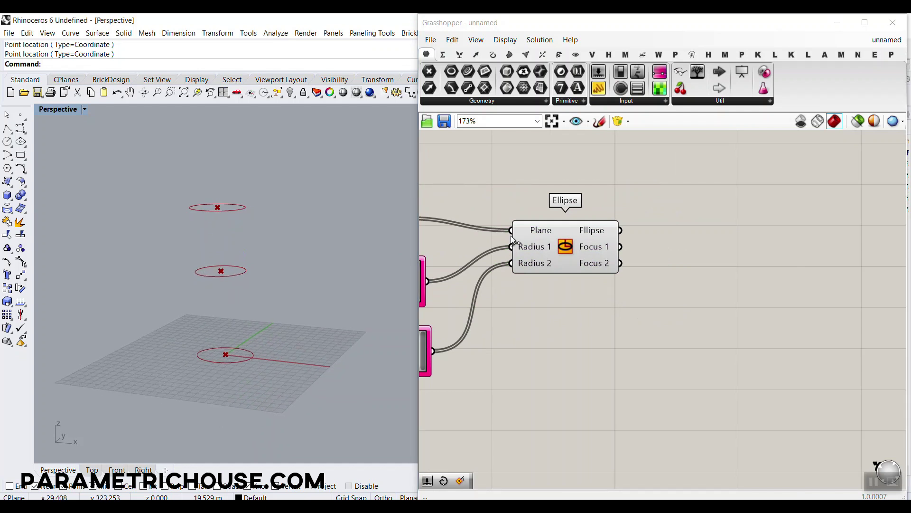
pyautogui.moveTo(511, 236); pyautogui.dragTo(620, 282, button='right')
pyautogui.scroll(2, 567, 235)
pyautogui.doubleClick(571, 222)
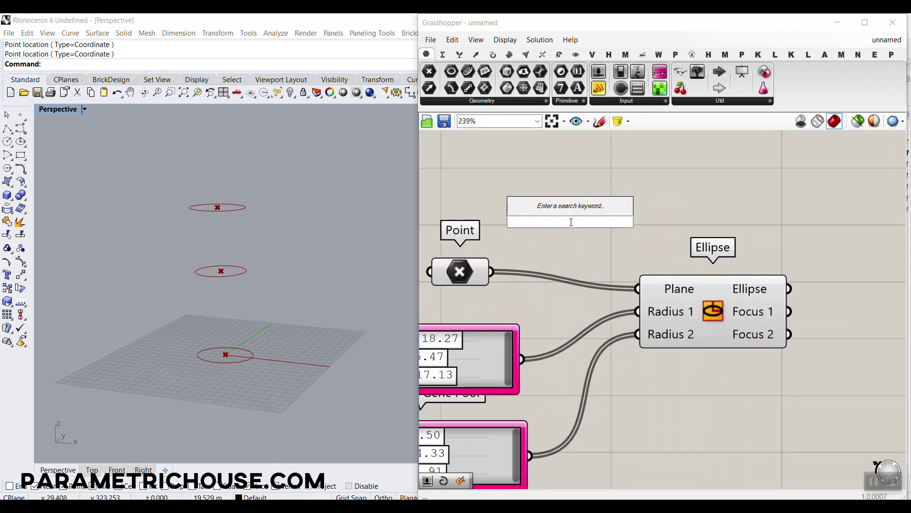
pyautogui.write('rot')
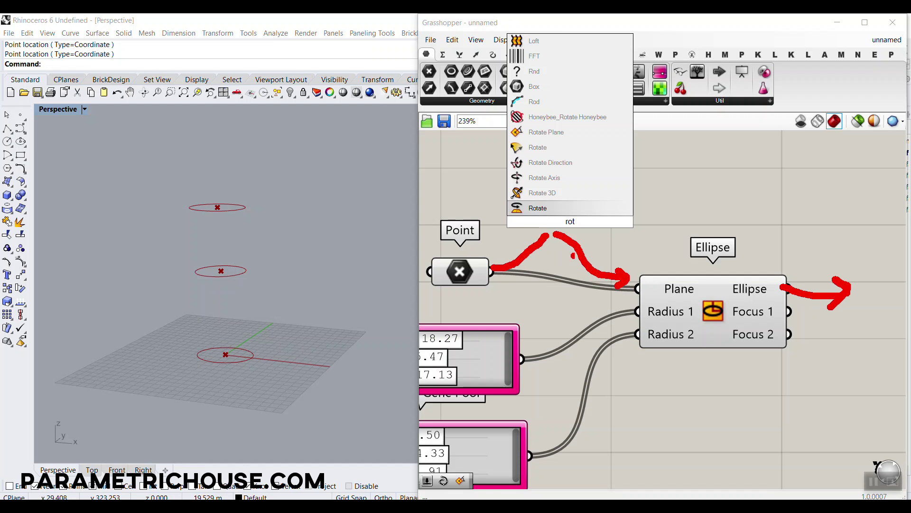
pyautogui.press('Escape')
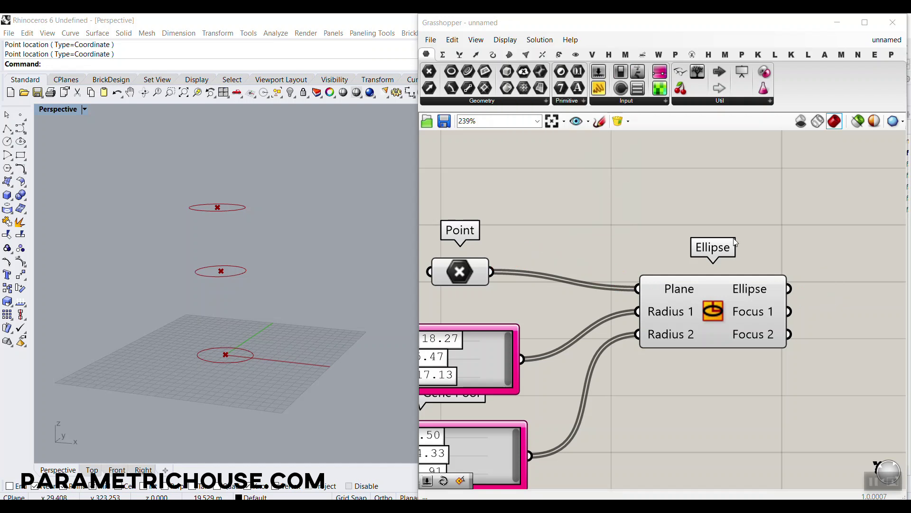
# Add a Rotate Plane component above the Point-to-Ellipse wire and shift the Ellipse farther away to fit it
pyautogui.doubleClick(578, 232)
pyautogui.write('rot')
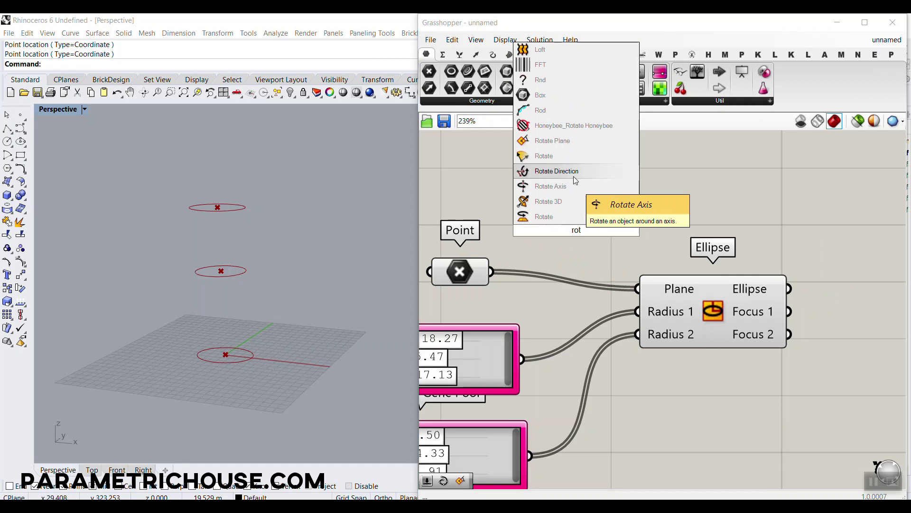
pyautogui.click(575, 141)
pyautogui.scroll(-2, 522, 273)
pyautogui.moveTo(631, 295); pyautogui.dragTo(700, 310)
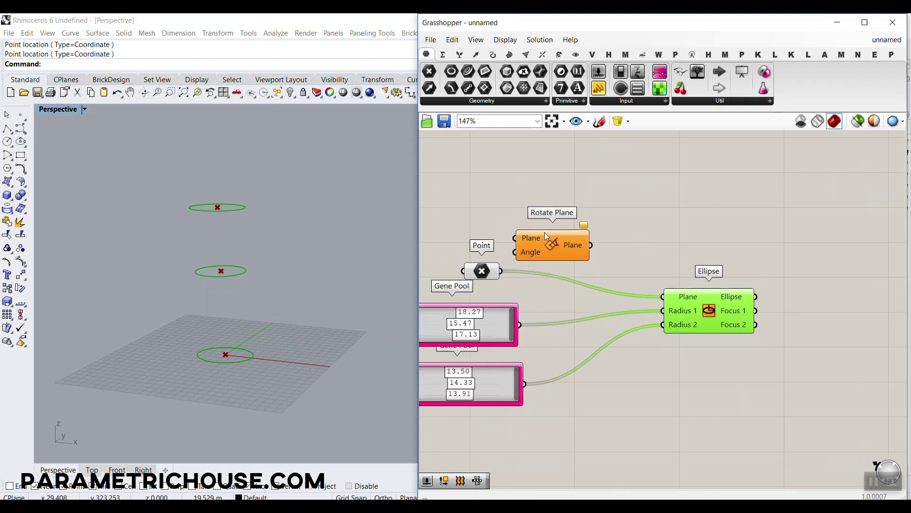
pyautogui.moveTo(544, 232); pyautogui.dragTo(570, 228)
# Connect the Point to Rotate Plane's Plane input and its Plane output to the Ellipse's Plane input
pyautogui.click(515, 271)
pyautogui.scroll(2, 511, 271)
pyautogui.moveTo(501, 273); pyautogui.dragTo(564, 212)
pyautogui.moveTo(688, 223); pyautogui.dragTo(737, 300)
pyautogui.moveTo(490, 273); pyautogui.dragTo(556, 208)
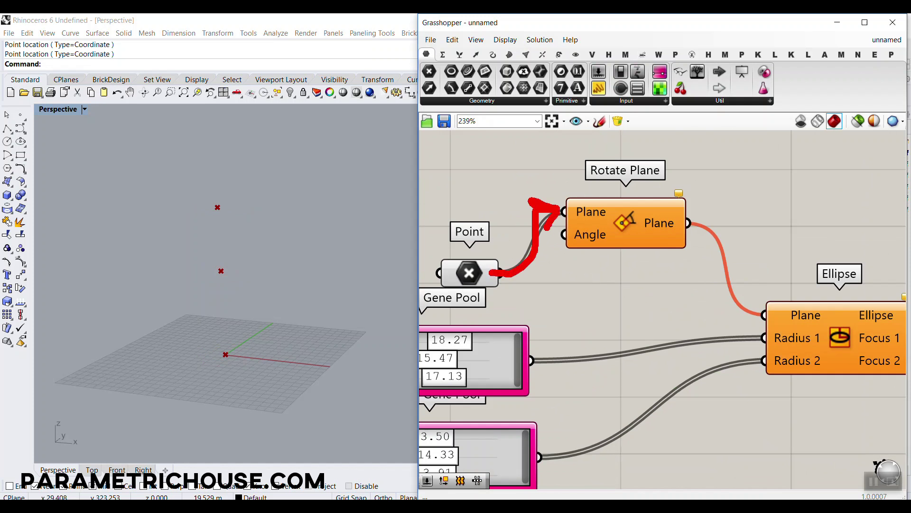
pyautogui.moveTo(670, 216)
pyautogui.mouseDown()
pyautogui.moveTo(780, 282)
pyautogui.moveTo(754, 312)
pyautogui.mouseUp()
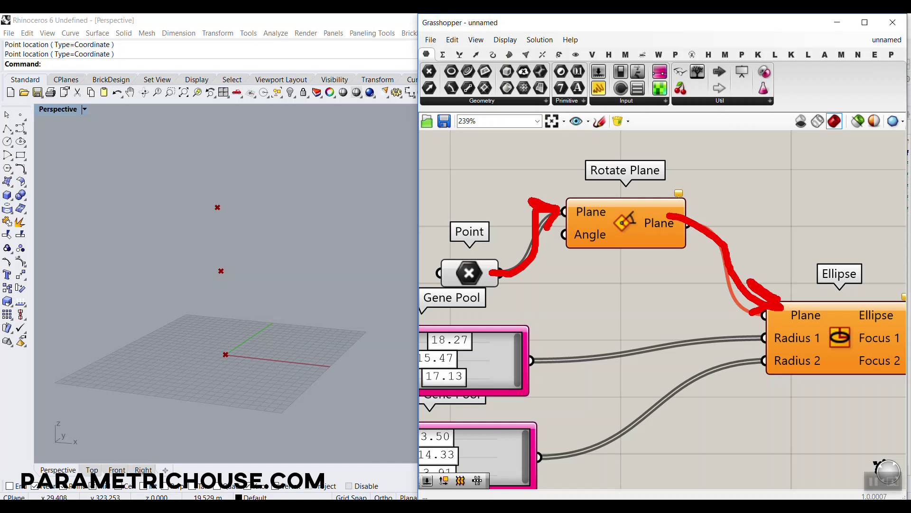
pyautogui.press('Escape')
pyautogui.hotkey('ctrl', '2')
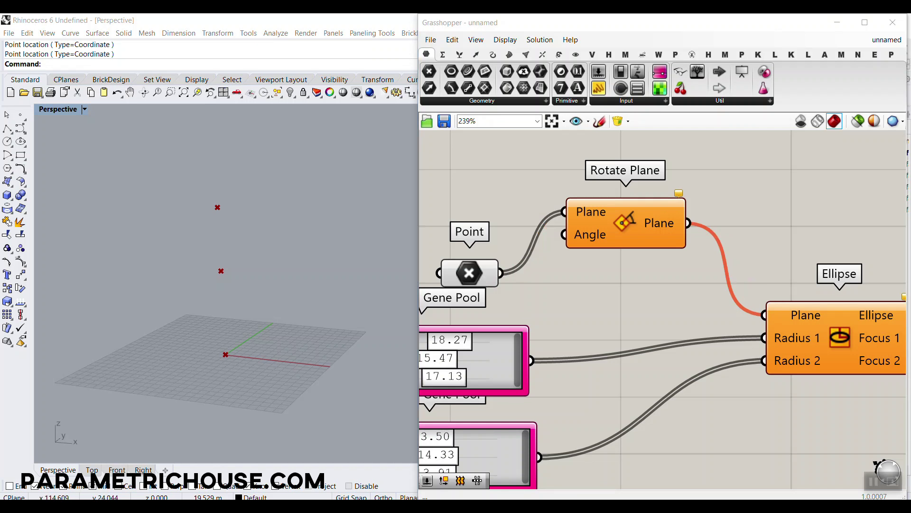
# Set Rotate Plane's Angle input to degrees and move Rotate Plane and Ellipse farther from the Gene Pools
pyautogui.rightClick(586, 233)
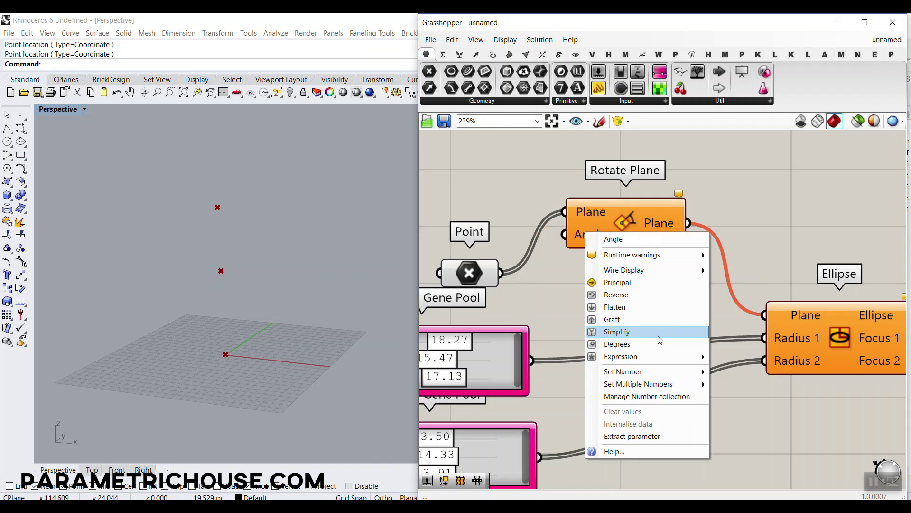
pyautogui.click(617, 344)
pyautogui.scroll(-3, 623, 319)
pyautogui.scroll(-2, 644, 300)
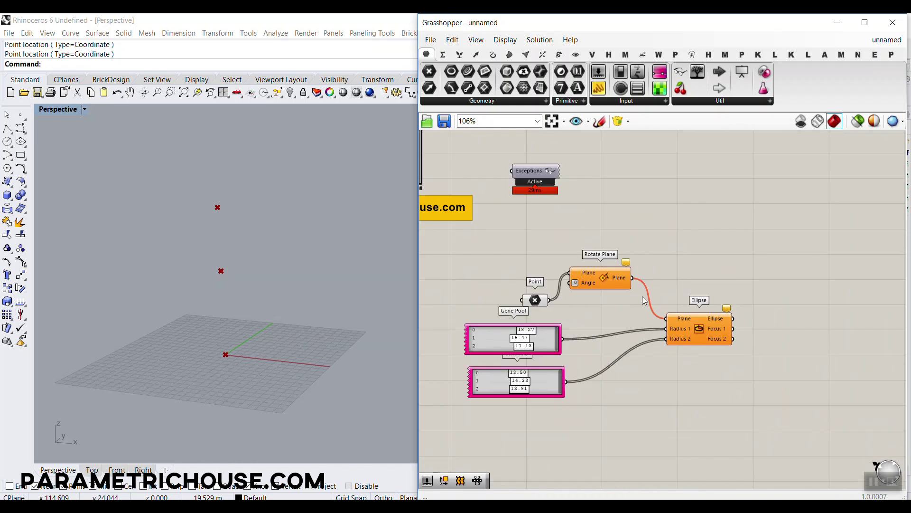
pyautogui.moveTo(693, 320); pyautogui.dragTo(693, 319)
pyautogui.moveTo(713, 333); pyautogui.dragTo(778, 352)
pyautogui.moveTo(603, 280); pyautogui.dragTo(681, 304)
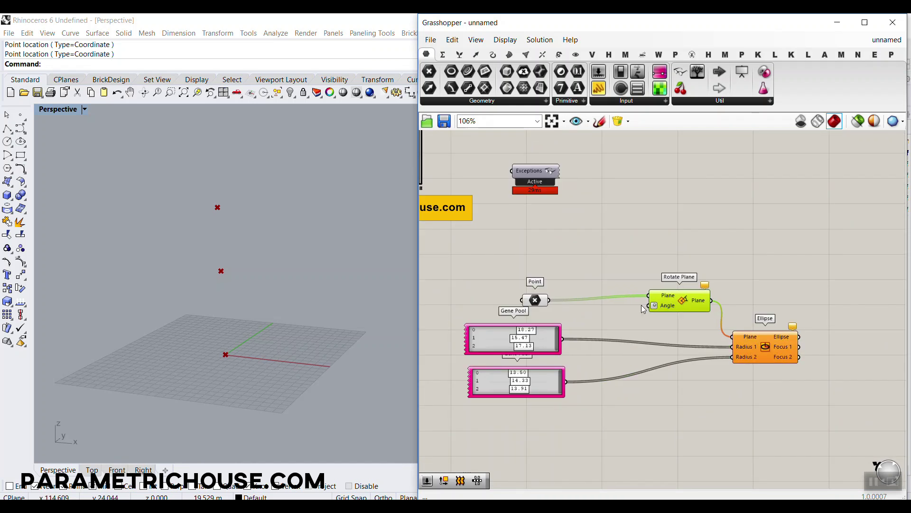
# Duplicate the Radius 1 Gene Pool, place the copy above the Point and connect it to Rotate Plane's Angle input
pyautogui.moveTo(564, 347); pyautogui.dragTo(588, 360, button='right')
pyautogui.scroll(3, 588, 360)
pyautogui.click(566, 351)
pyautogui.hotkey('ctrl', 'c')
pyautogui.hotkey('ctrl', 'v')
pyautogui.moveTo(564, 346); pyautogui.dragTo(724, 291)
pyautogui.click(685, 235)
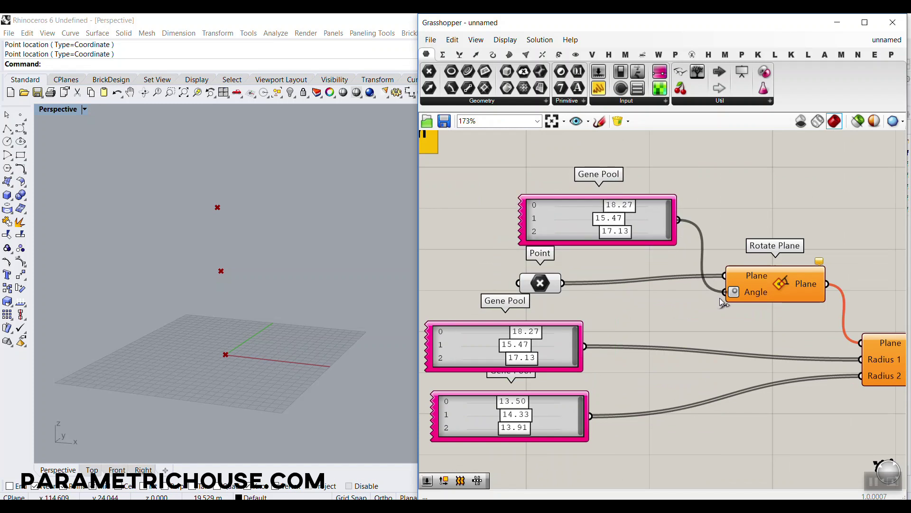
# Set the angle Gene Pool's minimum to 0 and its maximum to 90
pyautogui.doubleClick(636, 221)
pyautogui.doubleClick(714, 219)
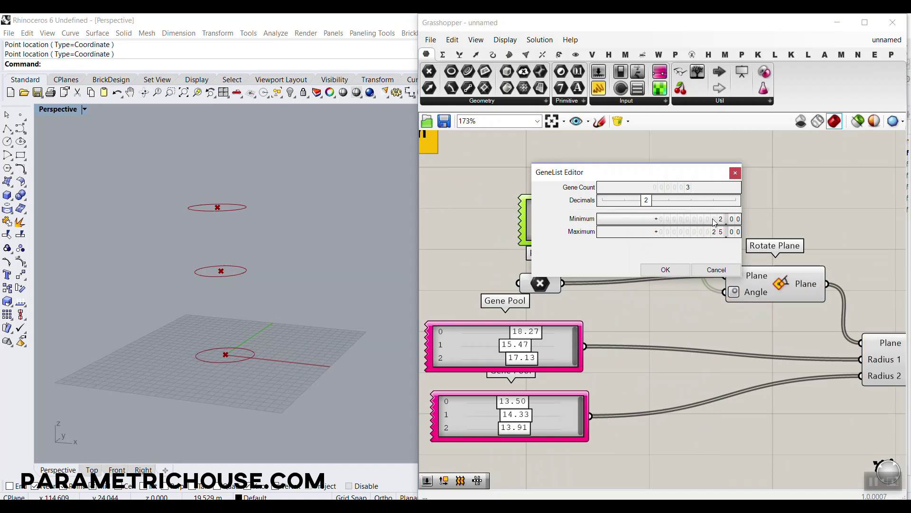
pyautogui.write('0')
pyautogui.press('Return')
pyautogui.doubleClick(712, 233)
pyautogui.write('90')
pyautogui.click(665, 269)
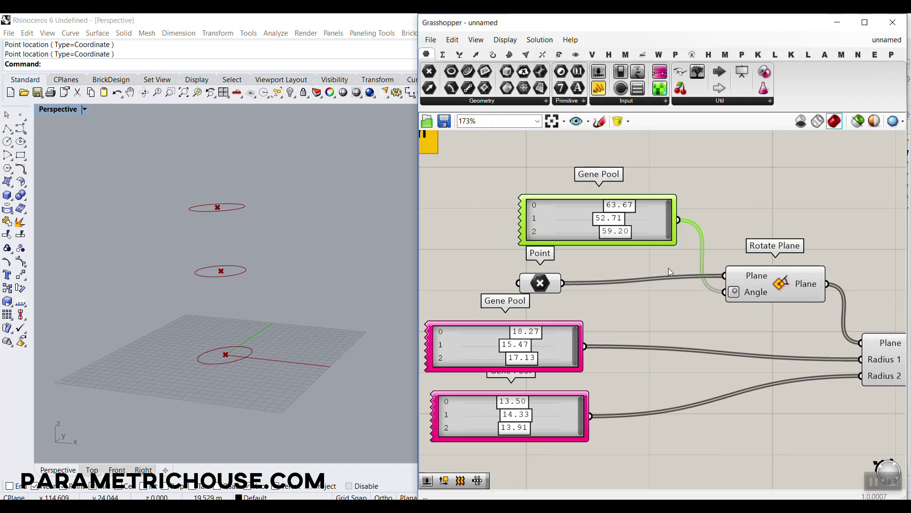
# Set the plane-rotation Gene Pool's first value to 3.54 and its second value to 12.14
pyautogui.moveTo(621, 213); pyautogui.dragTo(595, 223)
pyautogui.scroll(5, 251, 303)
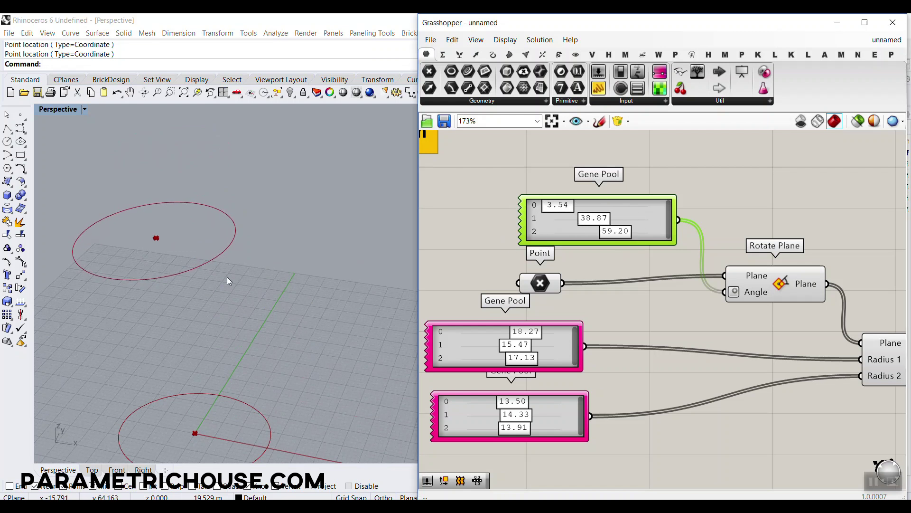
pyautogui.scroll(6, 157, 244)
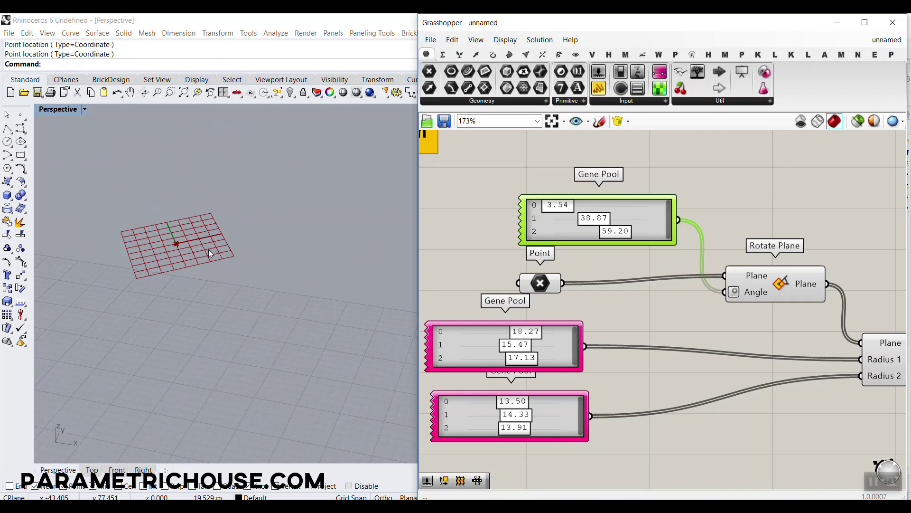
pyautogui.moveTo(582, 224); pyautogui.dragTo(555, 220)
pyautogui.scroll(-6, 253, 275)
pyautogui.moveTo(253, 287); pyautogui.dragTo(234, 257, button='right')
pyautogui.scroll(-8, 254, 261)
pyautogui.scroll(-5, 233, 257)
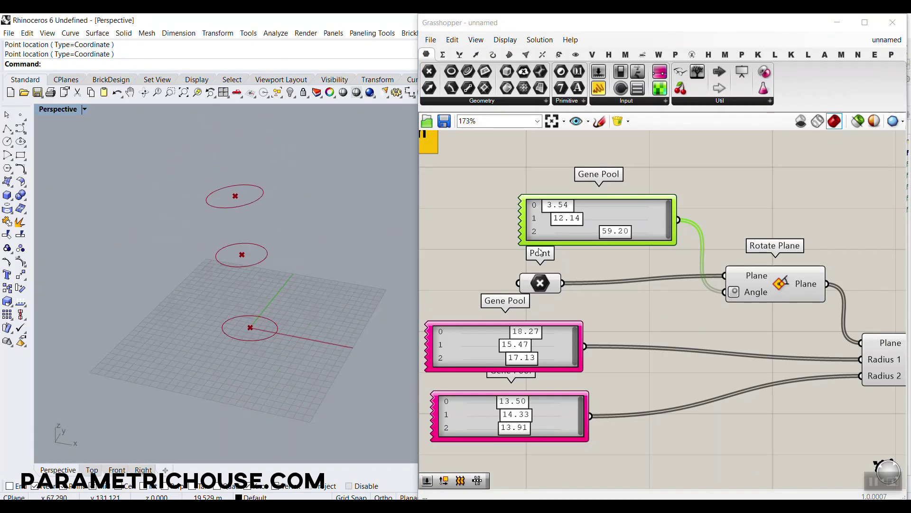
pyautogui.moveTo(340, 297); pyautogui.dragTo(262, 193, button='right')
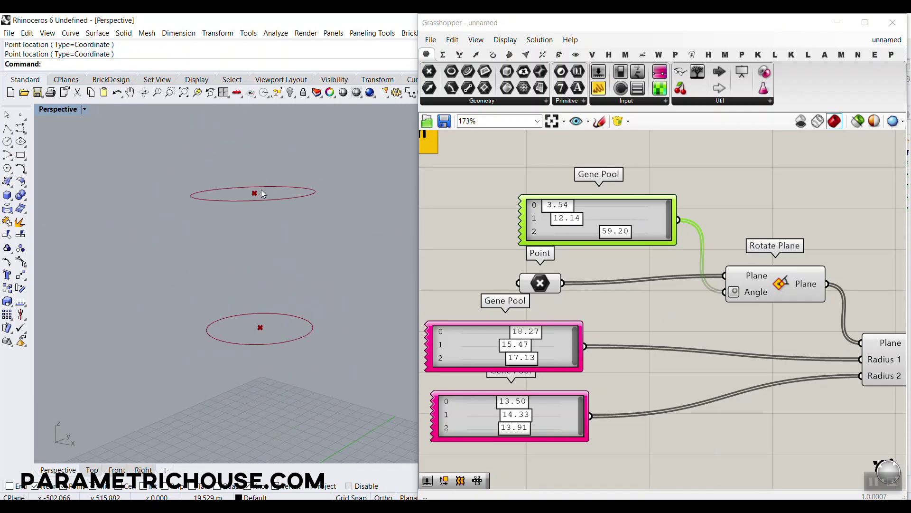
pyautogui.moveTo(775, 240); pyautogui.dragTo(665, 213, button='right')
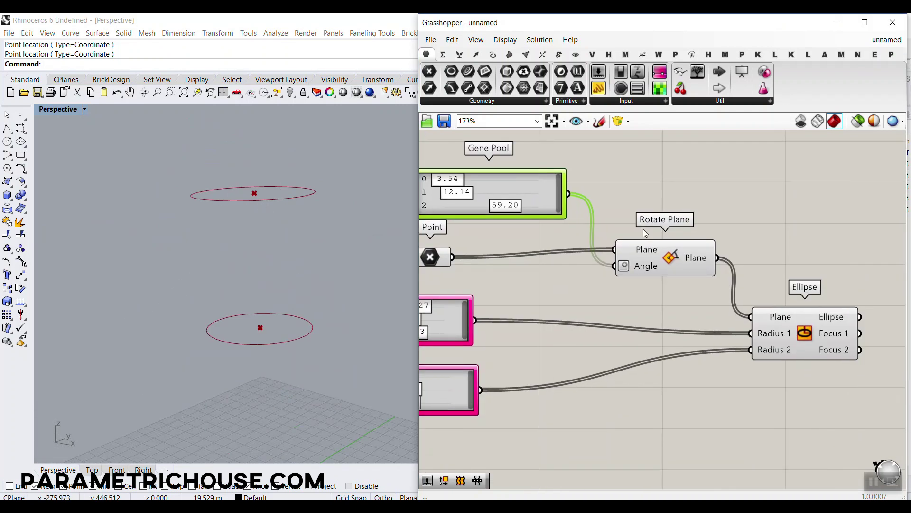
pyautogui.moveTo(272, 218); pyautogui.dragTo(246, 236, button='right')
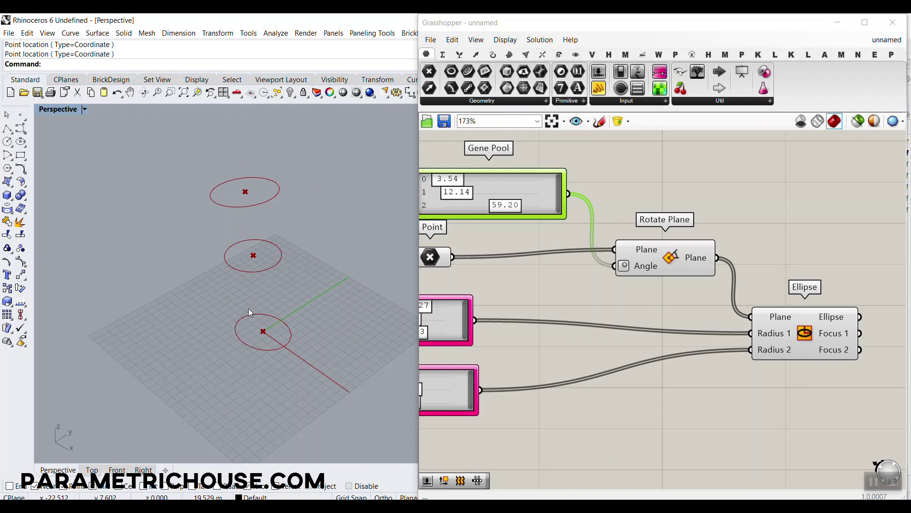
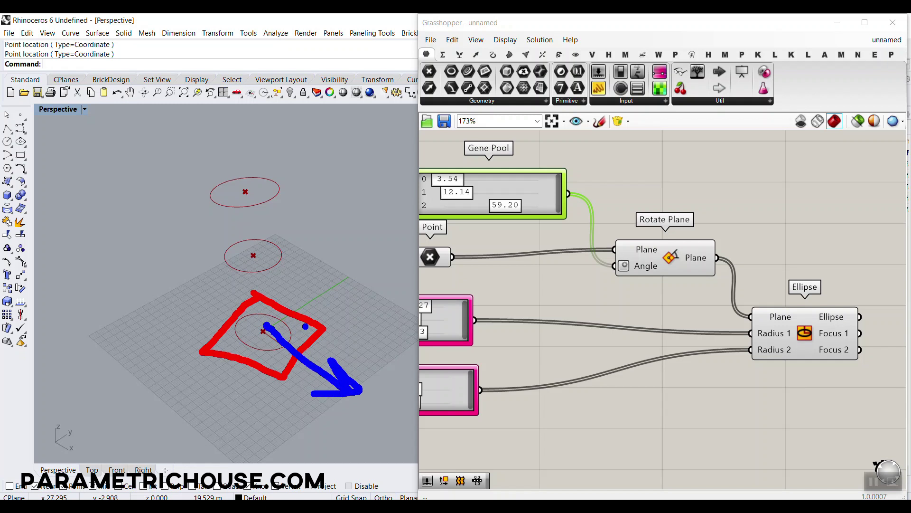
pyautogui.moveTo(305, 327); pyautogui.dragTo(274, 286)
pyautogui.moveTo(243, 348); pyautogui.dragTo(278, 379)
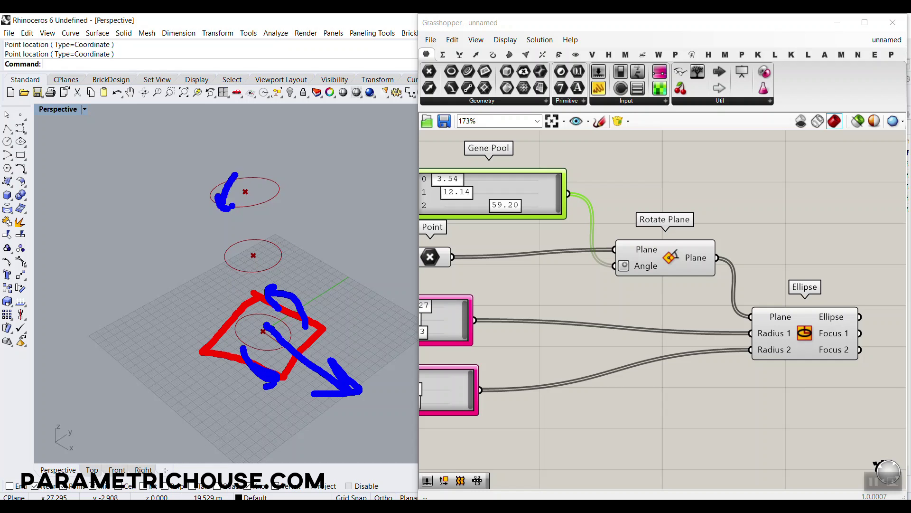
pyautogui.press('Escape')
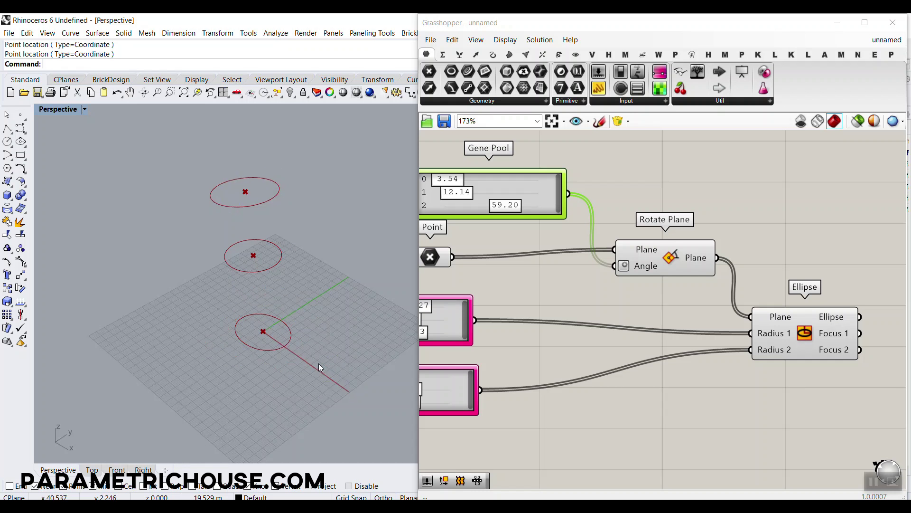
# Move the Ellipse component farther from Rotate Plane and add a Rotate 3D component between them
pyautogui.moveTo(792, 343); pyautogui.dragTo(688, 333, button='right')
pyautogui.moveTo(688, 333); pyautogui.dragTo(774, 363)
pyautogui.doubleClick(668, 266)
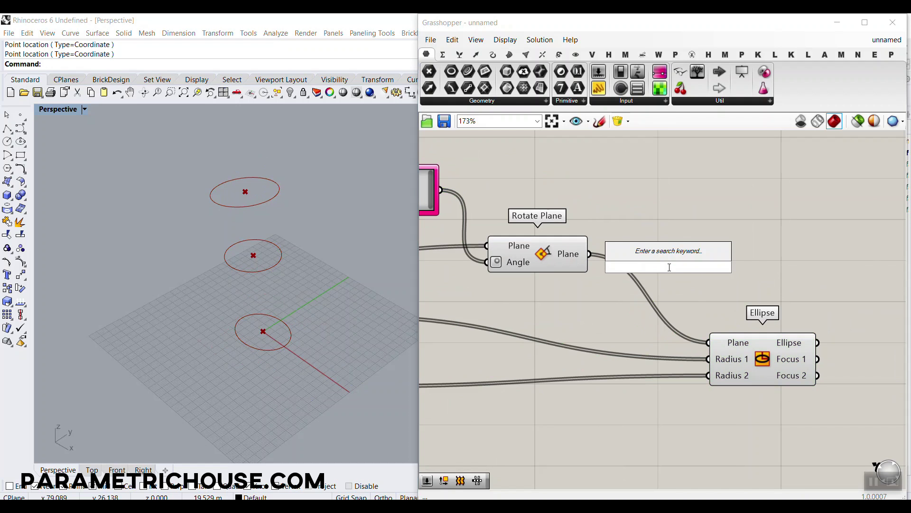
pyautogui.write('rot')
pyautogui.click(654, 237)
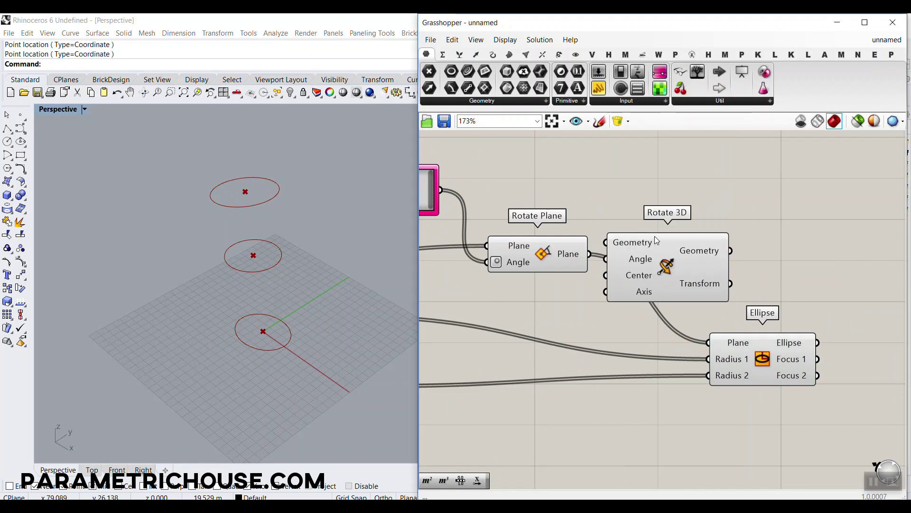
pyautogui.moveTo(655, 254); pyautogui.dragTo(679, 277)
pyautogui.scroll(2, 596, 266)
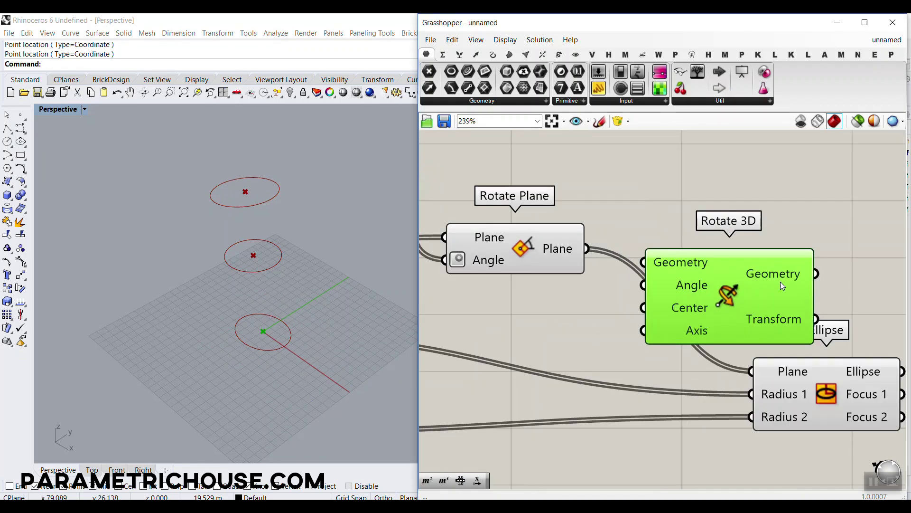
# Connect Rotate Plane's output to Rotate 3D's Geometry input and Rotate 3D's Geometry output to the Ellipse's Plane input
pyautogui.moveTo(587, 247); pyautogui.dragTo(643, 262)
pyautogui.moveTo(817, 275); pyautogui.dragTo(751, 371)
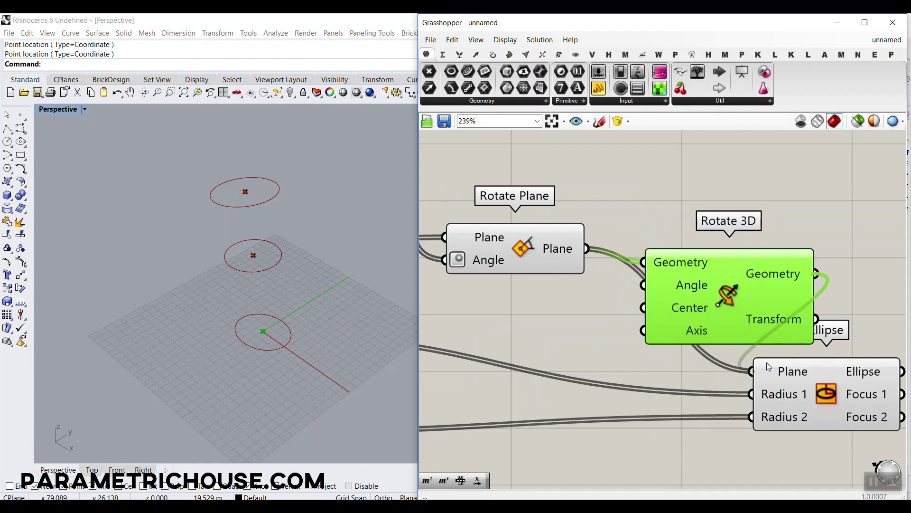
pyautogui.scroll(-2, 671, 346)
pyautogui.moveTo(670, 347); pyautogui.dragTo(752, 368)
pyautogui.click(573, 281)
# Connect the Point component's output to Rotate 3D's Center input
pyautogui.scroll(2, 573, 281)
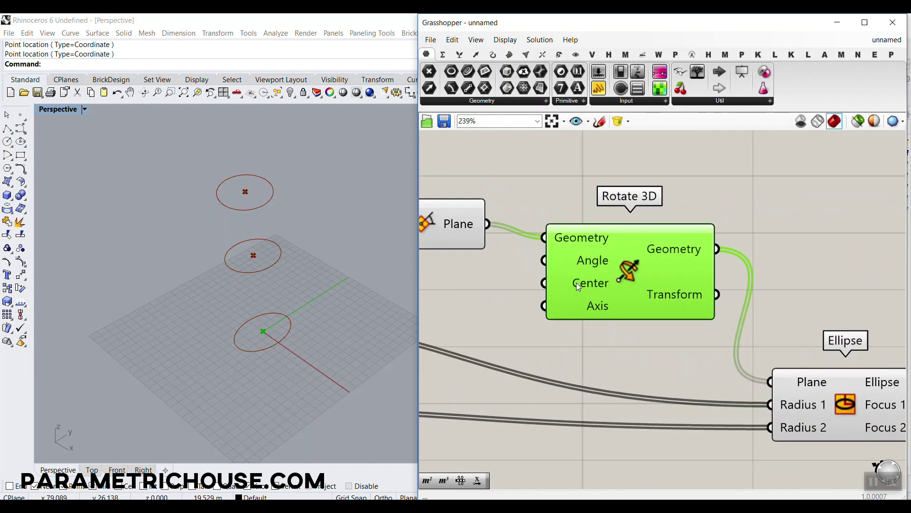
pyautogui.moveTo(576, 283); pyautogui.dragTo(741, 293, button='right')
pyautogui.scroll(-3, 741, 293)
pyautogui.moveTo(473, 274); pyautogui.dragTo(550, 274, button='right')
pyautogui.click(521, 255)
pyautogui.moveTo(539, 256); pyautogui.dragTo(798, 292)
pyautogui.moveTo(802, 297); pyautogui.dragTo(707, 296, button='right')
# Add a Unit X component below Rotate Plane and connect its vector to Rotate 3D's Axis input
pyautogui.scroll(2, 731, 302)
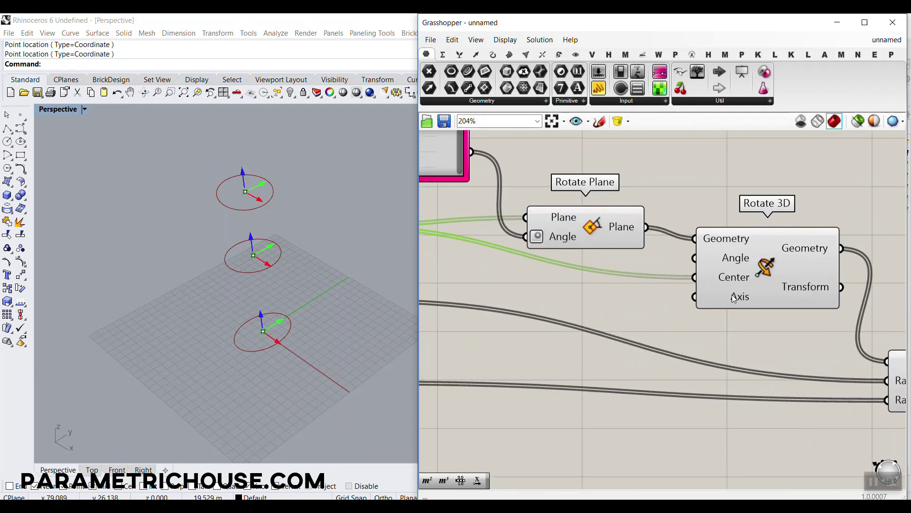
pyautogui.doubleClick(550, 289)
pyautogui.write('x')
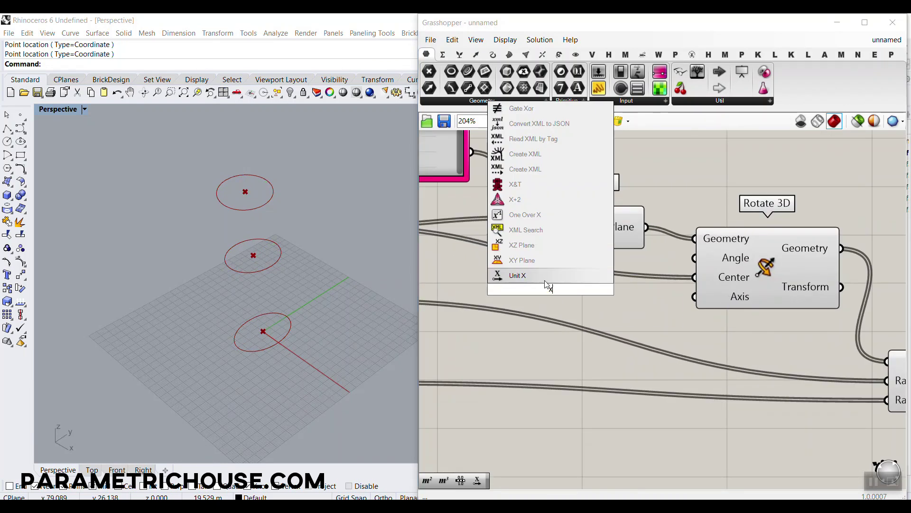
pyautogui.click(544, 277)
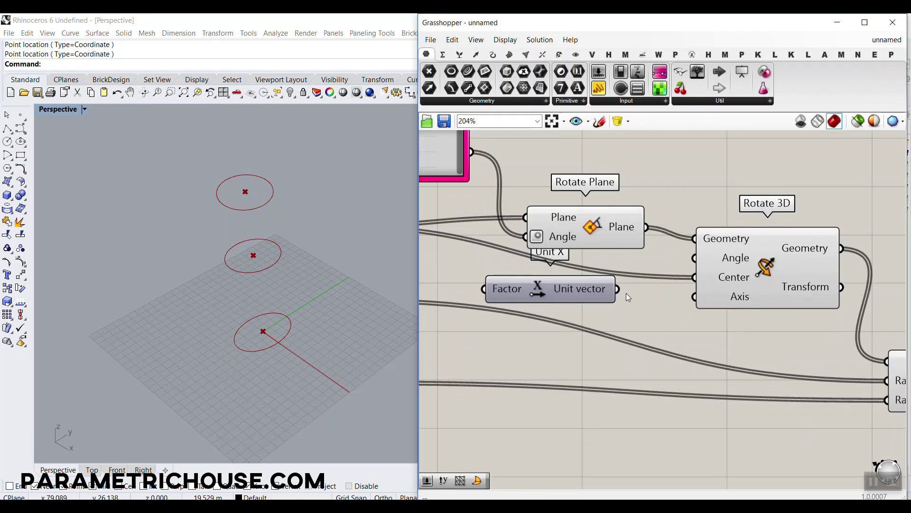
# Set Rotate 3D's Angle input to degrees and connect a copy of the plane-rotation Gene Pool to it
pyautogui.rightClick(738, 259)
pyautogui.click(771, 348)
pyautogui.scroll(-2, 663, 329)
pyautogui.click(664, 329)
pyautogui.moveTo(662, 325); pyautogui.dragTo(685, 326)
pyautogui.click(614, 251)
pyautogui.moveTo(613, 252); pyautogui.dragTo(733, 279, button='right')
pyautogui.click(554, 264)
pyautogui.keyDown('alt'); pyautogui.moveTo(554, 263); pyautogui.dragTo(749, 368); pyautogui.keyUp('alt')
# Set the three values of the Rotate 3D Gene Pool to 0.00, 0.00 and 18.23
pyautogui.scroll(2, 766, 278)
pyautogui.scroll(3, 284, 261)
pyautogui.moveTo(690, 276); pyautogui.dragTo(576, 237)
pyautogui.moveTo(308, 315)
pyautogui.mouseDown(button='right')
pyautogui.moveTo(305, 298)
pyautogui.moveTo(349, 256)
pyautogui.moveTo(297, 287)
pyautogui.moveTo(301, 309)
pyautogui.mouseUp(button='right')
pyautogui.scroll(-1, 734, 328)
pyautogui.scroll(-5, 733, 328)
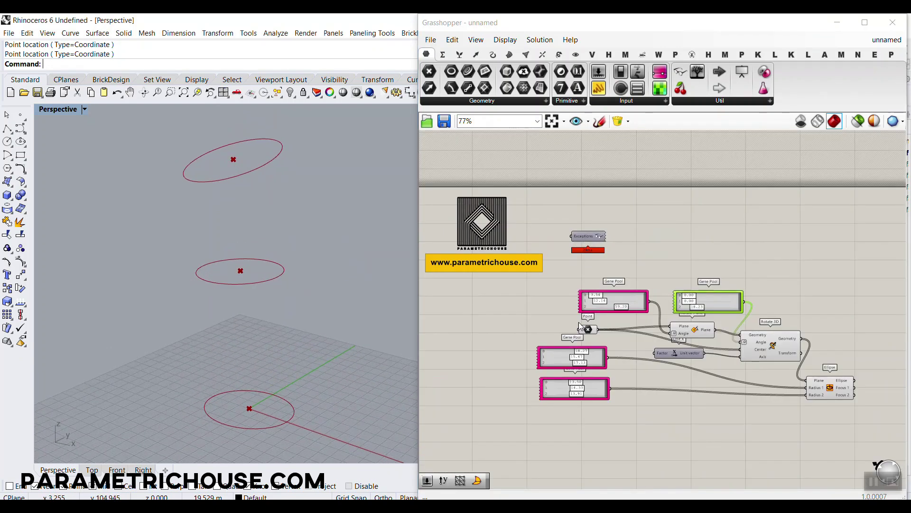
# Raise the top ellipse's centre point vertically in the Rhino viewport
pyautogui.click(587, 328)
pyautogui.moveTo(212, 221); pyautogui.dragTo(210, 200)
pyautogui.scroll(9, 727, 289)
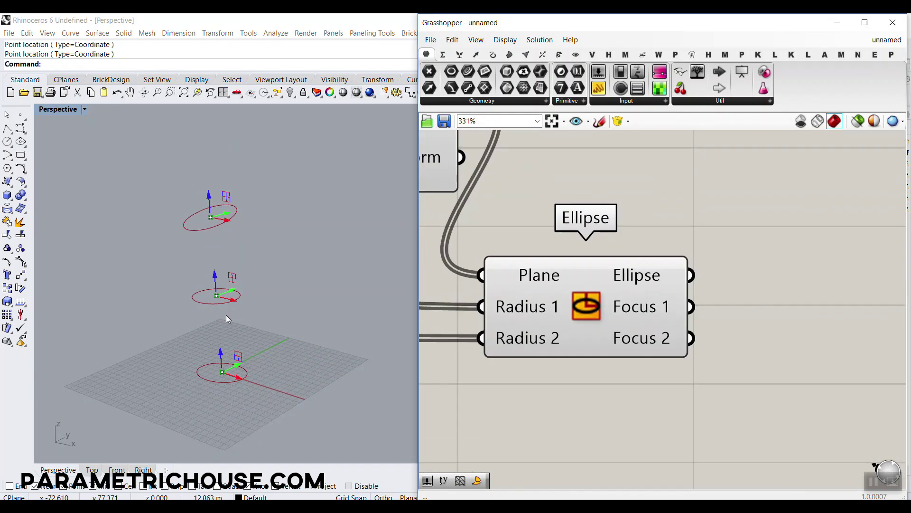
pyautogui.click(750, 196)
# Add a Loft component beside the Ellipse and connect the Ellipse output to its Curves input
pyautogui.click(515, 56)
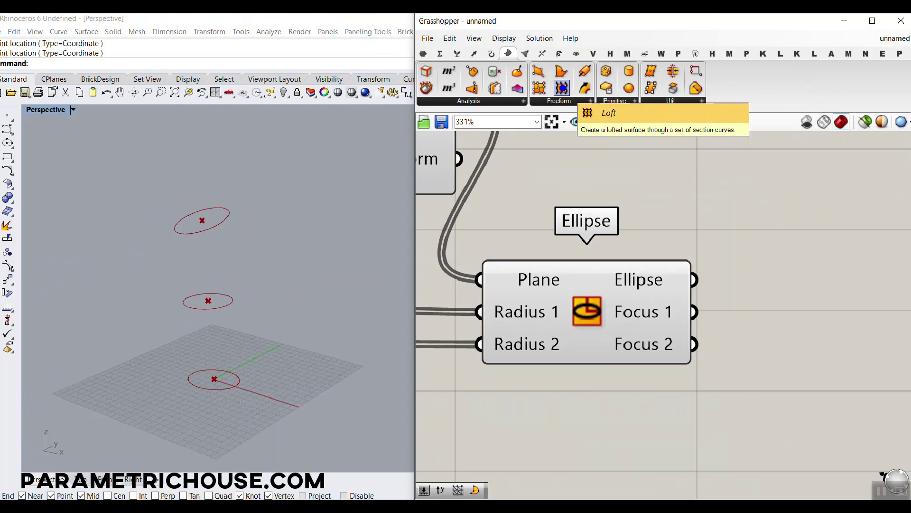
pyautogui.moveTo(564, 90); pyautogui.dragTo(823, 342)
pyautogui.moveTo(702, 303); pyautogui.dragTo(541, 234, button='right')
pyautogui.moveTo(531, 206); pyautogui.dragTo(574, 261)
pyautogui.moveTo(648, 278); pyautogui.dragTo(791, 307)
pyautogui.click(545, 307)
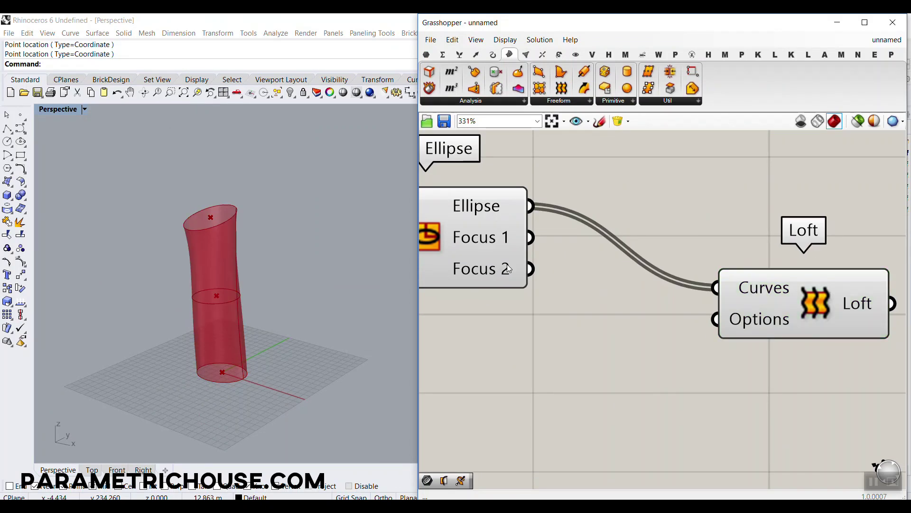
# Raise the top and middle ellipse centre points in the viewport to make the lofted tower taller
pyautogui.scroll(-4, 510, 269)
pyautogui.moveTo(532, 271); pyautogui.dragTo(693, 309, button='right')
pyautogui.moveTo(429, 296); pyautogui.dragTo(655, 309, button='right')
pyautogui.moveTo(424, 241); pyautogui.dragTo(634, 288, button='right')
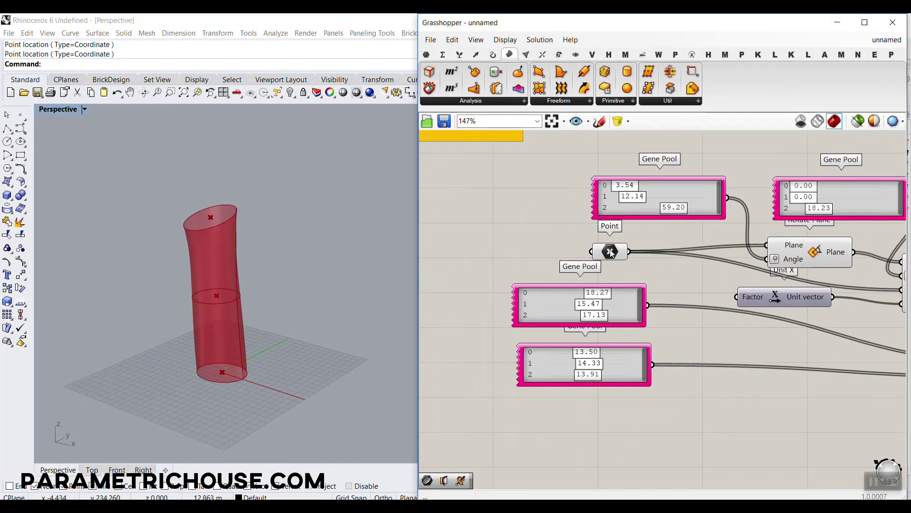
pyautogui.click(611, 252)
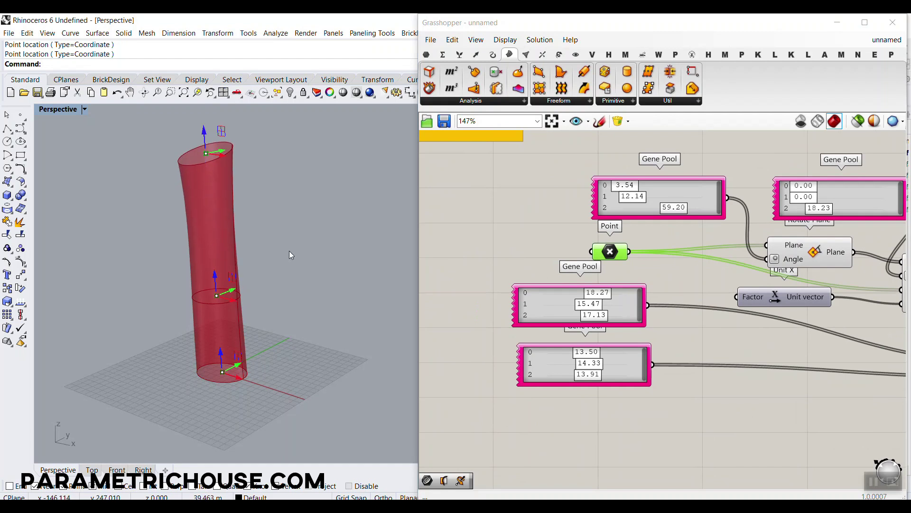
pyautogui.moveTo(216, 280); pyautogui.dragTo(217, 255)
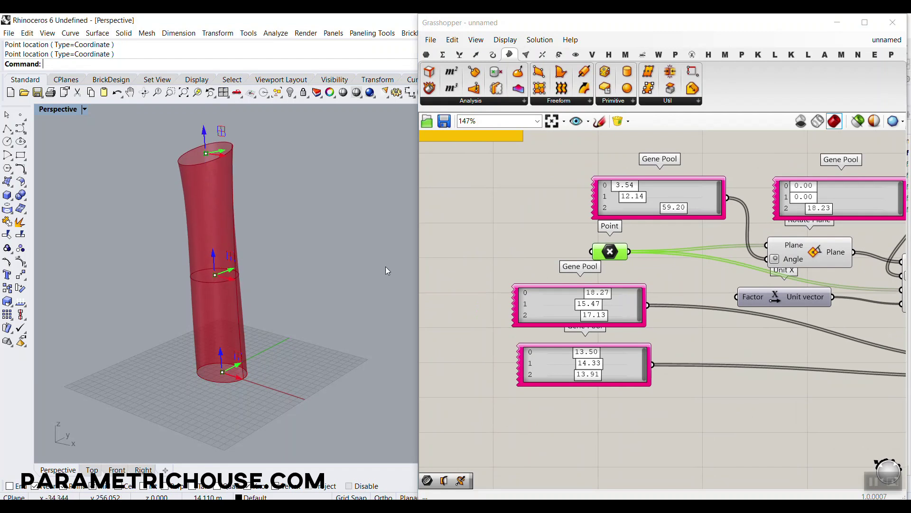
# Narrow the middle ellipse by setting its Radius 1 value to 11.14 and its Radius 2 value to 10.26
pyautogui.scroll(4, 546, 287)
pyautogui.moveTo(540, 270); pyautogui.dragTo(506, 272)
pyautogui.moveTo(547, 409); pyautogui.dragTo(516, 409)
pyautogui.moveTo(285, 266); pyautogui.dragTo(227, 284, button='right')
# Set the plane-rotation Gene Pool's first value to 0.00 and third value to 90.00, and adjust the second value
pyautogui.moveTo(660, 328); pyautogui.dragTo(611, 300, button='right')
pyautogui.scroll(-4, 613, 294)
pyautogui.moveTo(617, 165); pyautogui.dragTo(566, 277, button='right')
pyautogui.scroll(7, 566, 277)
pyautogui.moveTo(475, 256); pyautogui.dragTo(459, 244)
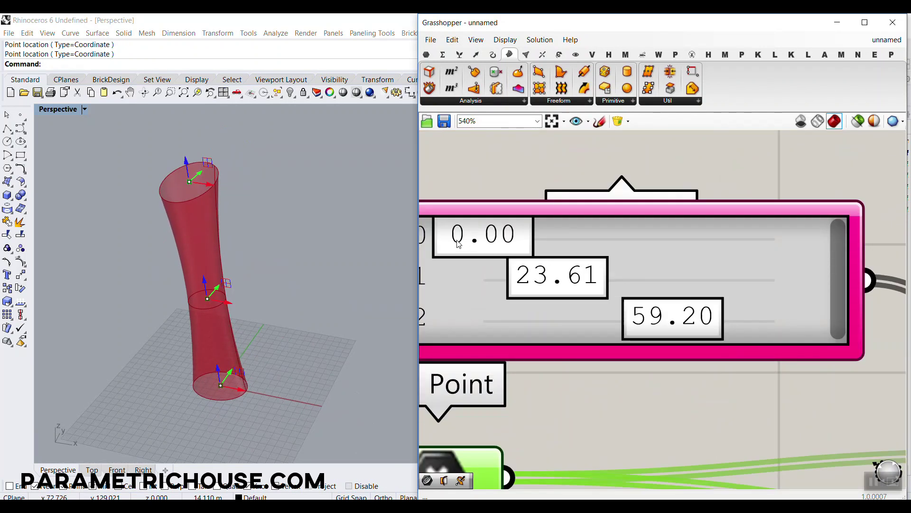
pyautogui.moveTo(646, 313); pyautogui.dragTo(747, 321)
pyautogui.moveTo(295, 306); pyautogui.dragTo(293, 264, button='right')
pyautogui.moveTo(711, 331); pyautogui.dragTo(789, 329)
pyautogui.moveTo(529, 282)
pyautogui.mouseDown()
pyautogui.moveTo(510, 283)
pyautogui.moveTo(566, 283)
pyautogui.moveTo(526, 283)
pyautogui.moveTo(541, 284)
pyautogui.mouseUp()
# Increase the plane-rotation Gene Pool's maximum and set its second value to 33.99 and third value to 111.31
pyautogui.doubleClick(618, 260)
pyautogui.click(688, 271)
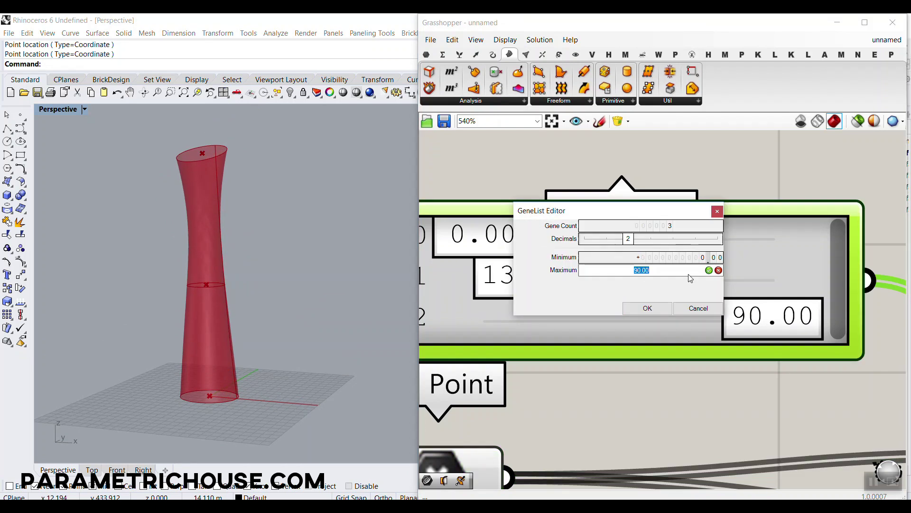
pyautogui.click(663, 313)
pyautogui.moveTo(759, 324); pyautogui.dragTo(692, 327)
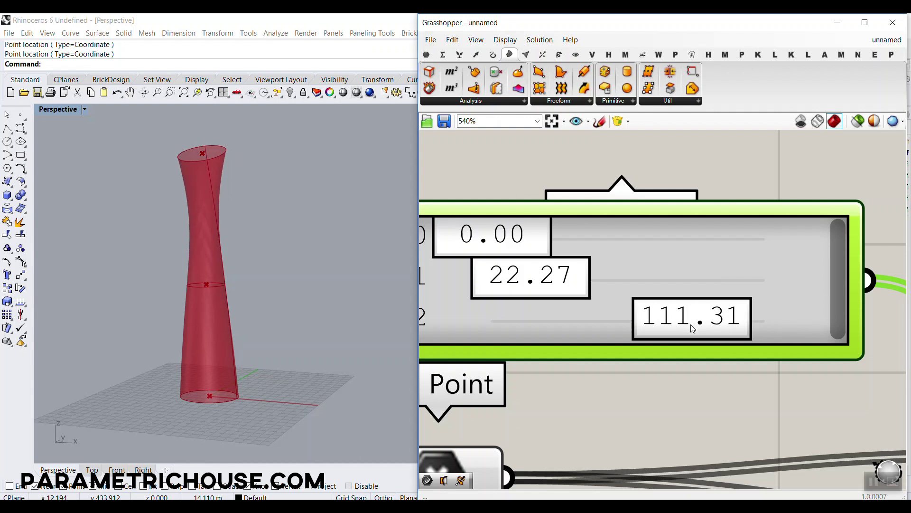
pyautogui.moveTo(518, 276); pyautogui.dragTo(542, 277)
pyautogui.moveTo(266, 285); pyautogui.dragTo(252, 256, button='right')
pyautogui.scroll(-5, 738, 242)
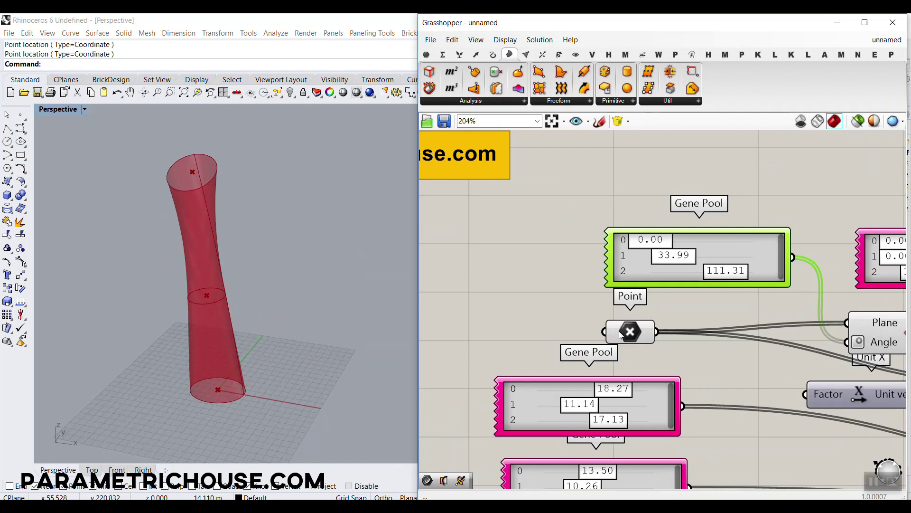
pyautogui.click(621, 335)
pyautogui.moveTo(305, 350); pyautogui.dragTo(294, 233, button='right')
pyautogui.scroll(-6, 685, 285)
# Bake the Loft surface with the default attributes, inspect it in the viewport and undo the bake
pyautogui.scroll(7, 702, 304)
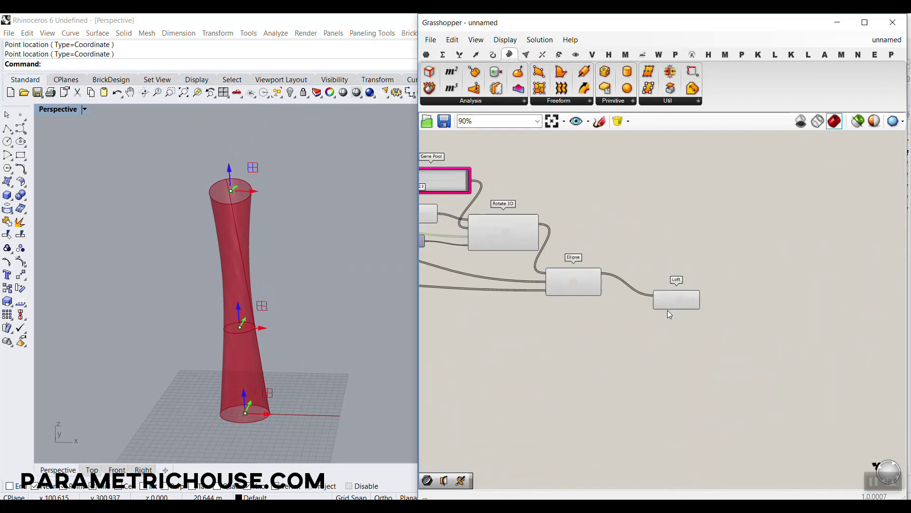
pyautogui.rightClick(707, 310)
pyautogui.click(716, 327)
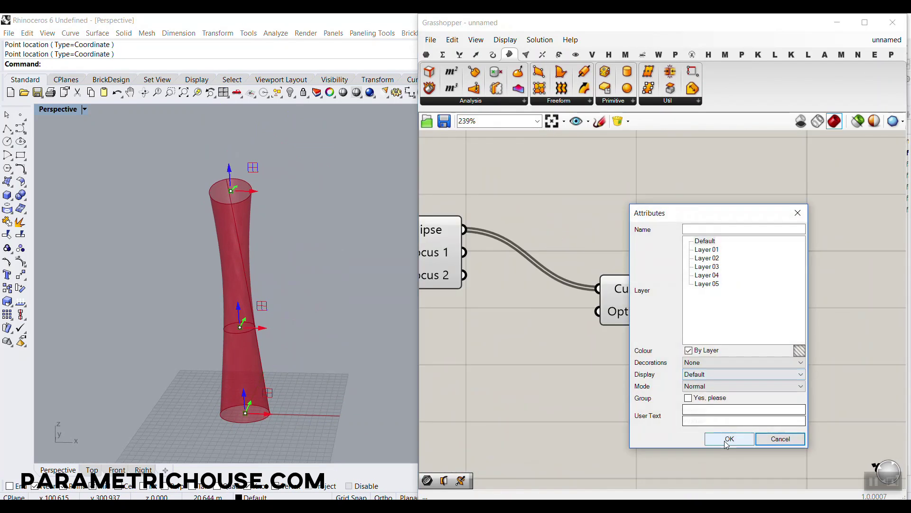
pyautogui.click(729, 435)
pyautogui.moveTo(257, 335); pyautogui.dragTo(229, 364, button='right')
pyautogui.scroll(3, 221, 279)
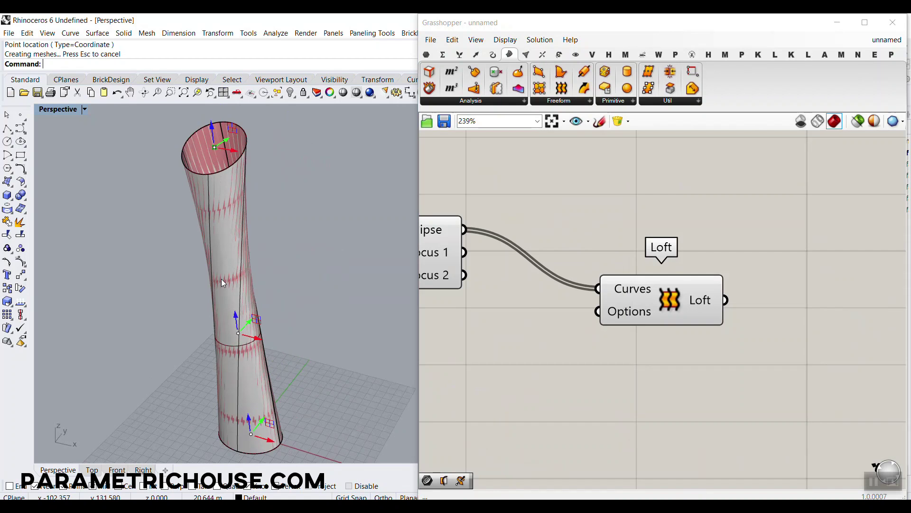
pyautogui.scroll(-3, 275, 264)
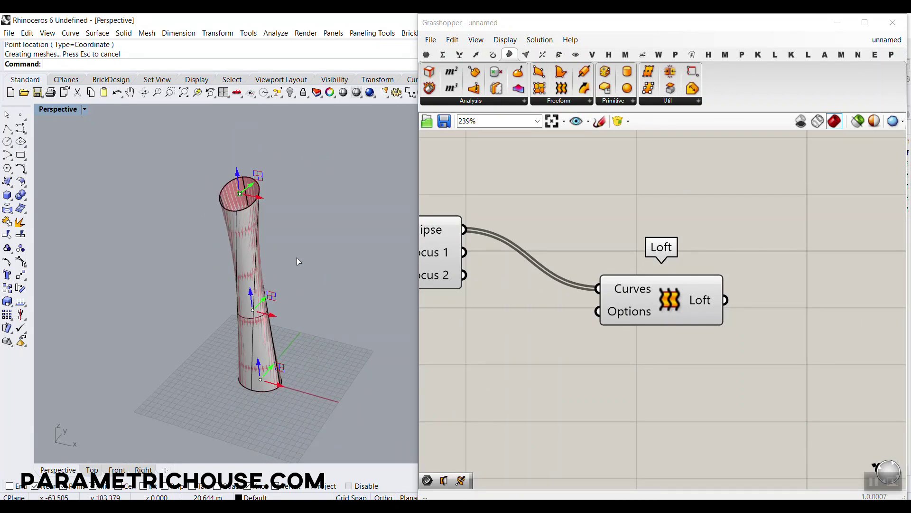
pyautogui.hotkey('ctrl', 'z')
# Move the Loft component closer to the Ellipse component and bring up the LunchBox structure components
pyautogui.moveTo(700, 317); pyautogui.dragTo(628, 270)
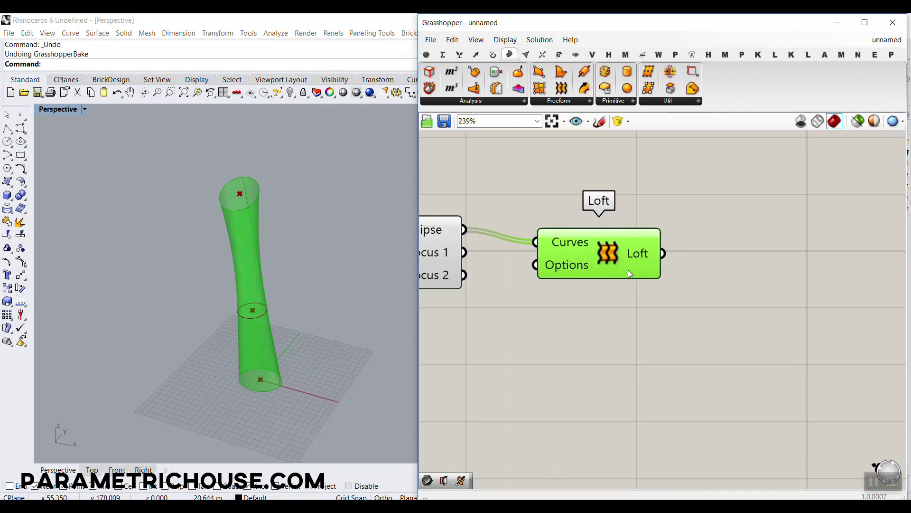
pyautogui.click(710, 334)
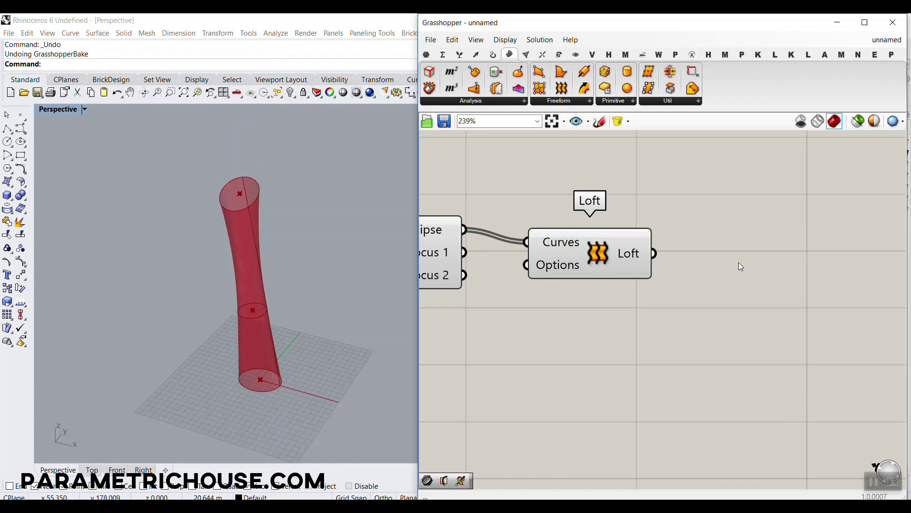
pyautogui.click(808, 56)
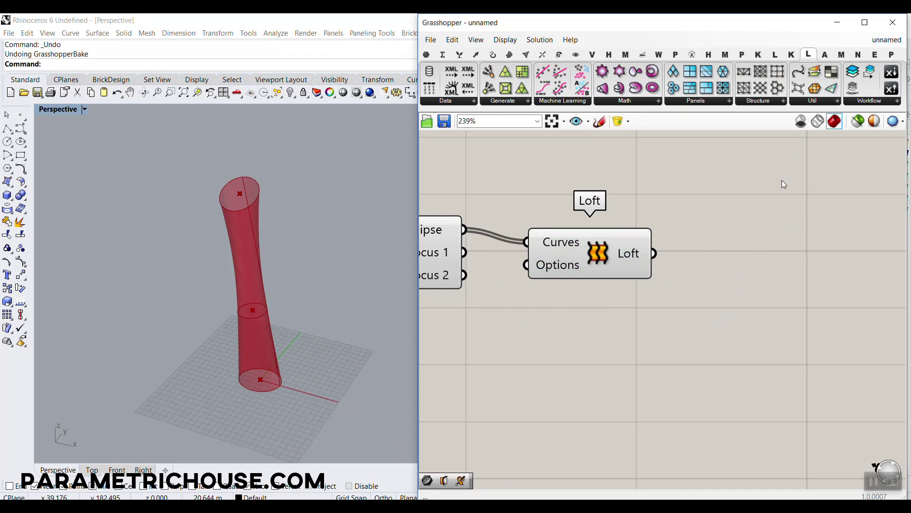
pyautogui.click(783, 101)
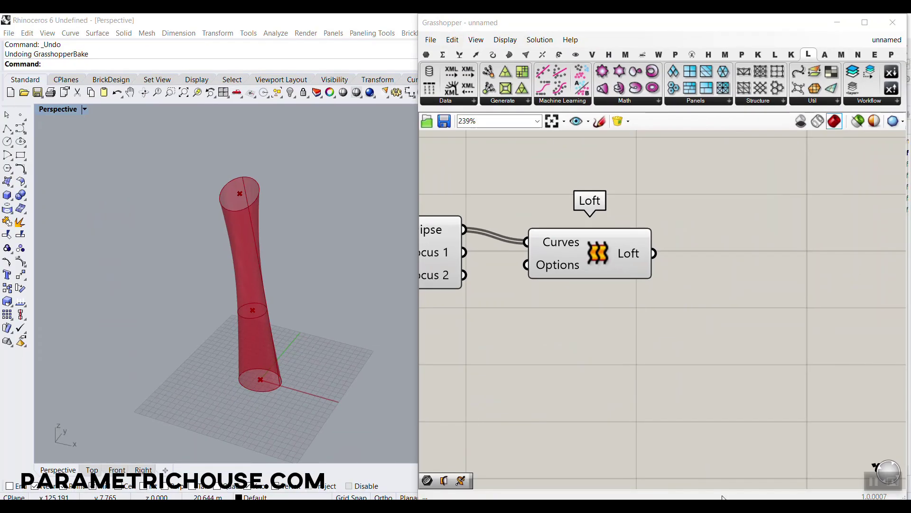
# Switch to the browser and examine the columns, rings and diagonal braces in the designboom article's Canton Tower photos, returning to Rhino and Grasshopper
pyautogui.click(416, 483)
pyautogui.scroll(-10, 520, 285)
pyautogui.scroll(20, 520, 285)
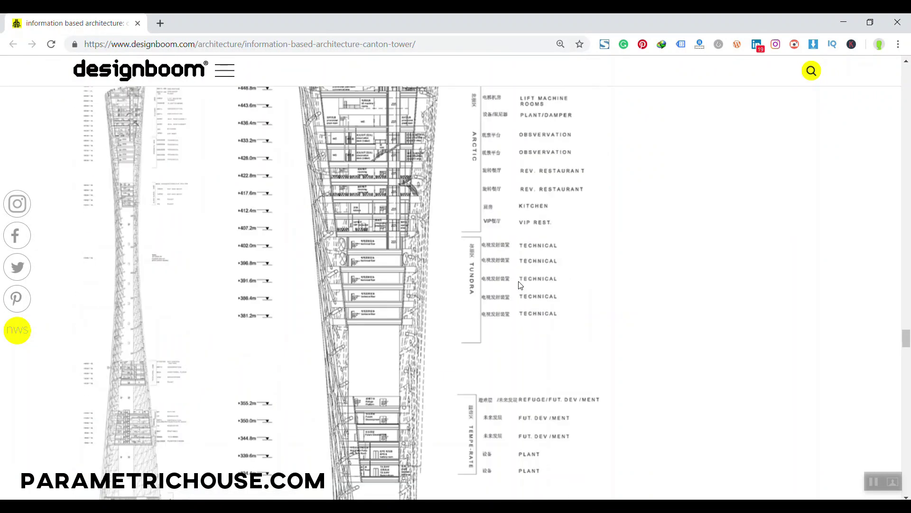
pyautogui.scroll(20, 519, 285)
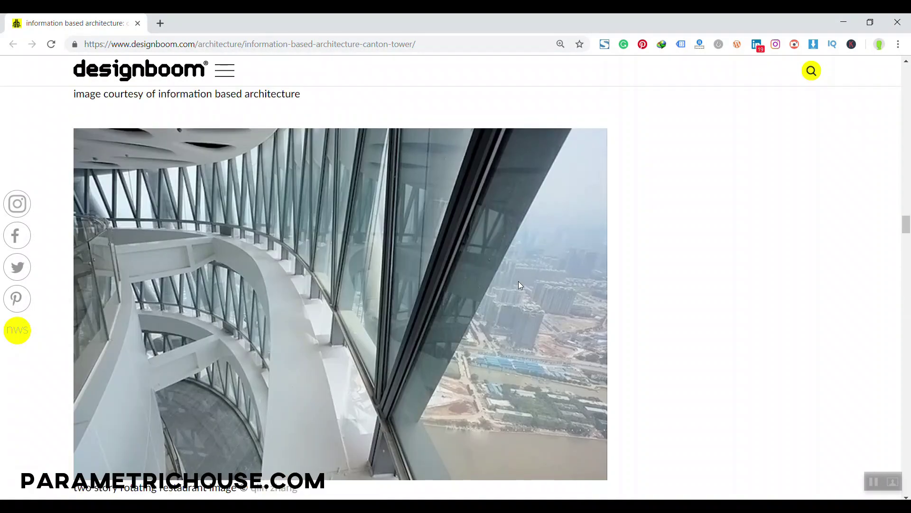
pyautogui.scroll(15, 520, 285)
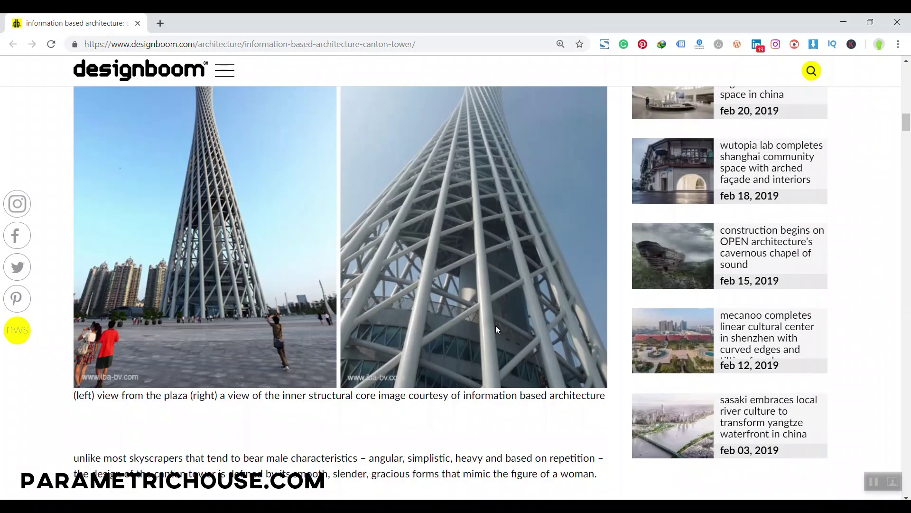
pyautogui.hotkey('ctrl', '2')
pyautogui.moveTo(412, 374); pyautogui.dragTo(444, 210)
pyautogui.moveTo(487, 364); pyautogui.dragTo(473, 198)
pyautogui.moveTo(368, 342)
pyautogui.mouseDown()
pyautogui.moveTo(434, 376)
pyautogui.moveTo(510, 388)
pyautogui.mouseUp()
pyautogui.moveTo(398, 286); pyautogui.dragTo(536, 327)
pyautogui.moveTo(408, 237); pyautogui.dragTo(530, 284)
pyautogui.moveTo(404, 363); pyautogui.dragTo(544, 266)
pyautogui.moveTo(403, 310); pyautogui.dragTo(531, 226)
pyautogui.press('Escape')
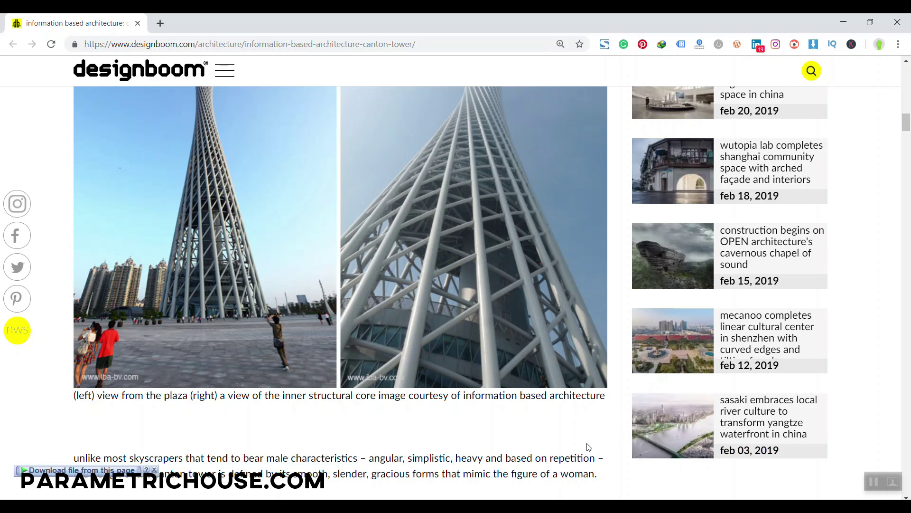
pyautogui.click(556, 506)
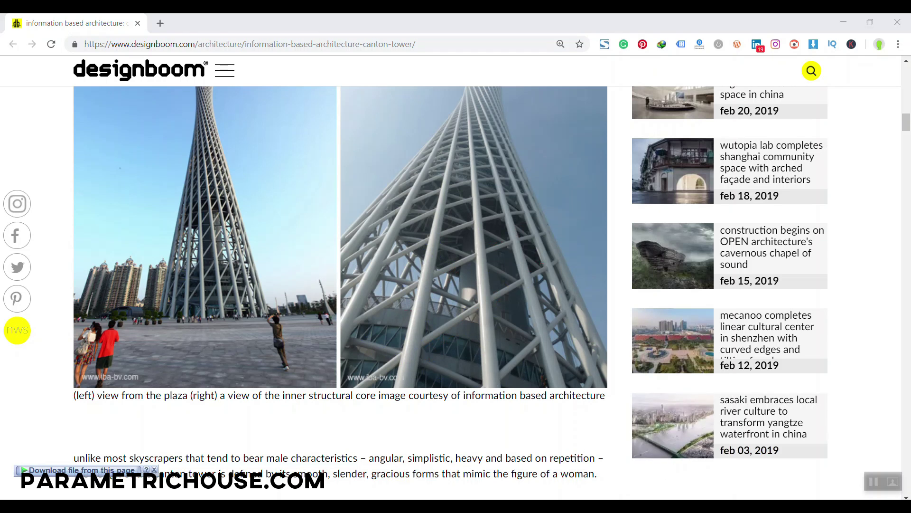
pyautogui.click(396, 506)
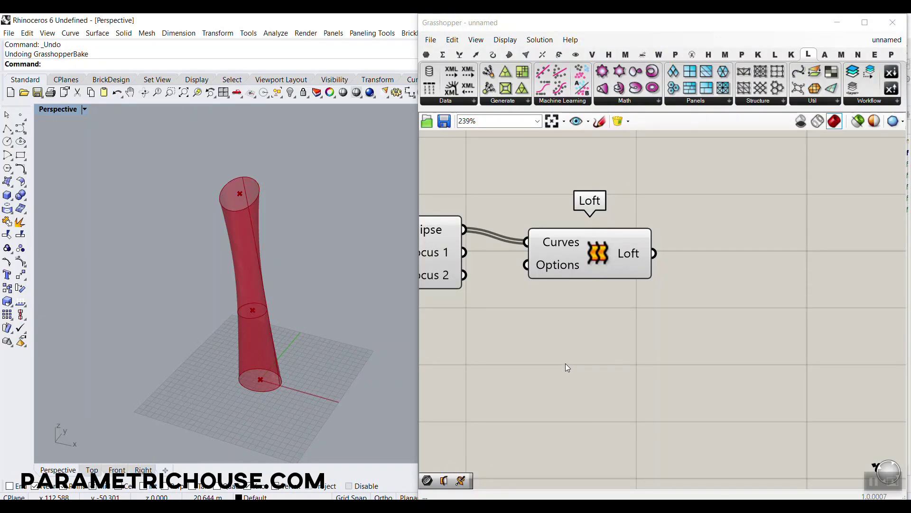
# Add a Braced Grid 1-D Structure component, feed the Loft into its Surface input and hide the Loft preview
pyautogui.click(773, 102)
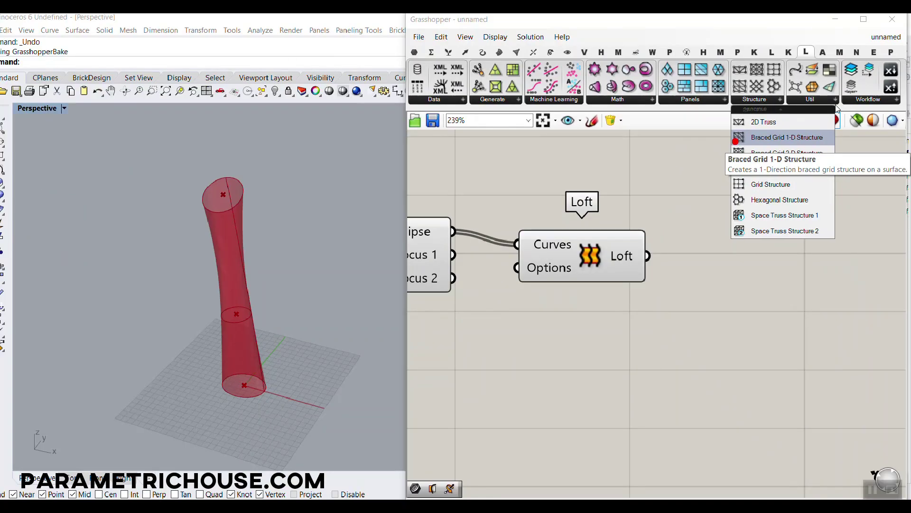
pyautogui.moveTo(778, 138); pyautogui.dragTo(774, 312)
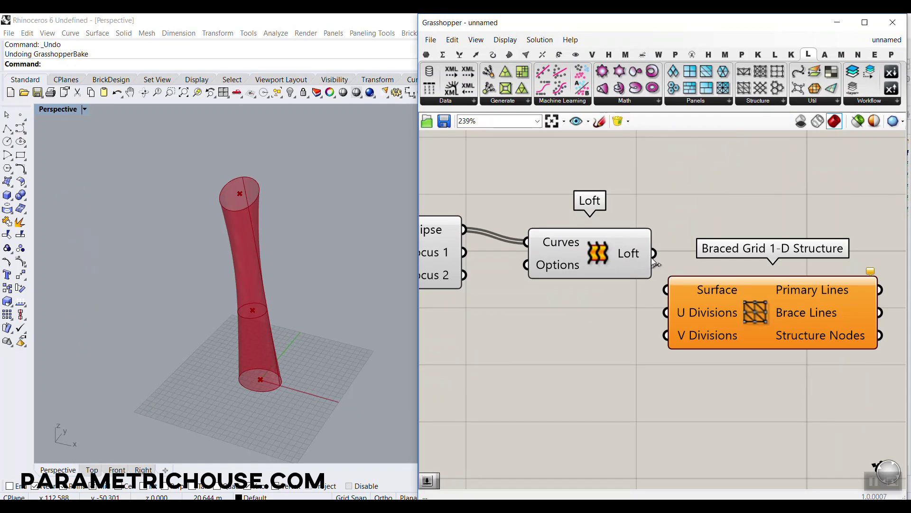
pyautogui.moveTo(654, 253); pyautogui.dragTo(666, 289)
pyautogui.rightClick(540, 198)
pyautogui.click(560, 215)
pyautogui.scroll(5, 226, 331)
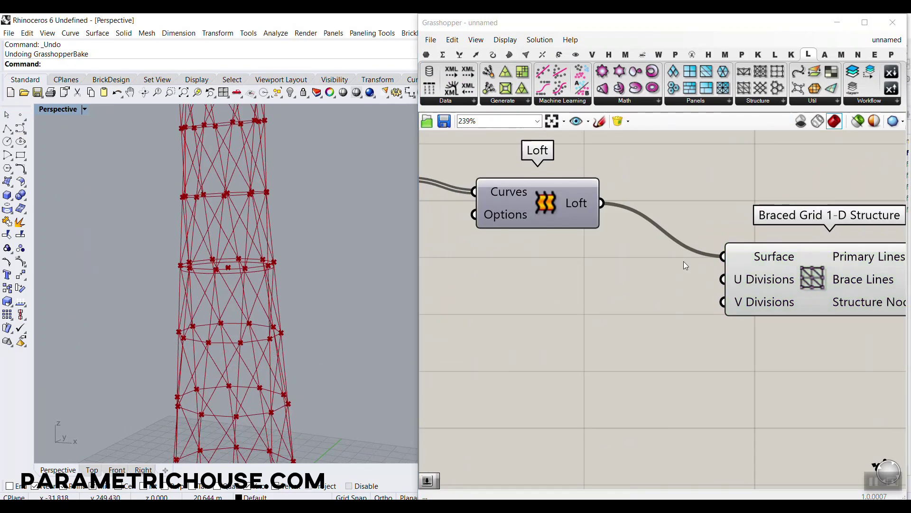
# Create a Number Slider at 12, duplicate it, and connect the sliders to the braced grid's U Divisions and V Divisions
pyautogui.doubleClick(566, 284)
pyautogui.write('12')
pyautogui.press('Return')
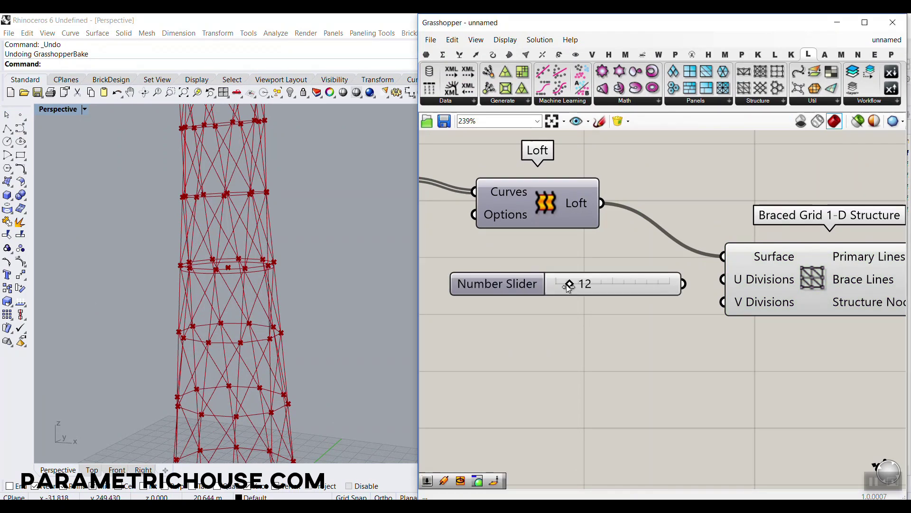
pyautogui.click(625, 281)
pyautogui.hotkey('ctrl', 'c')
pyautogui.hotkey('ctrl', 'v')
pyautogui.moveTo(643, 292); pyautogui.dragTo(630, 315)
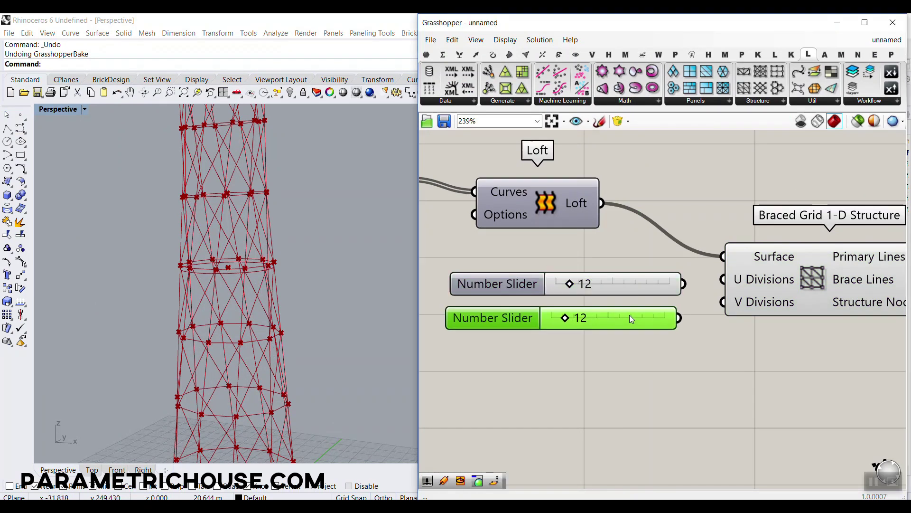
pyautogui.moveTo(714, 277); pyautogui.dragTo(722, 279)
pyautogui.moveTo(679, 317); pyautogui.dragTo(722, 302)
# Set the braced grid's U Divisions and V Divisions both to 14 and inspect the structure in the viewport
pyautogui.moveTo(567, 284); pyautogui.dragTo(572, 284)
pyautogui.moveTo(565, 318); pyautogui.dragTo(567, 318)
pyautogui.scroll(-3, 251, 285)
pyautogui.moveTo(252, 286); pyautogui.dragTo(266, 377, button='right')
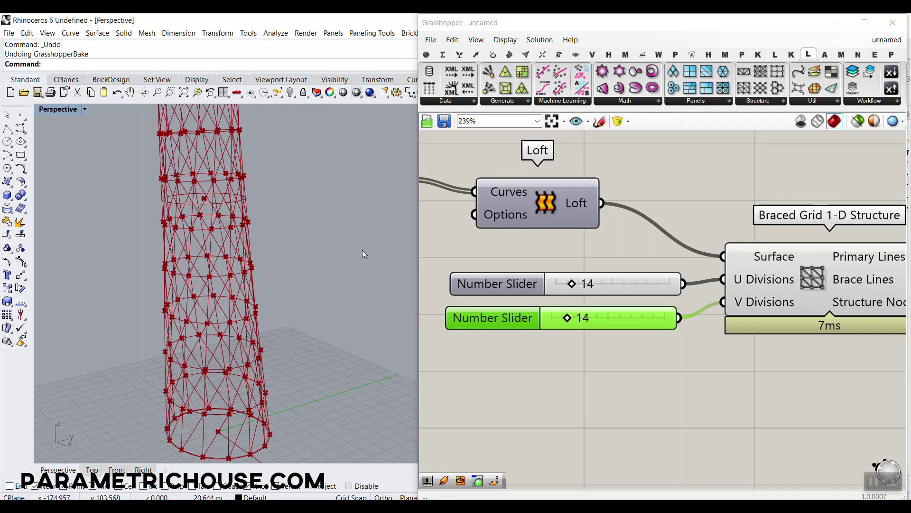
pyautogui.moveTo(273, 298); pyautogui.dragTo(154, 302, button='right')
# Bake the Loft surface, compare it with the braced grid at the tower's base and delete the baked surface
pyautogui.rightClick(584, 217)
pyautogui.click(617, 222)
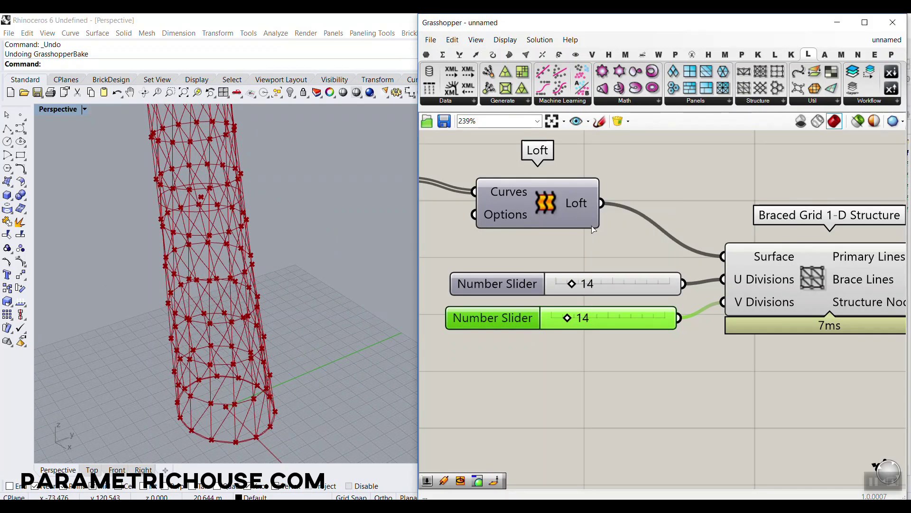
pyautogui.click(602, 332)
pyautogui.moveTo(299, 364); pyautogui.dragTo(252, 414, button='right')
pyautogui.scroll(5, 252, 414)
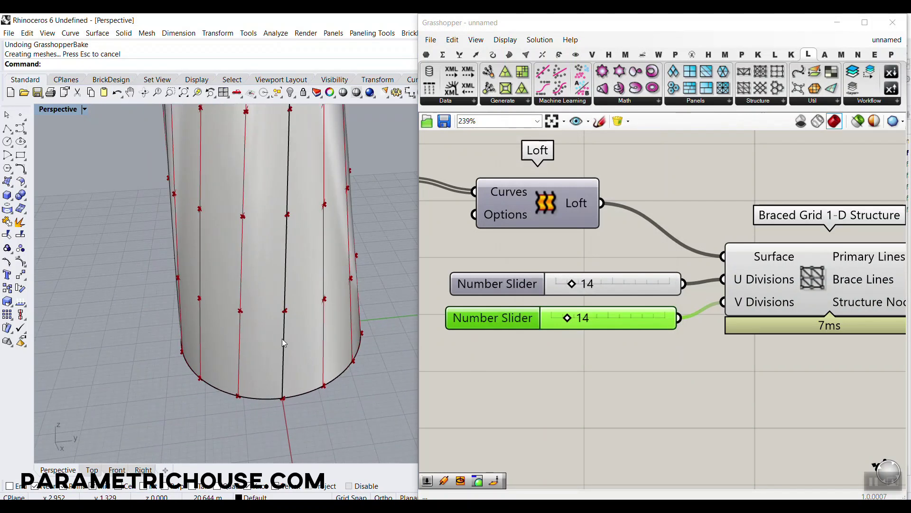
pyautogui.scroll(-4, 267, 259)
pyautogui.click(256, 259)
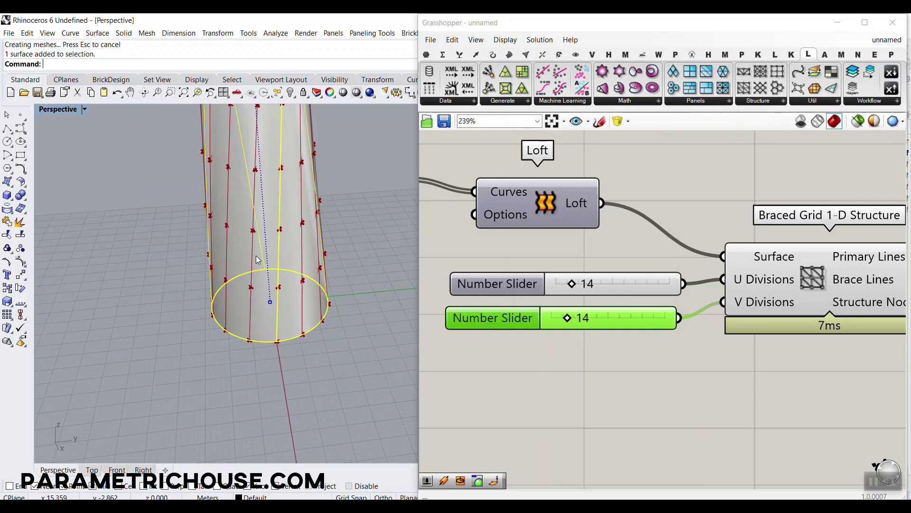
pyautogui.press('Delete')
pyautogui.scroll(2, 272, 286)
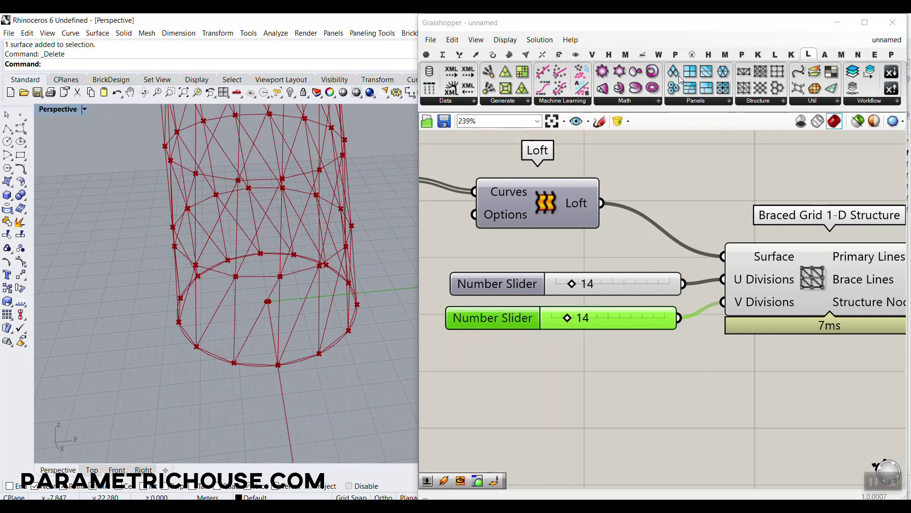
# Add a Diagrid Structure component, feed the Loft into its Surface input and hide the Braced Grid 1-D Structure preview
pyautogui.moveTo(760, 90); pyautogui.dragTo(679, 252)
pyautogui.moveTo(500, 336); pyautogui.dragTo(647, 250)
pyautogui.rightClick(719, 410)
pyautogui.click(730, 420)
pyautogui.moveTo(269, 300); pyautogui.dragTo(269, 301, button='right')
pyautogui.scroll(-8, 268, 301)
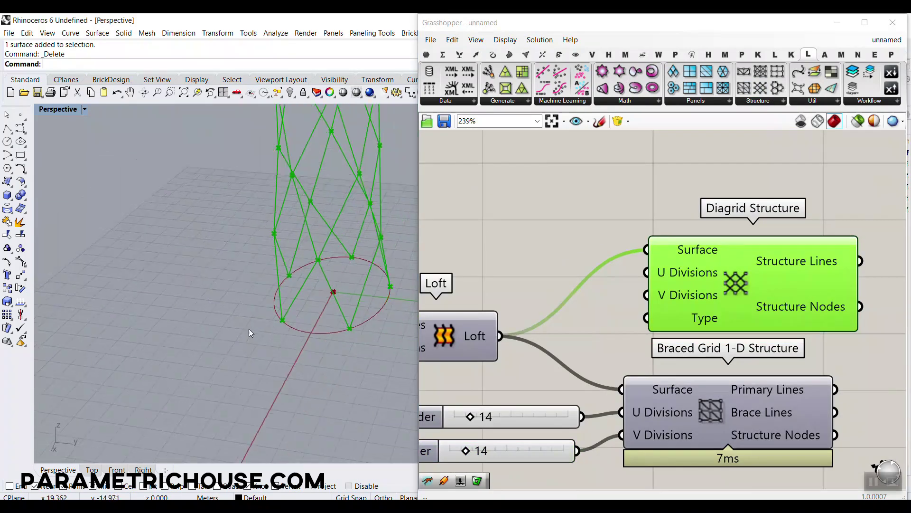
# Create a Number Slider at 13 and connect it to the Diagrid Structure's U Divisions
pyautogui.click(532, 241)
pyautogui.doubleClick(532, 241)
pyautogui.write('13')
pyautogui.press('Return')
pyautogui.scroll(2, 559, 241)
pyautogui.moveTo(621, 227); pyautogui.dragTo(549, 253)
pyautogui.moveTo(612, 260); pyautogui.dragTo(678, 284)
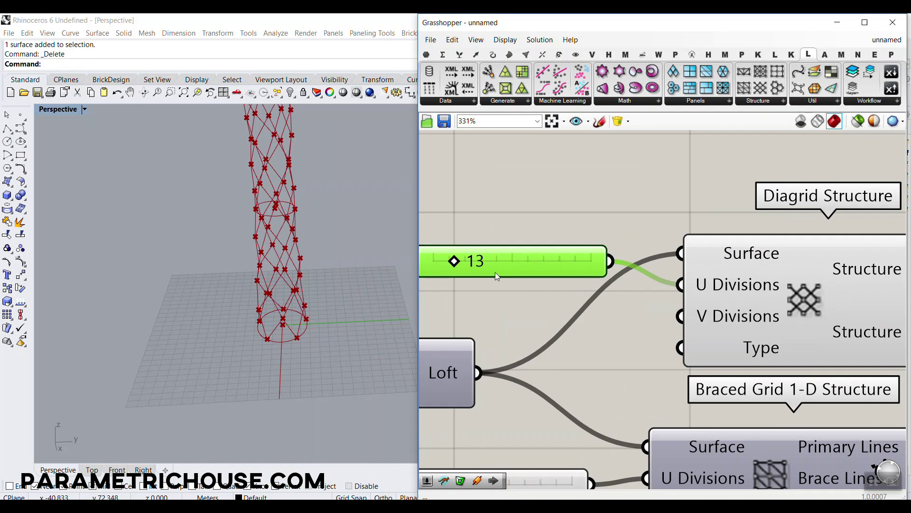
# Duplicate the slider, connect the copy to the Diagrid Structure's V Divisions and set it to 16
pyautogui.moveTo(523, 258); pyautogui.dragTo(523, 248)
pyautogui.keyDown('alt'); pyautogui.moveTo(577, 257); pyautogui.dragTo(677, 317); pyautogui.keyUp('alt')
pyautogui.scroll(5, 287, 371)
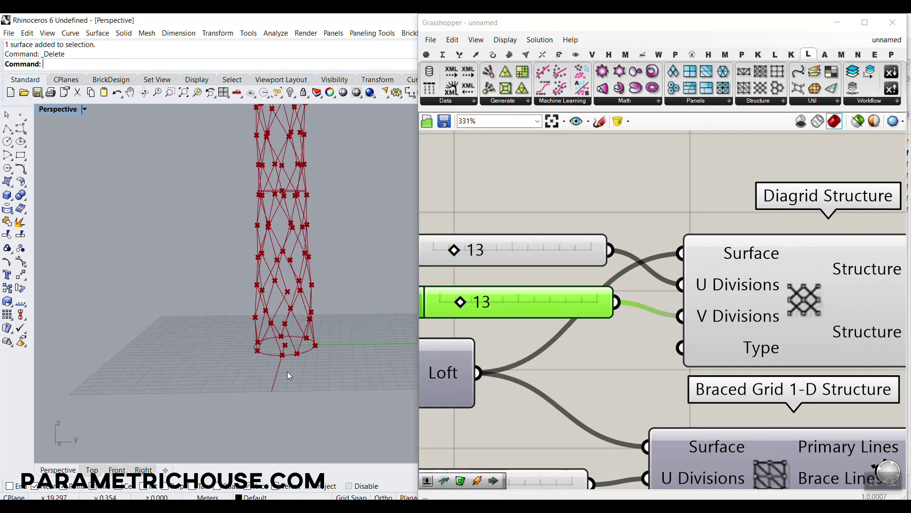
pyautogui.moveTo(286, 328); pyautogui.dragTo(271, 375, button='right')
pyautogui.moveTo(462, 302); pyautogui.dragTo(468, 303)
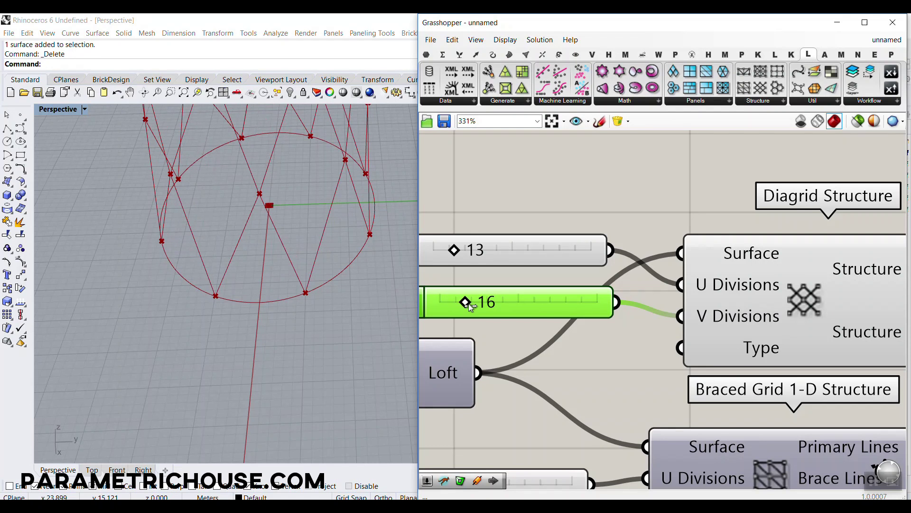
# Delete the Diagrid Structure component and its two Number Sliders
pyautogui.click(710, 301)
pyautogui.press('Delete')
pyautogui.moveTo(679, 199); pyautogui.dragTo(542, 317)
pyautogui.press('Delete')
pyautogui.scroll(-4, 556, 292)
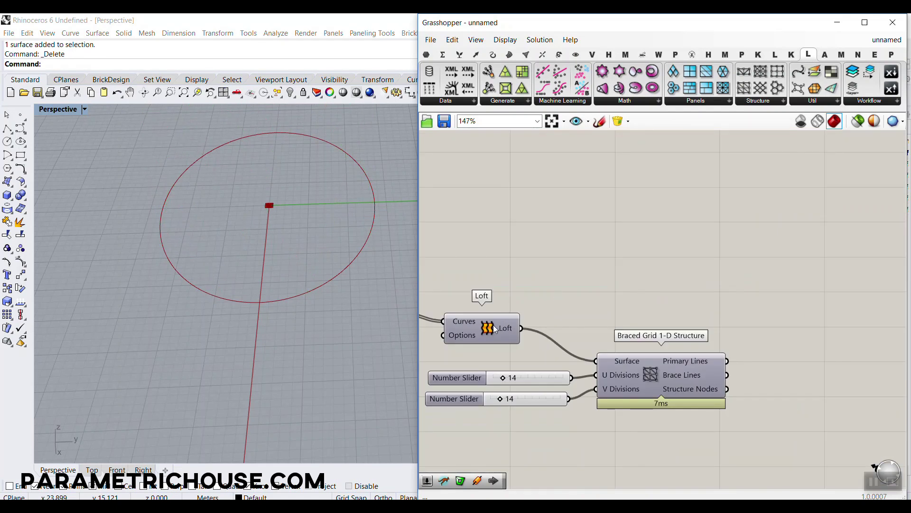
# Turn on the Loft preview to inspect the surface at the base and turn it off again
pyautogui.rightClick(503, 321)
pyautogui.click(527, 345)
pyautogui.moveTo(306, 317); pyautogui.dragTo(252, 309, button='right')
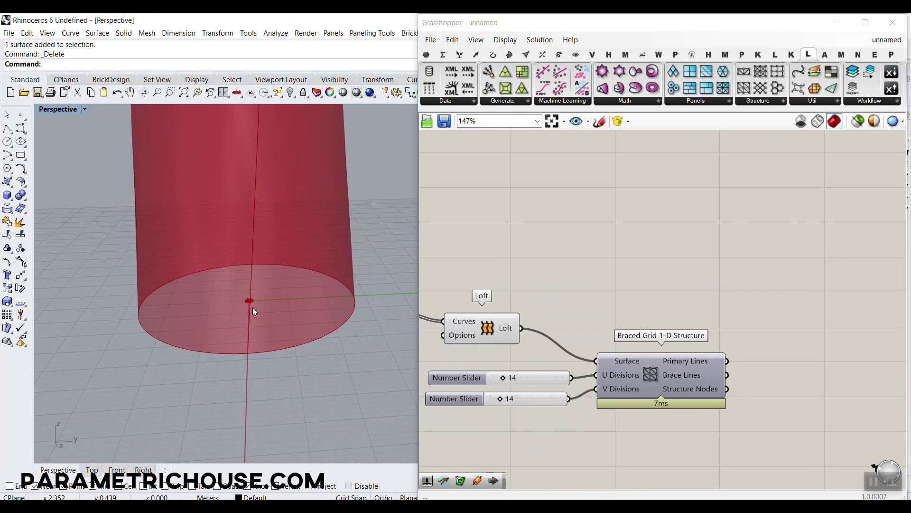
pyautogui.rightClick(493, 317)
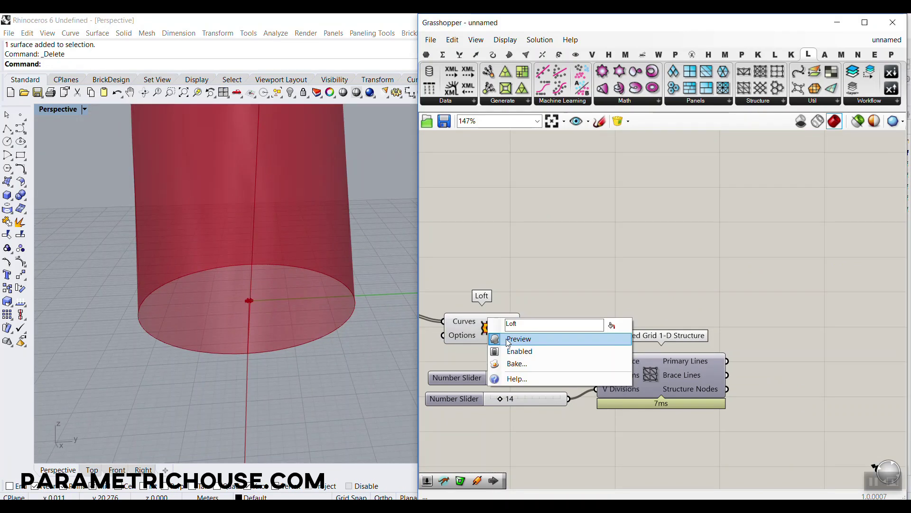
pyautogui.click(513, 339)
# Turn the Braced Grid 1-D Structure preview back on and inspect the grid and the component's outputs
pyautogui.rightClick(645, 375)
pyautogui.click(664, 395)
pyautogui.moveTo(332, 284); pyautogui.dragTo(201, 259, button='right')
pyautogui.scroll(-8, 232, 250)
pyautogui.scroll(3, 202, 261)
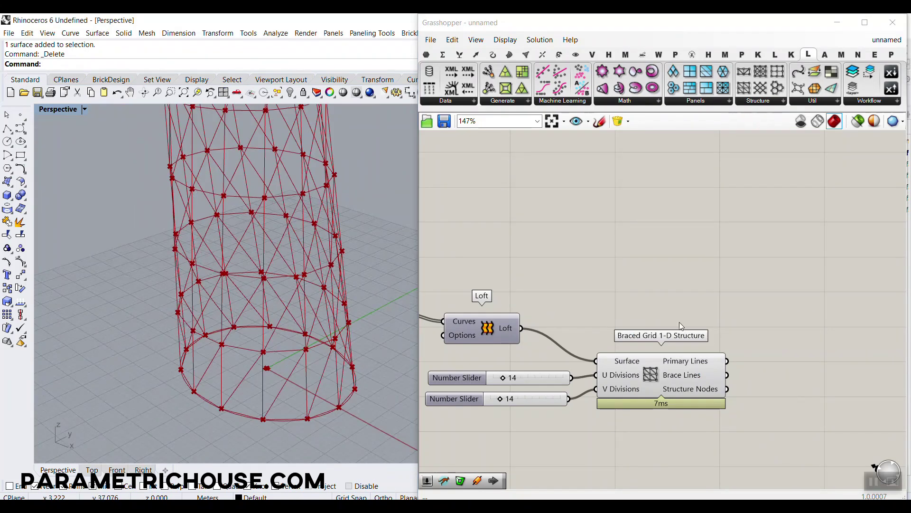
pyautogui.scroll(5, 612, 329)
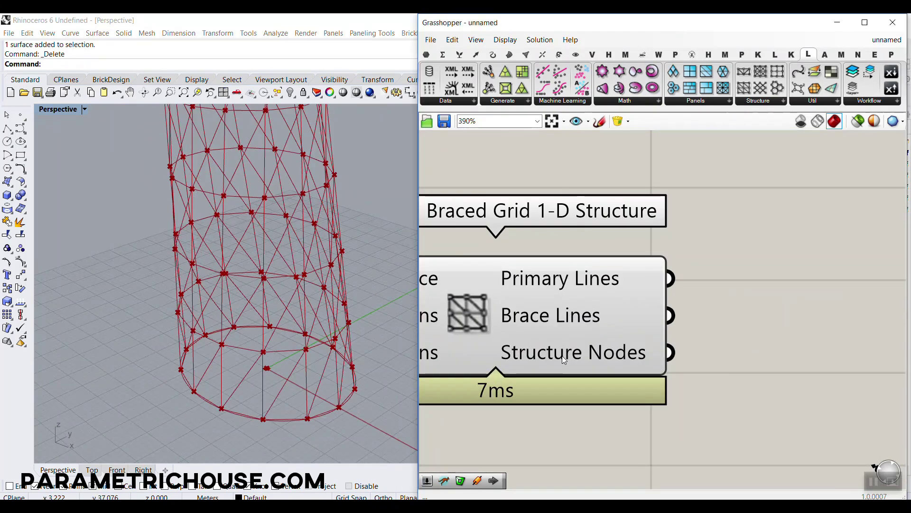
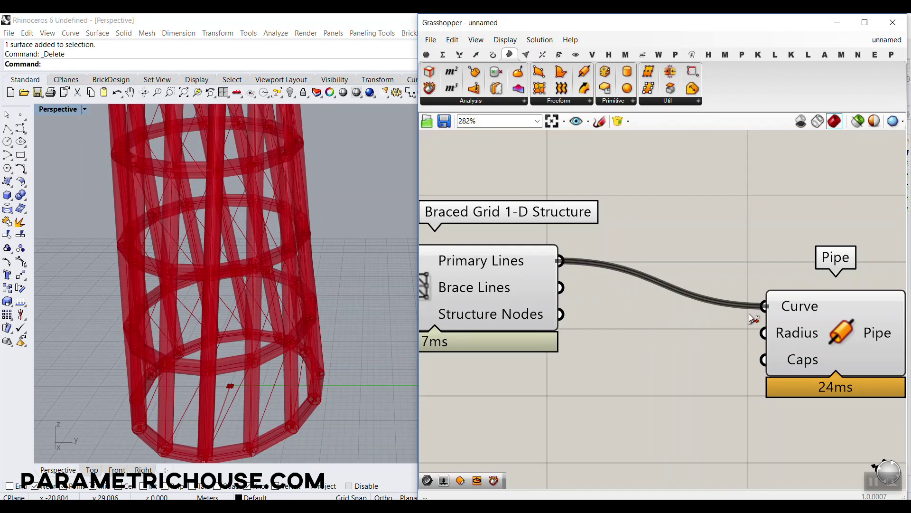
pyautogui.scroll(-3, 712, 309)
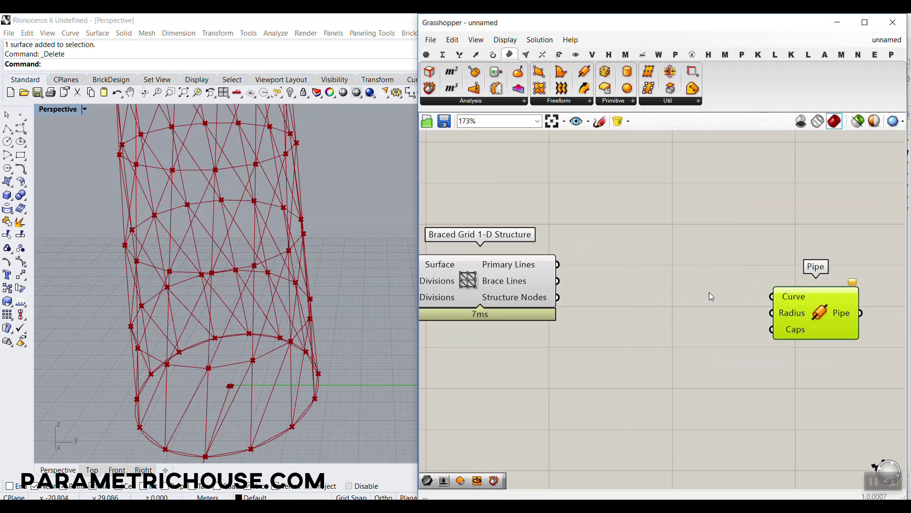
pyautogui.moveTo(772, 169); pyautogui.dragTo(856, 47)
pyautogui.moveTo(802, 56); pyautogui.dragTo(860, 60)
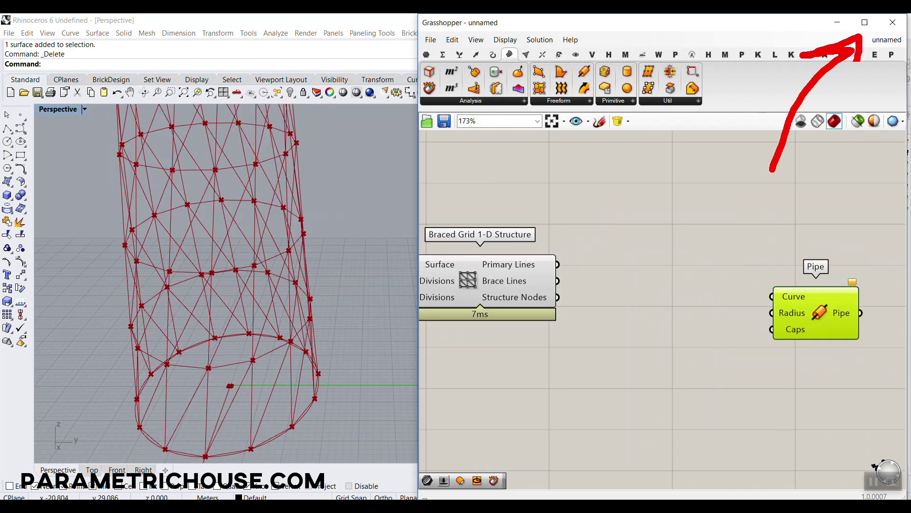
pyautogui.press('Escape')
pyautogui.click(773, 217)
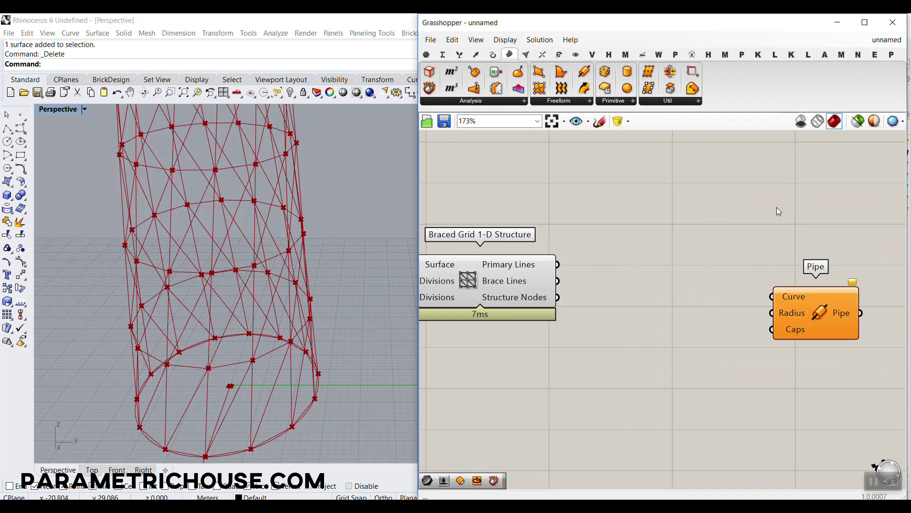
pyautogui.scroll(10, 232, 313)
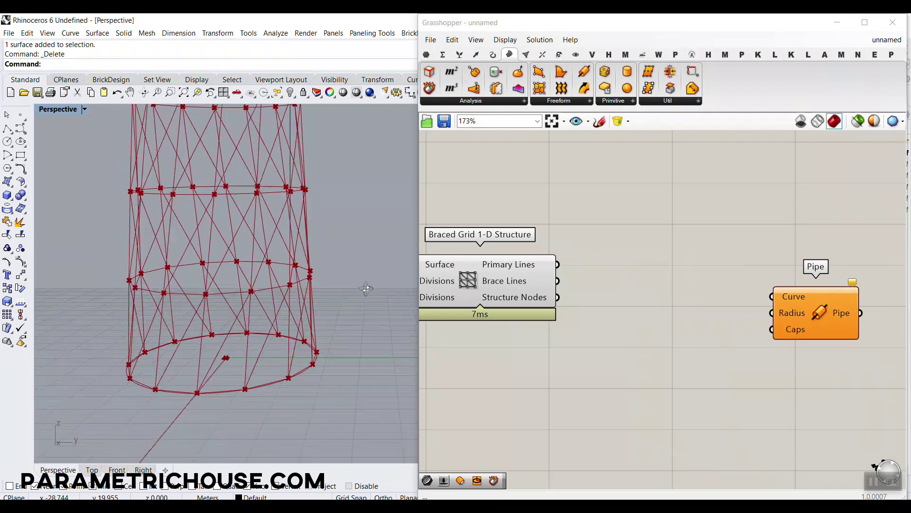
pyautogui.scroll(-8, 233, 313)
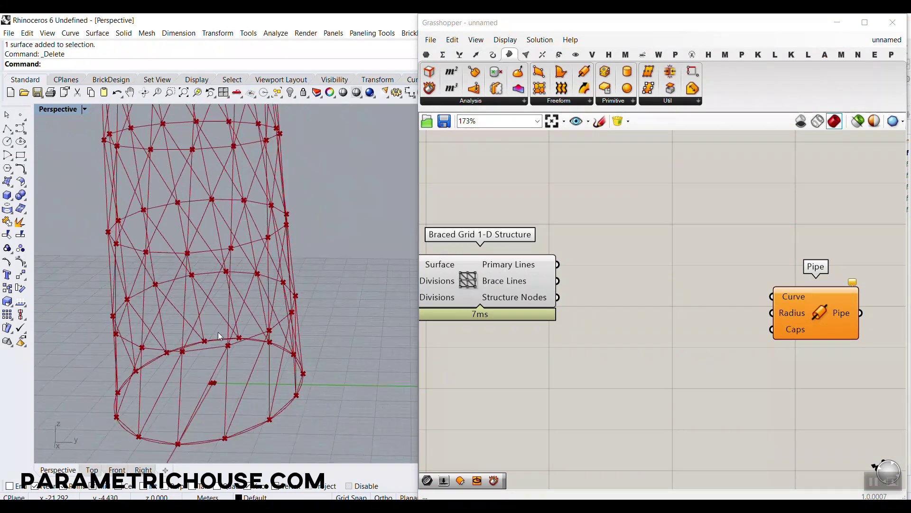
pyautogui.hotkey('ctrl', '2')
pyautogui.click(226, 345)
pyautogui.moveTo(213, 349)
pyautogui.mouseDown()
pyautogui.moveTo(227, 345)
pyautogui.moveTo(183, 304)
pyautogui.moveTo(184, 255)
pyautogui.mouseUp()
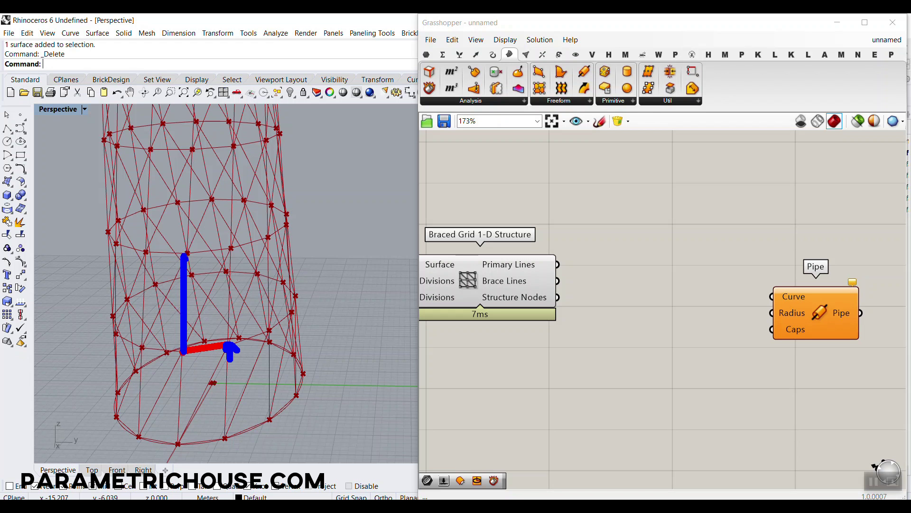
pyautogui.press('Escape')
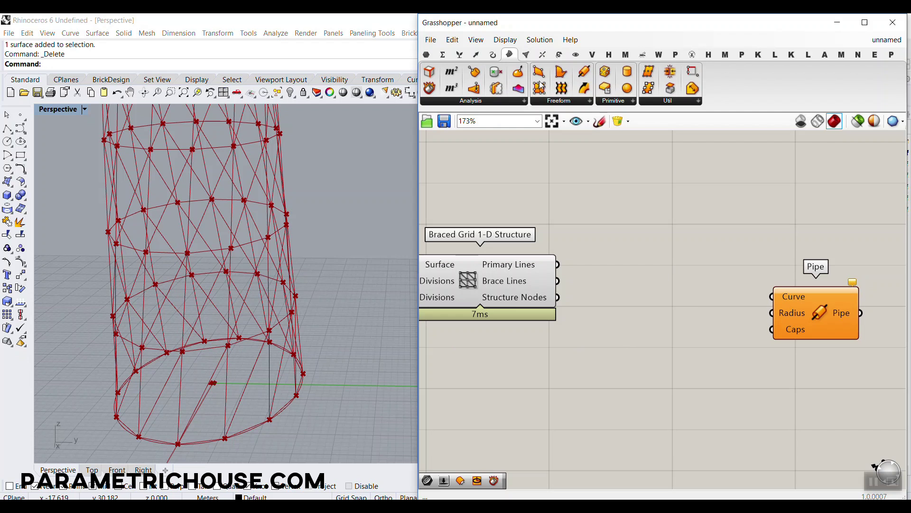
# Add an End Points component and connect the Braced Grid's Primary Lines to its Curve input
pyautogui.click(496, 56)
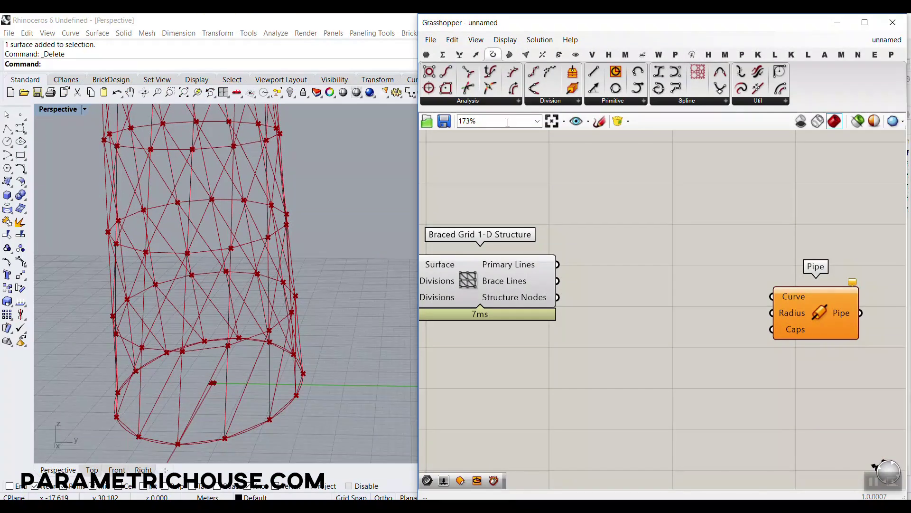
pyautogui.click(668, 236)
pyautogui.moveTo(558, 264); pyautogui.dragTo(624, 236)
pyautogui.moveTo(659, 236); pyautogui.dragTo(535, 311, button='right')
pyautogui.moveTo(535, 313); pyautogui.dragTo(534, 259)
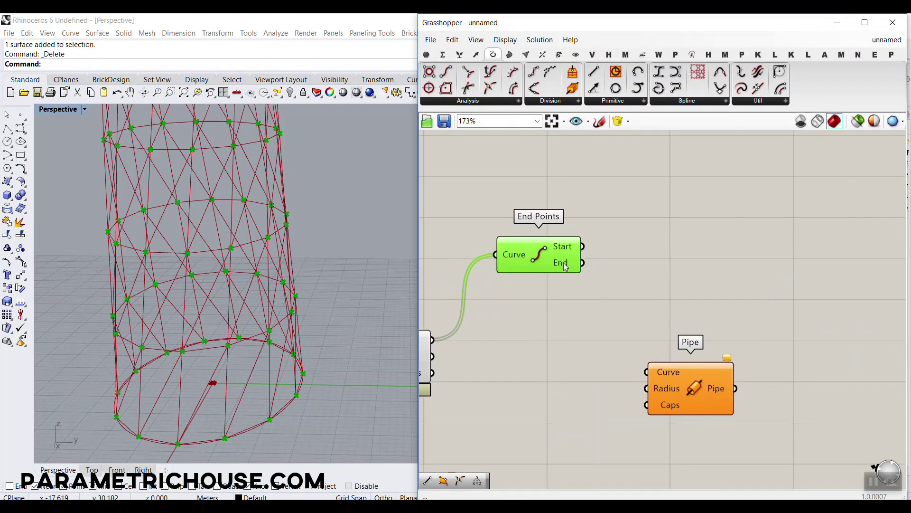
# Add two Deconstruct point components and connect the End Points' Start to the first and End to the second
pyautogui.click(477, 57)
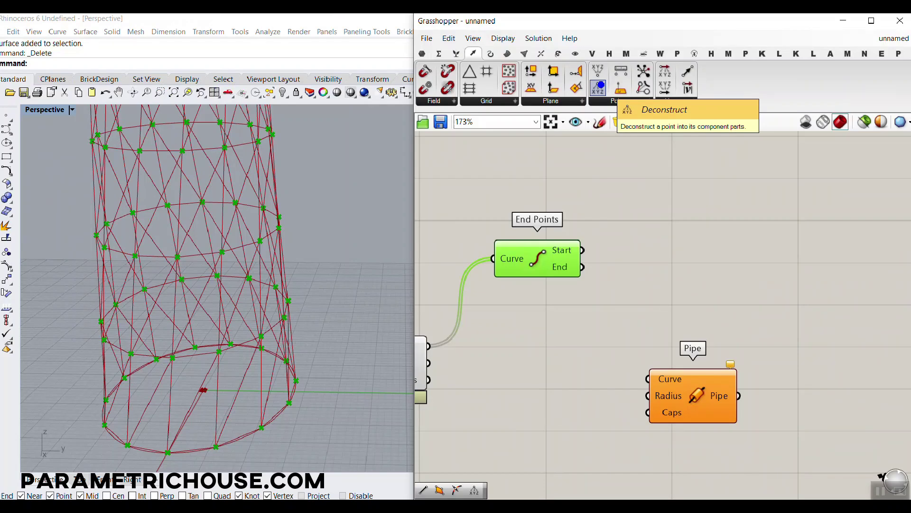
pyautogui.click(599, 87)
pyautogui.click(674, 315)
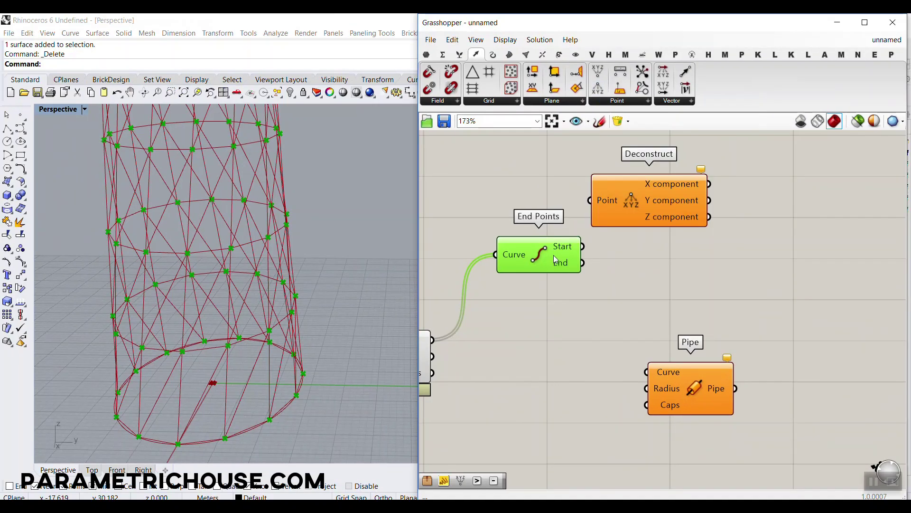
pyautogui.moveTo(540, 422); pyautogui.dragTo(485, 333)
pyautogui.moveTo(553, 201); pyautogui.dragTo(621, 256)
pyautogui.moveTo(553, 218); pyautogui.dragTo(597, 250)
pyautogui.moveTo(672, 203); pyautogui.dragTo(603, 254, button='right')
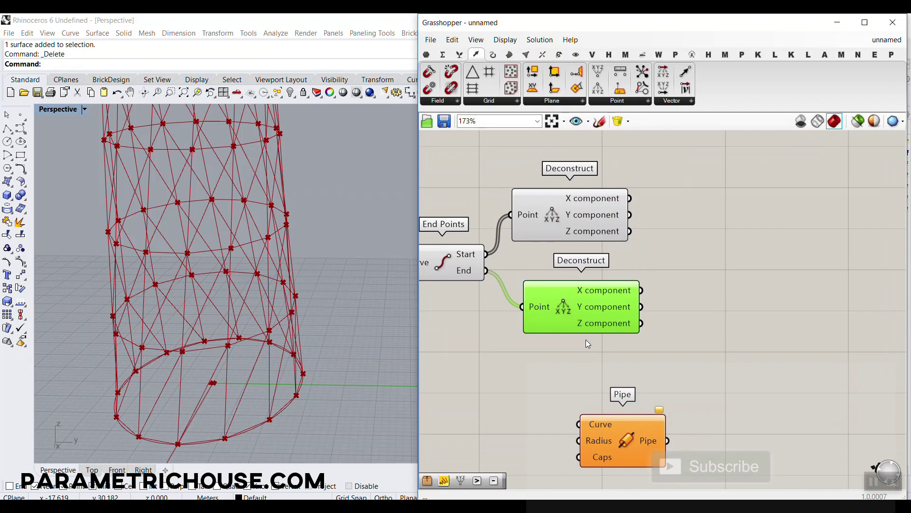
# Add a Subtraction component that subtracts the start points' Z component from the end points' Z component, and inspect its result
pyautogui.click(444, 56)
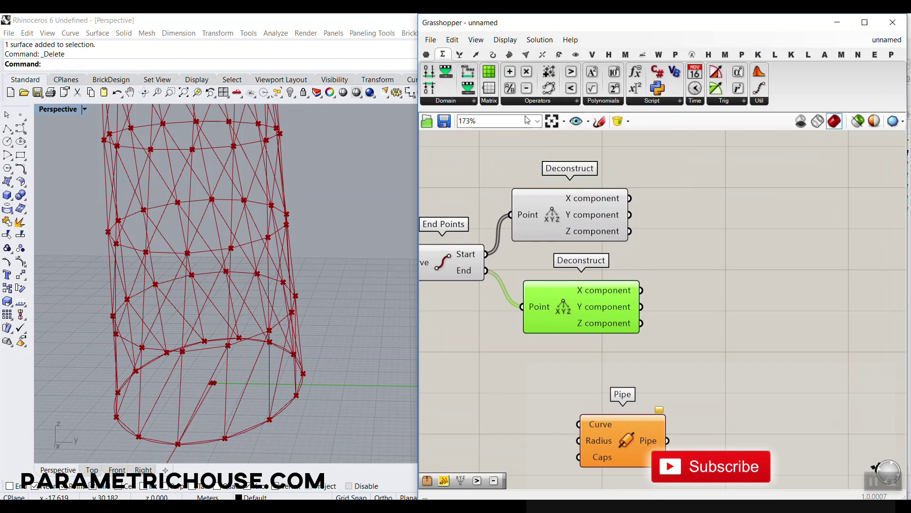
pyautogui.moveTo(555, 116); pyautogui.dragTo(712, 287)
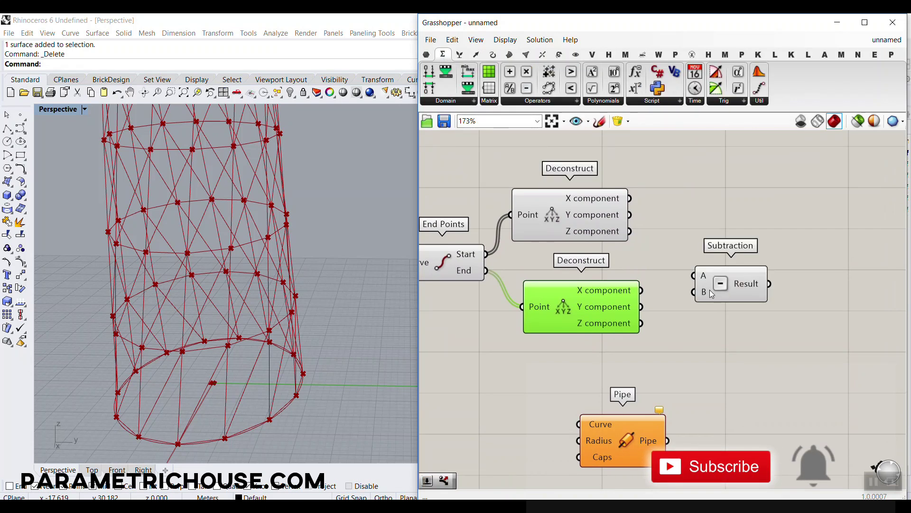
pyautogui.moveTo(630, 231); pyautogui.dragTo(693, 275)
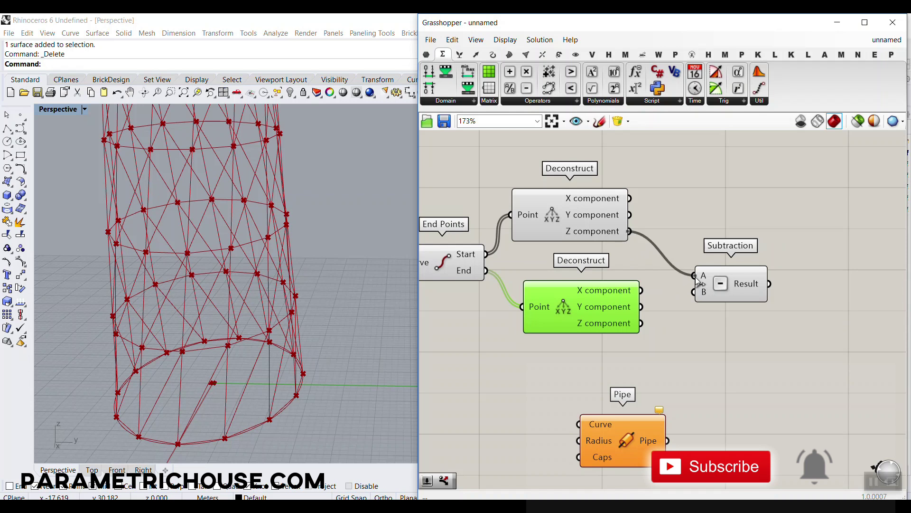
pyautogui.moveTo(642, 324); pyautogui.dragTo(693, 291)
pyautogui.moveTo(641, 323); pyautogui.dragTo(690, 290)
pyautogui.moveTo(751, 290); pyautogui.dragTo(553, 189, button='right')
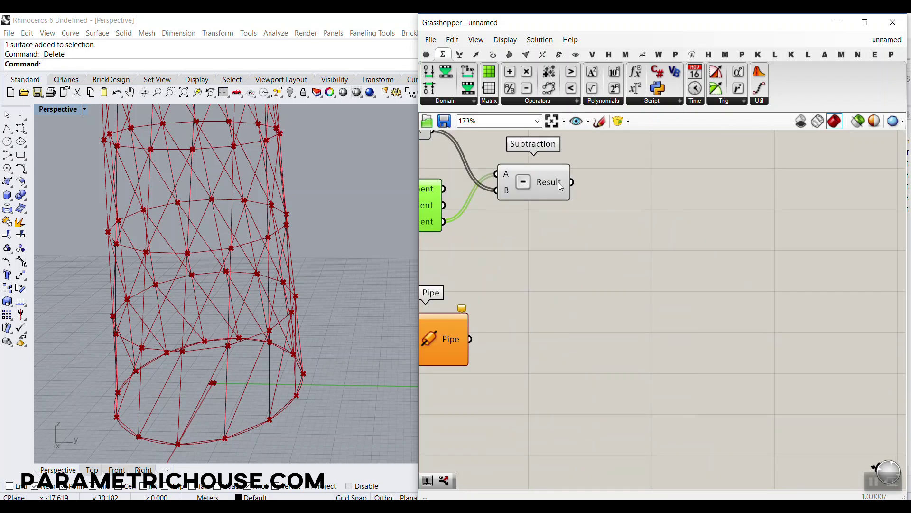
pyautogui.moveTo(560, 184)
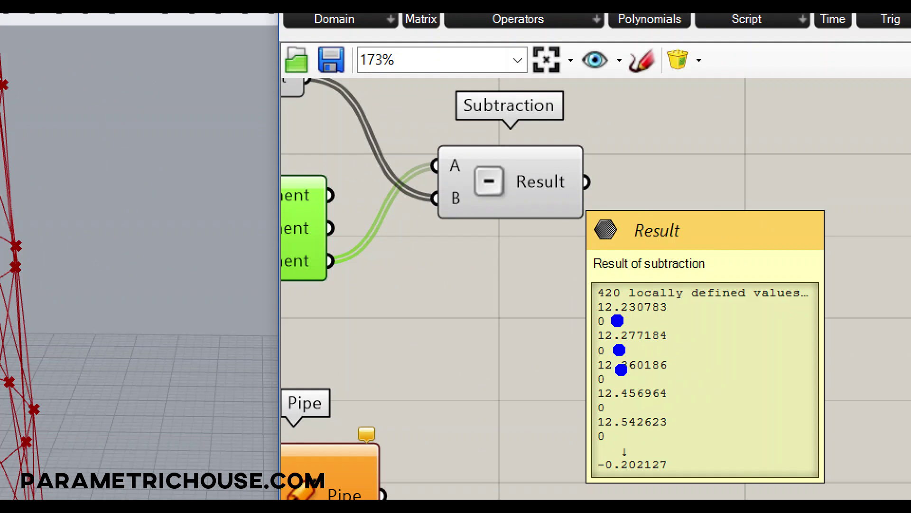
pyautogui.moveTo(590, 378); pyautogui.dragTo(674, 379)
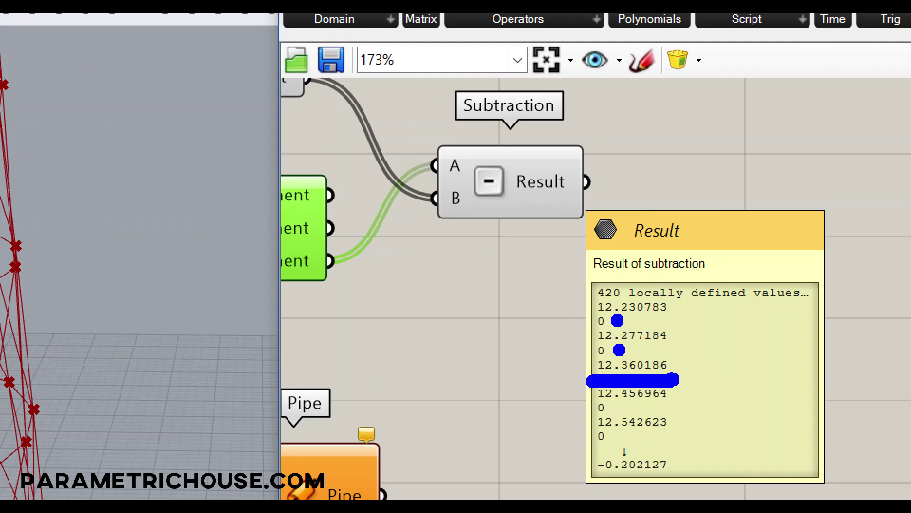
pyautogui.moveTo(601, 480); pyautogui.dragTo(686, 482)
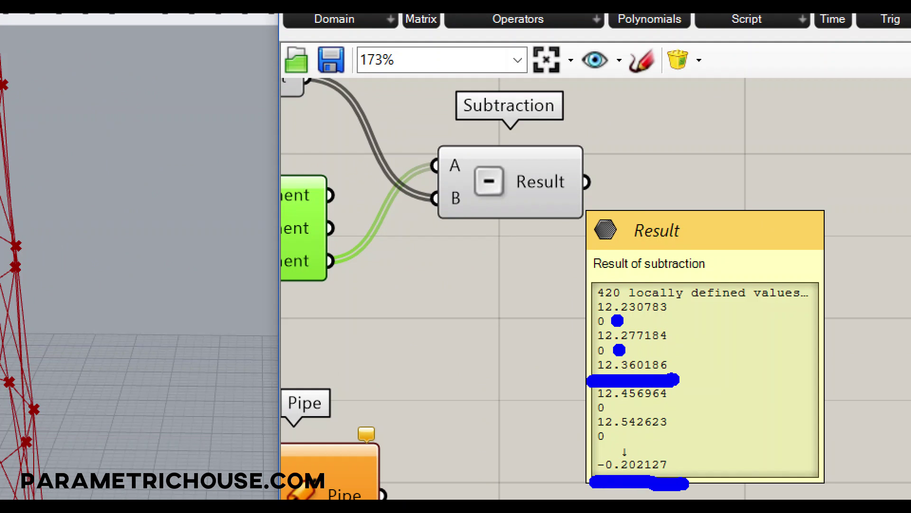
pyautogui.press('Escape')
pyautogui.click(600, 227)
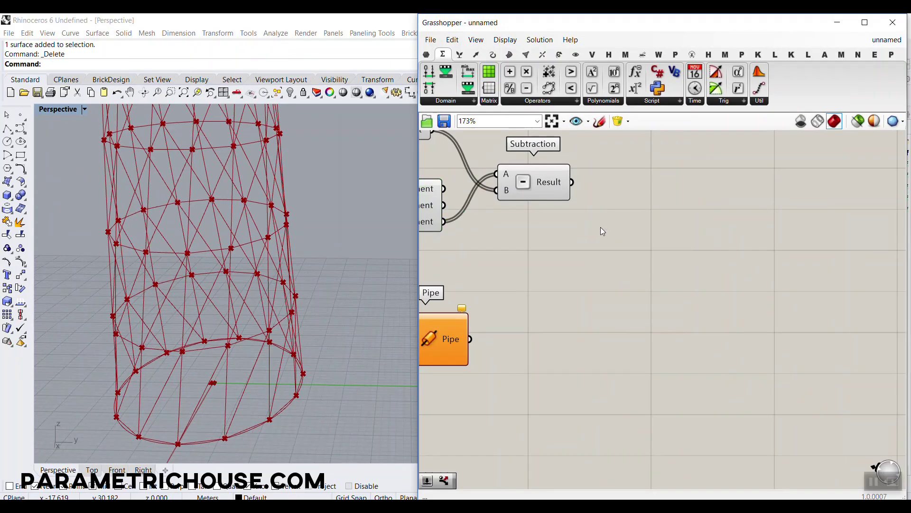
# Move the unconnected Pipe component away from the Subtraction component to free space on the canvas
pyautogui.moveTo(525, 253); pyautogui.dragTo(600, 246, button='right')
pyautogui.scroll(-4, 600, 246)
pyautogui.moveTo(552, 280); pyautogui.dragTo(683, 305)
pyautogui.scroll(4, 586, 234)
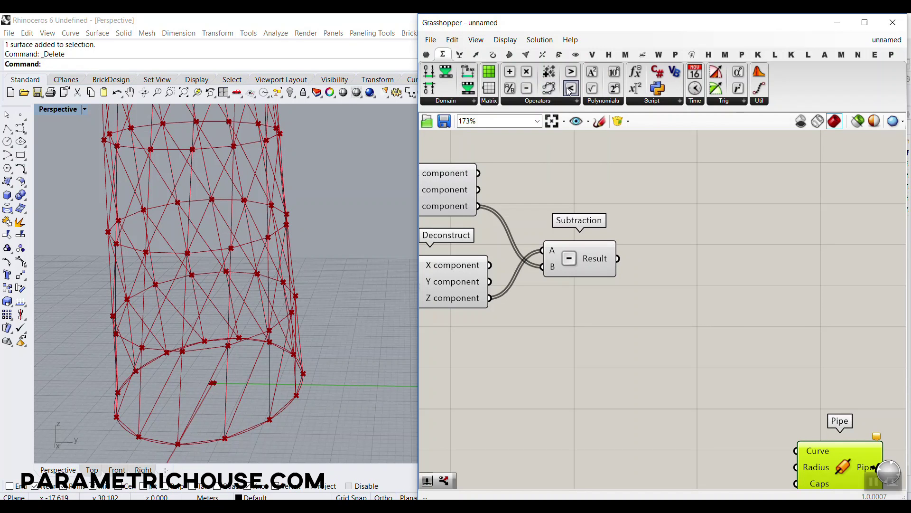
# Add a Smaller Than component comparing the Subtraction result with a new Number Slider set to 1.2
pyautogui.moveTo(571, 91); pyautogui.dragTo(734, 334)
pyautogui.doubleClick(538, 344)
pyautogui.write('1.2')
pyautogui.press('Return')
pyautogui.moveTo(623, 343); pyautogui.dragTo(689, 352)
pyautogui.moveTo(593, 258)
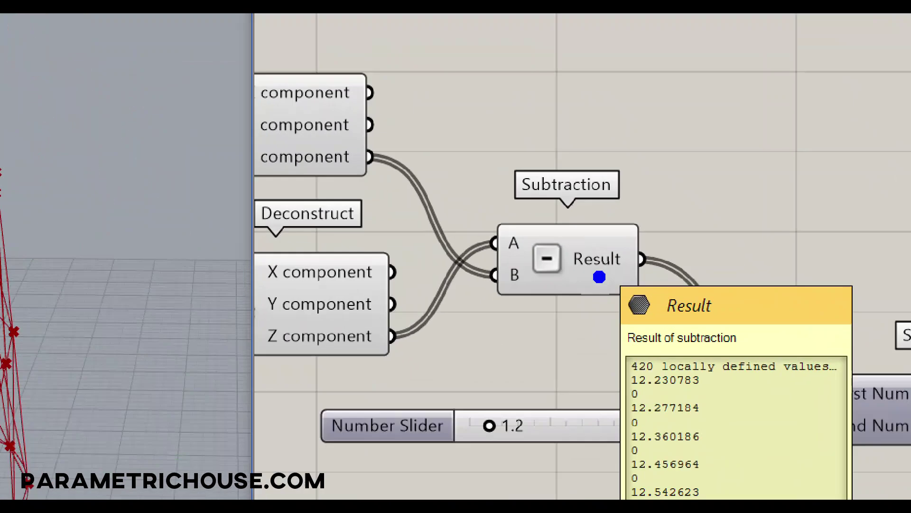
pyautogui.scroll(-3, 593, 258)
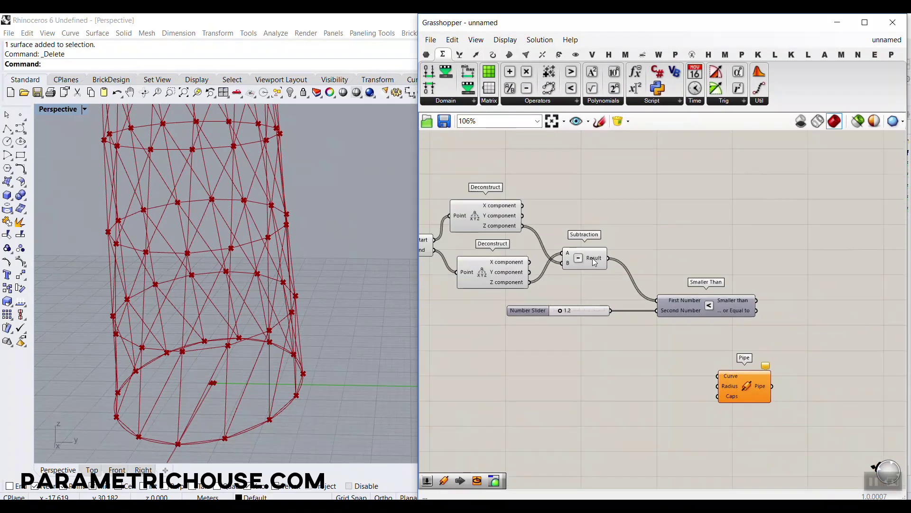
pyautogui.moveTo(716, 302); pyautogui.dragTo(623, 275, button='right')
pyautogui.moveTo(643, 275)
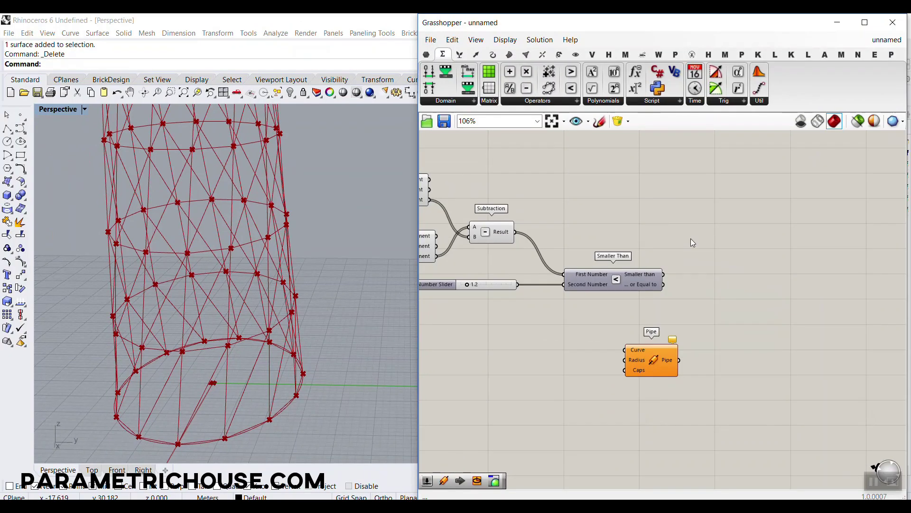
# Add a Dispatch component and connect the Braced Grid's Primary Lines to its List input
pyautogui.scroll(3, 639, 249)
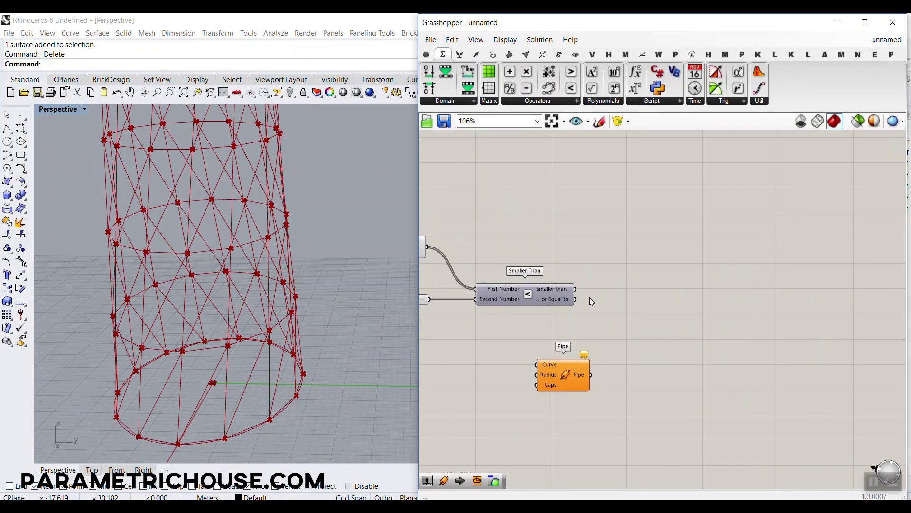
pyautogui.doubleClick(639, 248)
pyautogui.write('dis')
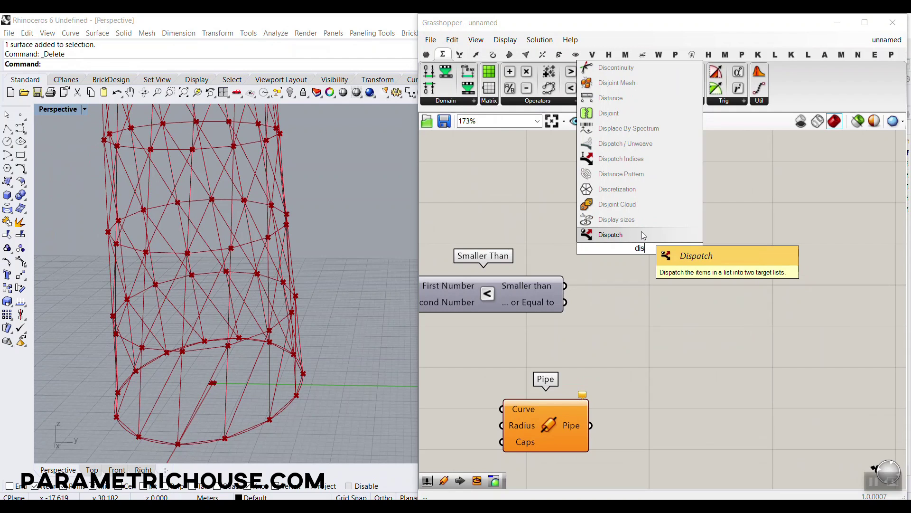
pyautogui.click(642, 234)
pyautogui.moveTo(639, 252); pyautogui.dragTo(506, 316)
pyautogui.scroll(-4, 747, 271)
pyautogui.scroll(5, 526, 305)
pyautogui.moveTo(555, 285); pyautogui.dragTo(730, 342)
pyautogui.moveTo(798, 348); pyautogui.dragTo(619, 342, button='right')
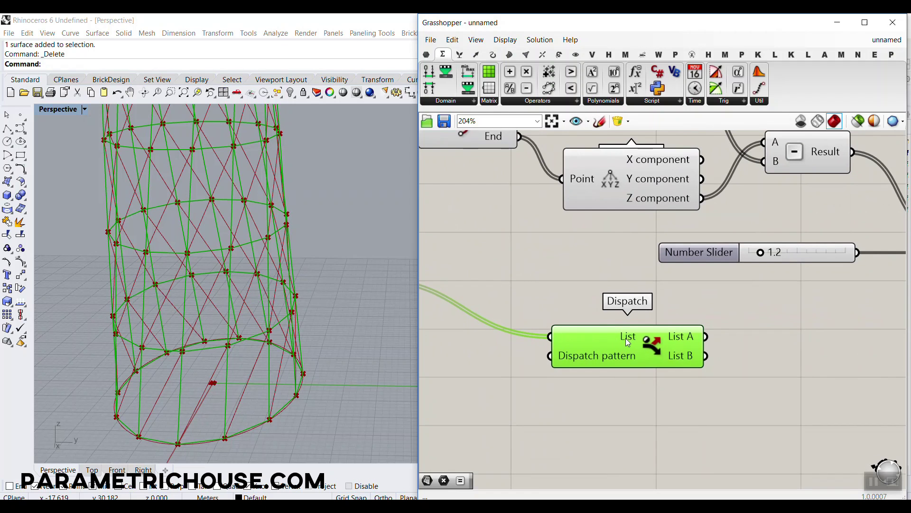
# Place Dispatch after the Smaller Than component and connect the Smaller than output to the Dispatch pattern
pyautogui.scroll(-5, 577, 354)
pyautogui.moveTo(563, 318); pyautogui.dragTo(748, 303, button='right')
pyautogui.scroll(4, 748, 303)
pyautogui.moveTo(753, 327); pyautogui.dragTo(751, 346)
pyautogui.scroll(2, 637, 294)
pyautogui.moveTo(656, 282); pyautogui.dragTo(716, 369)
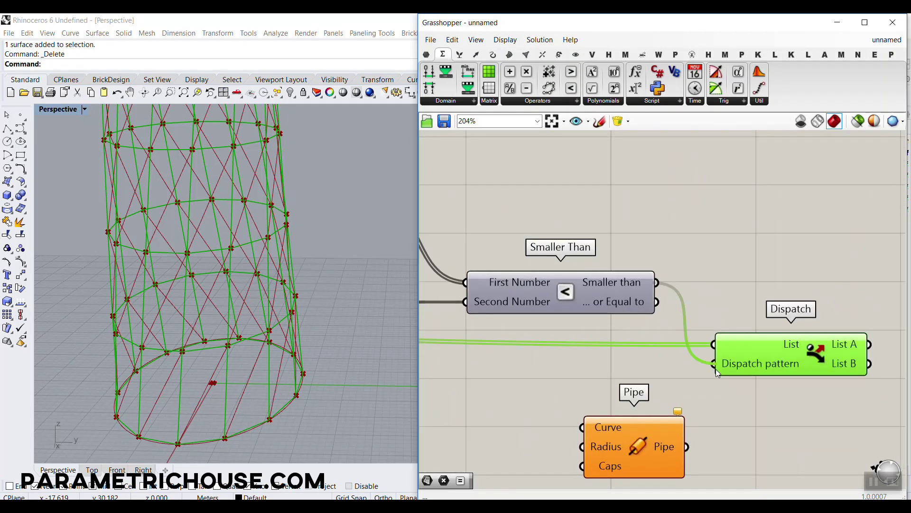
pyautogui.moveTo(778, 363); pyautogui.dragTo(672, 324, button='right')
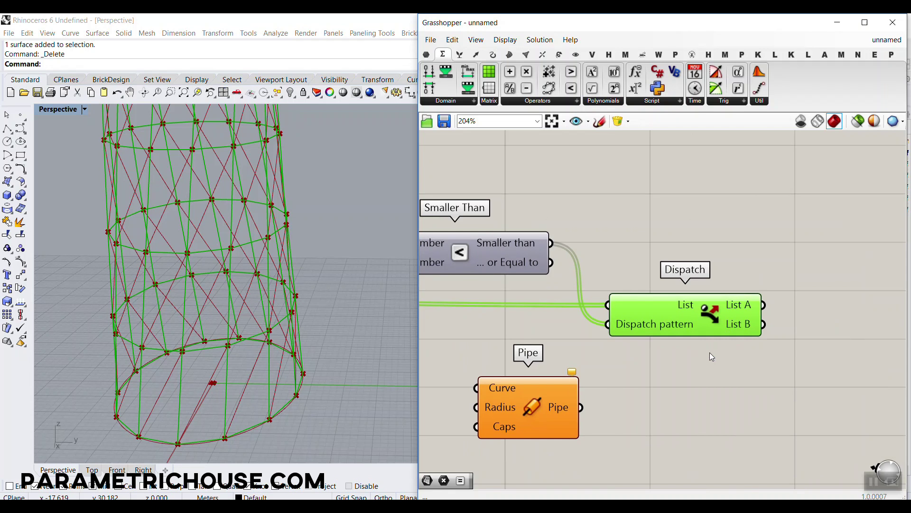
# Move the Pipe component beside Dispatch, connect List A to its Curve input and inspect the piped rings
pyautogui.scroll(-3, 710, 352)
pyautogui.moveTo(682, 351); pyautogui.dragTo(534, 333, button='right')
pyautogui.click(503, 375)
pyautogui.moveTo(503, 375); pyautogui.dragTo(679, 377)
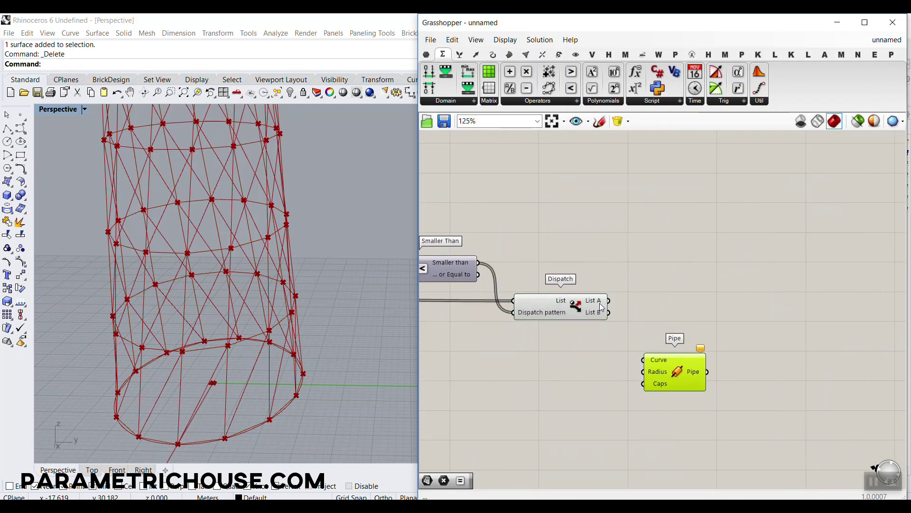
pyautogui.moveTo(609, 300); pyautogui.dragTo(643, 359)
pyautogui.scroll(-5, 235, 337)
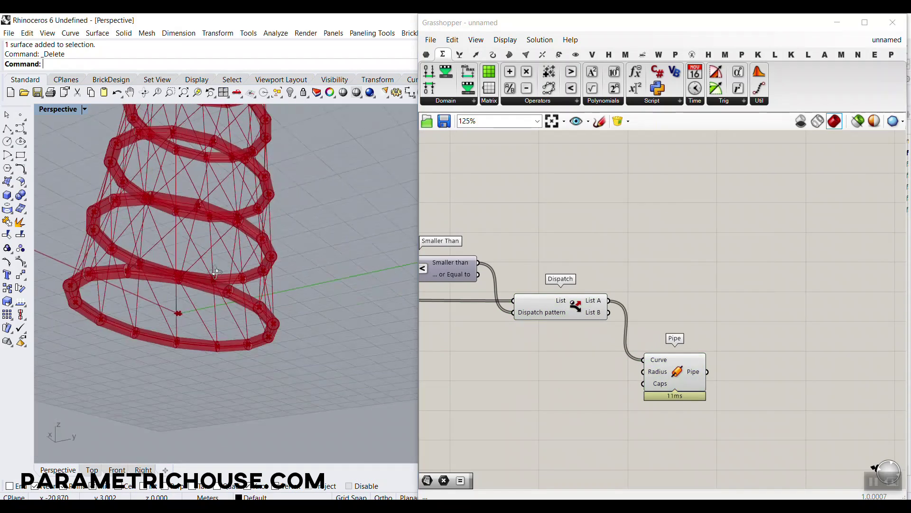
pyautogui.moveTo(235, 338); pyautogui.dragTo(165, 195, button='right')
pyautogui.scroll(5, 154, 154)
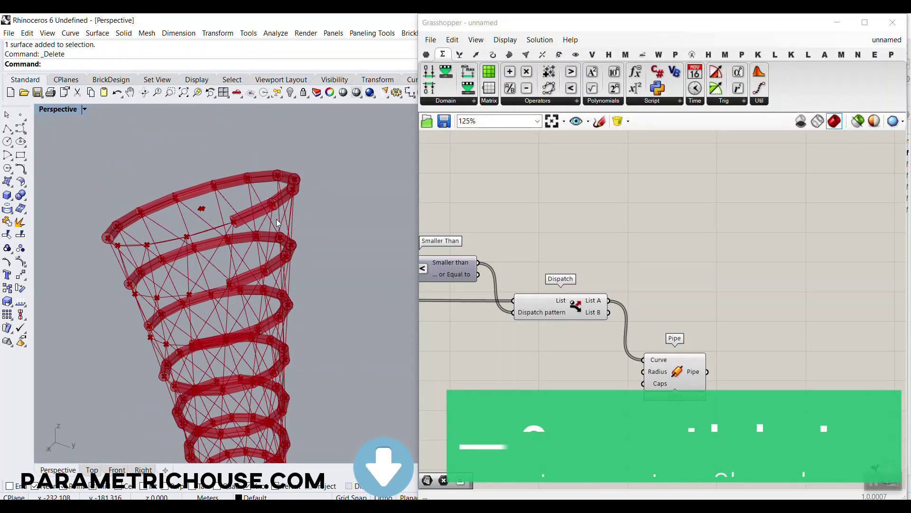
# Set the Number Slider feeding Smaller Than's Second Number to 2.4
pyautogui.scroll(-4, 650, 254)
pyautogui.scroll(6, 553, 250)
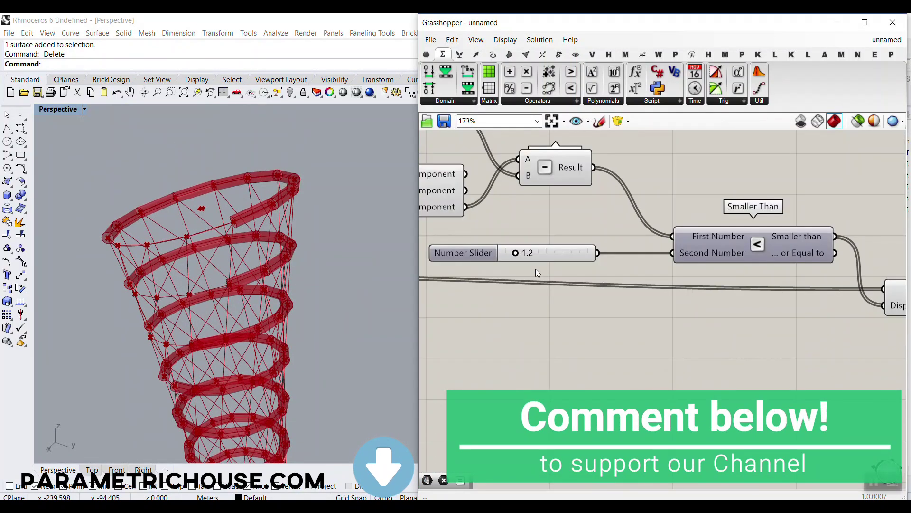
pyautogui.moveTo(517, 253); pyautogui.dragTo(528, 257)
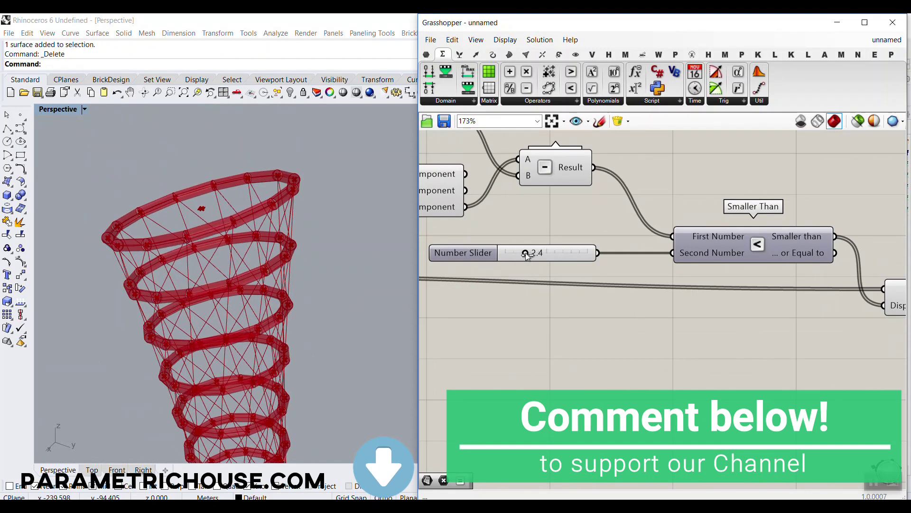
# Examine the piped horizontal rings along the whole tower together with the Dispatch part of the definition
pyautogui.scroll(-5, 396, 262)
pyautogui.moveTo(354, 273); pyautogui.dragTo(291, 252, button='right')
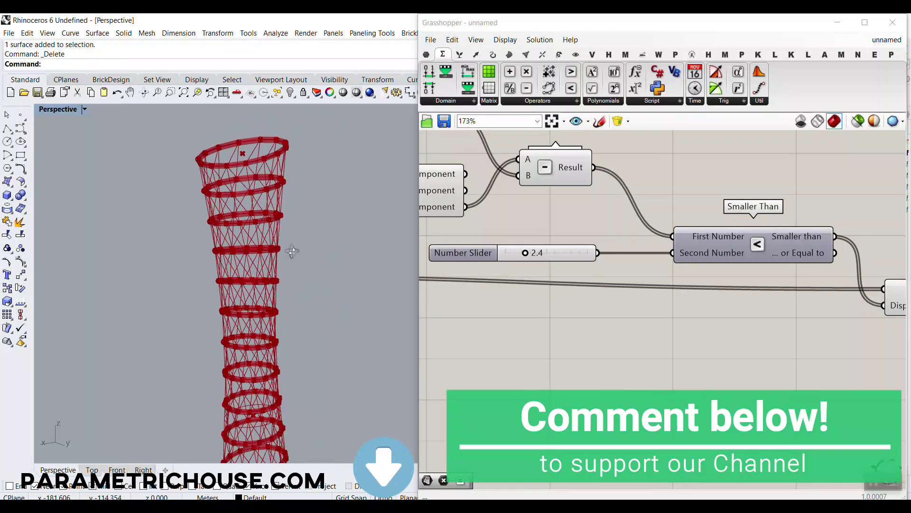
pyautogui.moveTo(731, 265); pyautogui.dragTo(725, 264, button='right')
pyautogui.scroll(-3, 725, 265)
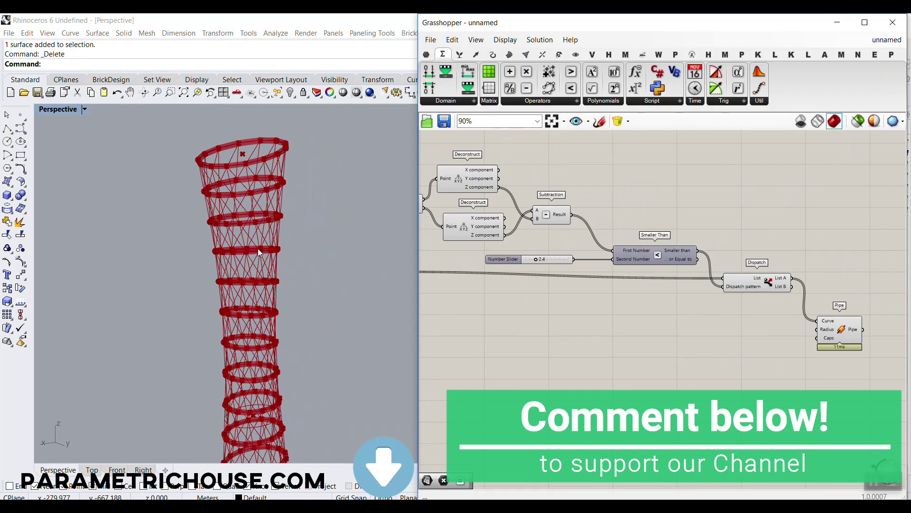
pyautogui.scroll(2, 258, 209)
pyautogui.scroll(-5, 258, 211)
pyautogui.moveTo(258, 212); pyautogui.dragTo(261, 279, button='right')
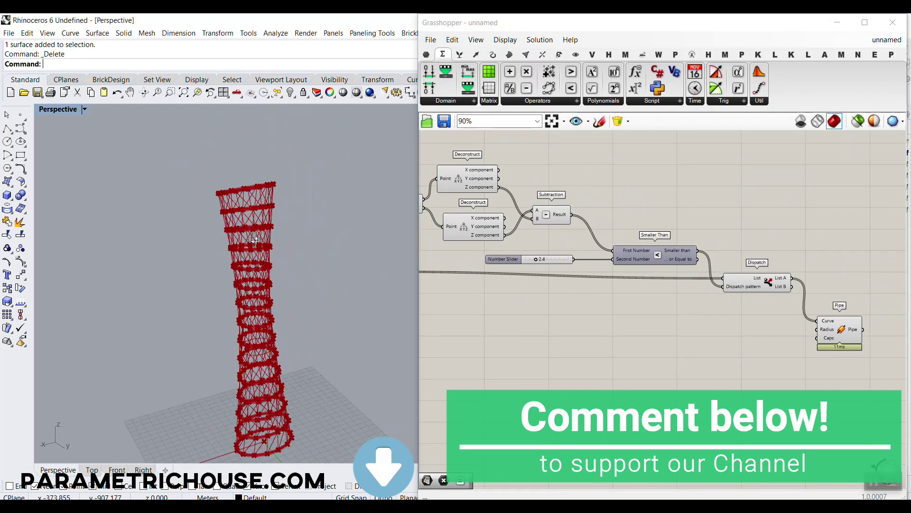
pyautogui.scroll(5, 261, 280)
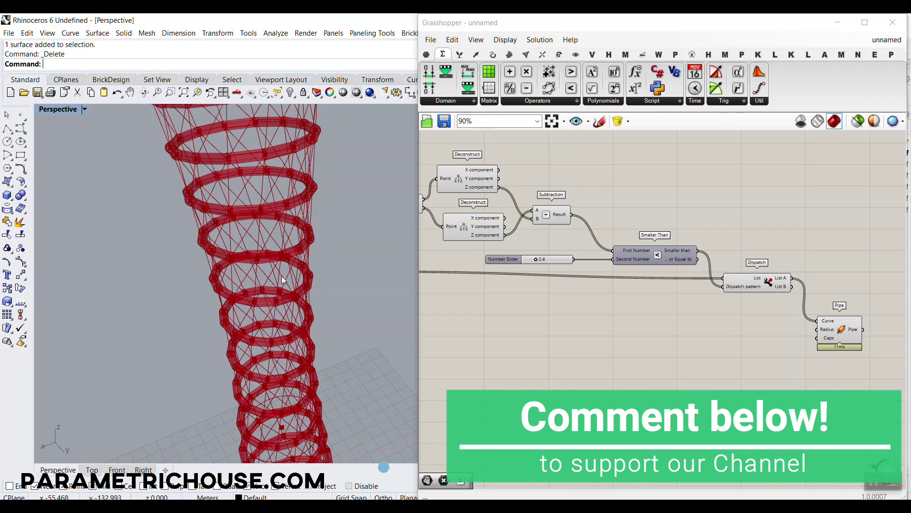
pyautogui.moveTo(262, 282); pyautogui.dragTo(263, 236, button='right')
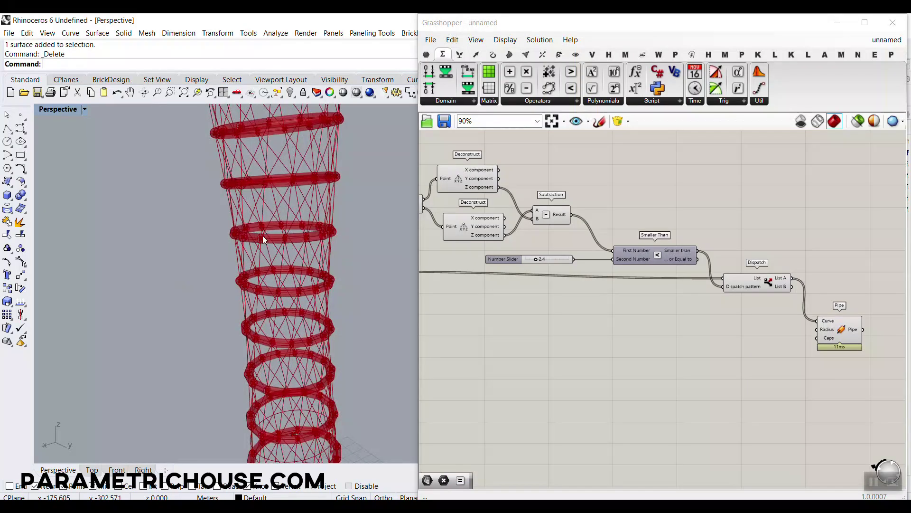
# Switch the Pipe's Curve input from Dispatch's List A to List B
pyautogui.scroll(4, 805, 285)
pyautogui.moveTo(786, 287); pyautogui.dragTo(828, 355)
pyautogui.click(861, 372)
pyautogui.moveTo(305, 260); pyautogui.dragTo(223, 309, button='right')
# Turn off the preview of all components preceding the Pipe and inspect the piped vertical members
pyautogui.scroll(-8, 254, 180)
pyautogui.scroll(-8, 737, 277)
pyautogui.moveTo(743, 230); pyautogui.dragTo(508, 300)
pyautogui.rightClick(587, 172)
pyautogui.click(597, 189)
pyautogui.moveTo(304, 266); pyautogui.dragTo(286, 223, button='right')
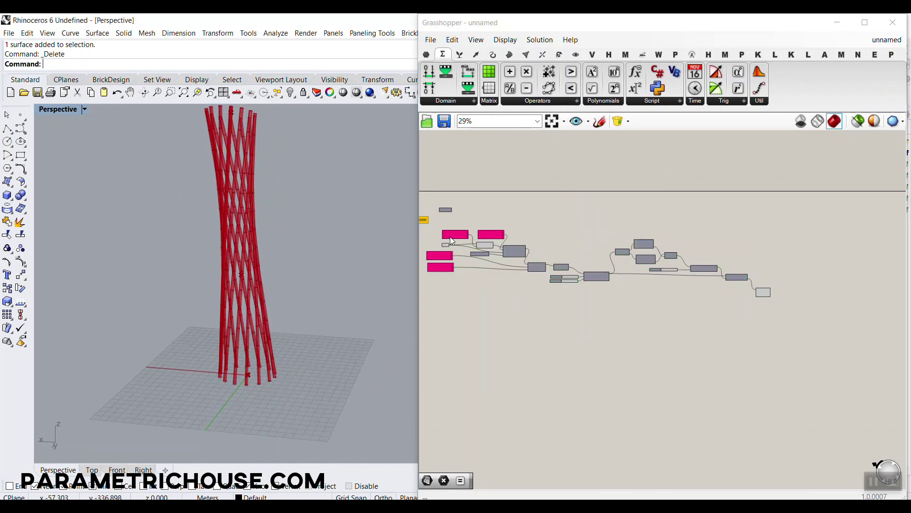
# Adjust the Gene Pool values shaping the tower, setting the third value of the pool feeding Rotate 3D's Angle to 35.81
pyautogui.scroll(3, 570, 266)
pyautogui.scroll(6, 553, 280)
pyautogui.moveTo(599, 269); pyautogui.dragTo(619, 272)
pyautogui.moveTo(534, 253)
pyautogui.mouseDown()
pyautogui.moveTo(562, 254)
pyautogui.moveTo(544, 256)
pyautogui.mouseUp()
pyautogui.scroll(-2, 543, 253)
pyautogui.moveTo(786, 267); pyautogui.dragTo(612, 255, button='right')
pyautogui.scroll(4, 612, 256)
pyautogui.moveTo(595, 248); pyautogui.dragTo(635, 253)
pyautogui.scroll(-4, 336, 256)
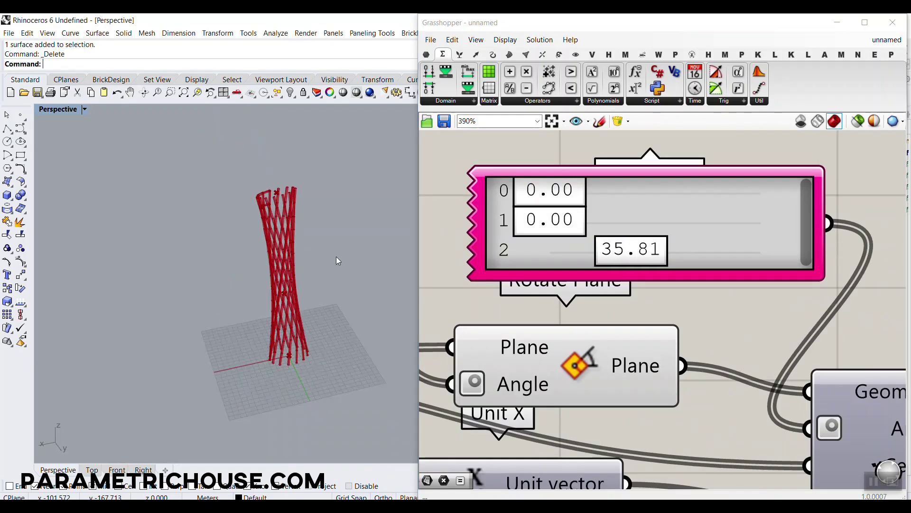
# Fine-tune the third value of the Gene Pool feeding Rotate 3D's Angle while checking the tower's twist
pyautogui.scroll(10, 270, 215)
pyautogui.moveTo(603, 257); pyautogui.dragTo(637, 248)
pyautogui.scroll(-6, 584, 252)
pyautogui.scroll(6, 634, 269)
pyautogui.scroll(-5, 250, 215)
pyautogui.moveTo(250, 215); pyautogui.dragTo(278, 253, button='right')
pyautogui.scroll(6, 249, 291)
pyautogui.scroll(-5, 264, 275)
# Bake the Pipe of the vertical members onto Layer 01
pyautogui.scroll(8, 279, 253)
pyautogui.moveTo(769, 286); pyautogui.dragTo(486, 242, button='right')
pyautogui.scroll(-3, 486, 243)
pyautogui.moveTo(579, 236); pyautogui.dragTo(441, 201, button='right')
pyautogui.moveTo(753, 272); pyautogui.dragTo(645, 260, button='right')
pyautogui.rightClick(672, 284)
pyautogui.click(714, 305)
pyautogui.click(711, 176)
pyautogui.click(732, 365)
# Duplicate the Pipe component below the original and connect Dispatch's List A to the copy's Curve input
pyautogui.click(652, 247)
pyautogui.click(699, 238)
pyautogui.keyDown('alt'); pyautogui.moveTo(699, 228); pyautogui.dragTo(696, 314); pyautogui.keyUp('alt')
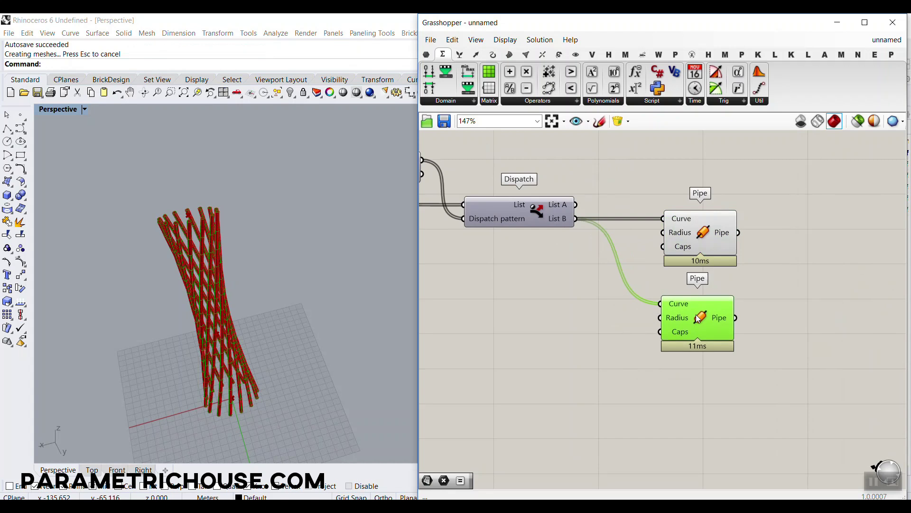
pyautogui.click(629, 273)
pyautogui.scroll(2, 580, 222)
pyautogui.moveTo(573, 198); pyautogui.dragTo(691, 337)
# Add a Number Slider set to 0.25 and connect it to the Radius of the Pipe for the horizontal rings
pyautogui.doubleClick(524, 360)
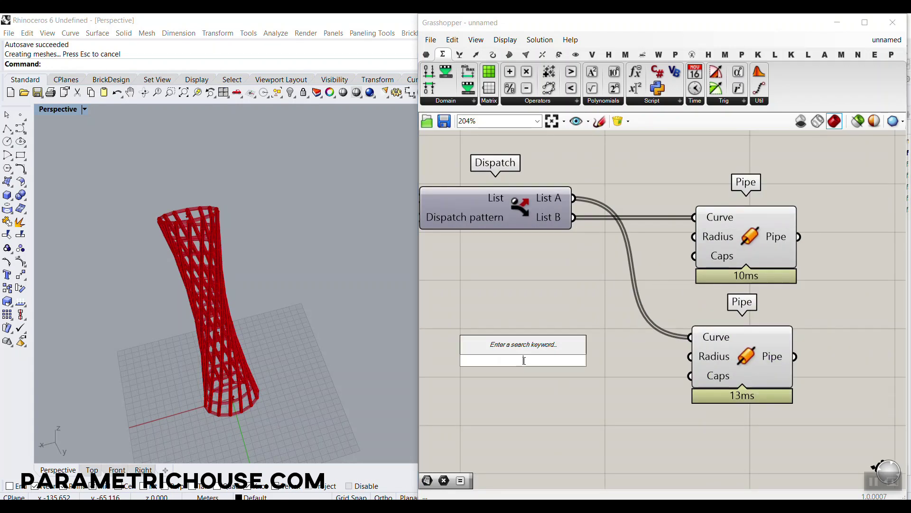
pyautogui.write('0.25')
pyautogui.press('Return')
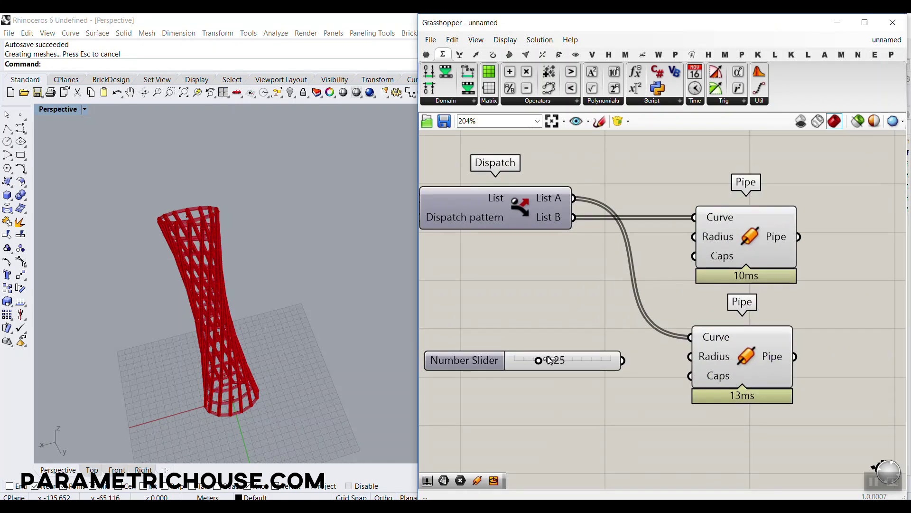
pyautogui.moveTo(623, 361); pyautogui.dragTo(690, 357)
# Bake the piped horizontal rings onto Layer 02
pyautogui.click(730, 348)
pyautogui.rightClick(777, 357)
pyautogui.click(806, 369)
pyautogui.click(785, 298)
pyautogui.click(798, 474)
# Place a Pipe with its 0.25 radius slider beside Braced Grid 1-D Structure and connect Brace Lines to its Curve input
pyautogui.scroll(-5, 519, 321)
pyautogui.moveTo(705, 368); pyautogui.dragTo(604, 317)
pyautogui.scroll(-7, 731, 345)
pyautogui.moveTo(662, 329); pyautogui.dragTo(573, 340)
pyautogui.scroll(8, 572, 339)
pyautogui.scroll(6, 475, 272)
pyautogui.scroll(-3, 514, 265)
pyautogui.moveTo(551, 259); pyautogui.dragTo(646, 344)
pyautogui.scroll(5, 225, 328)
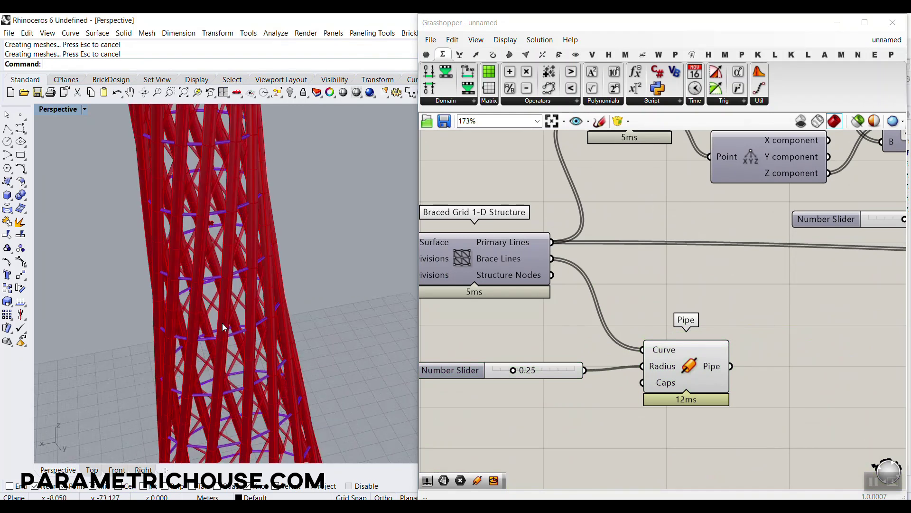
# Bake the piped brace lines onto Layer 03
pyautogui.rightClick(714, 369)
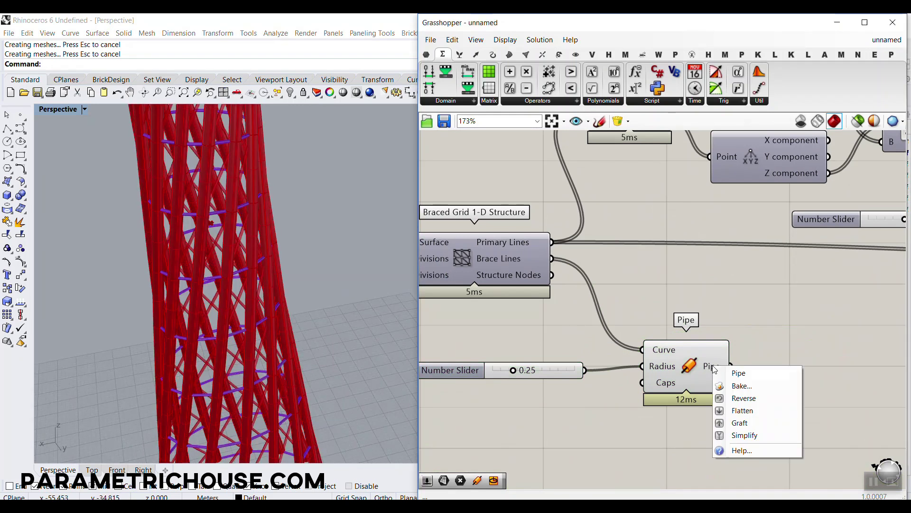
pyautogui.click(734, 386)
pyautogui.click(738, 485)
# Try baking the Loft surface onto Layer 04
pyautogui.moveTo(605, 321); pyautogui.dragTo(757, 336, button='right')
pyautogui.scroll(-5, 756, 336)
pyautogui.scroll(3, 630, 314)
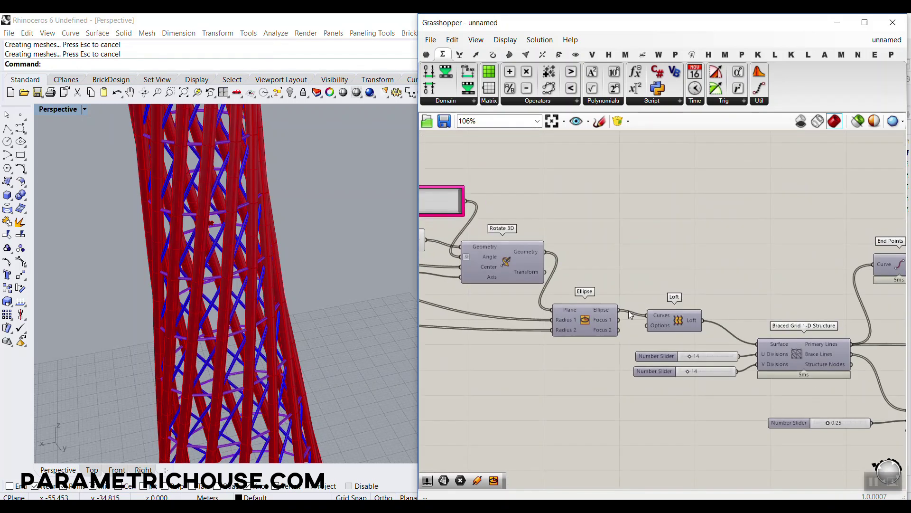
pyautogui.scroll(3, 696, 326)
pyautogui.rightClick(702, 320)
pyautogui.click(726, 337)
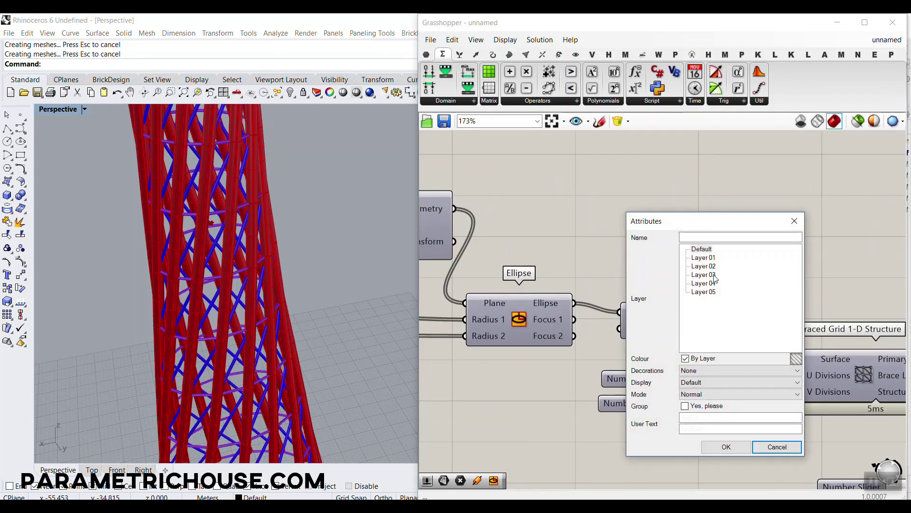
pyautogui.click(726, 445)
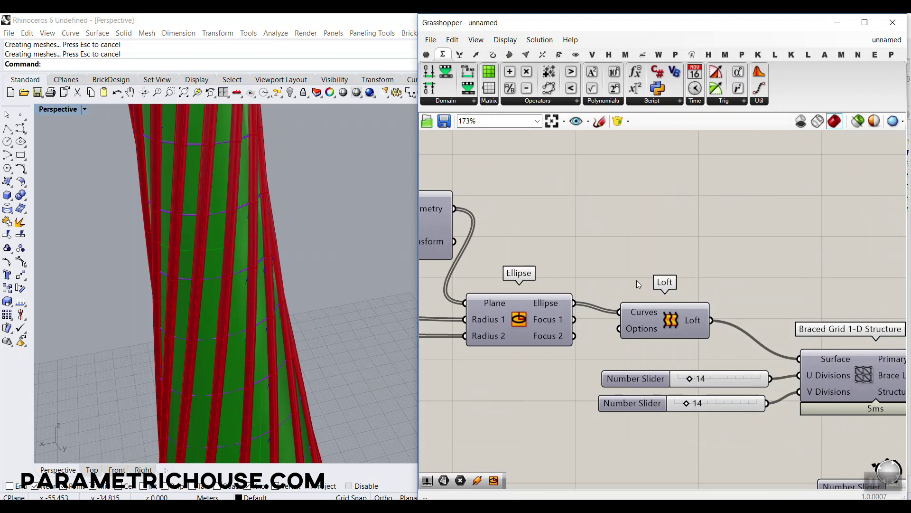
# Inspect how the baked loft surface meets the pipes and undo that bake
pyautogui.scroll(-1, 637, 280)
pyautogui.scroll(-3, 329, 277)
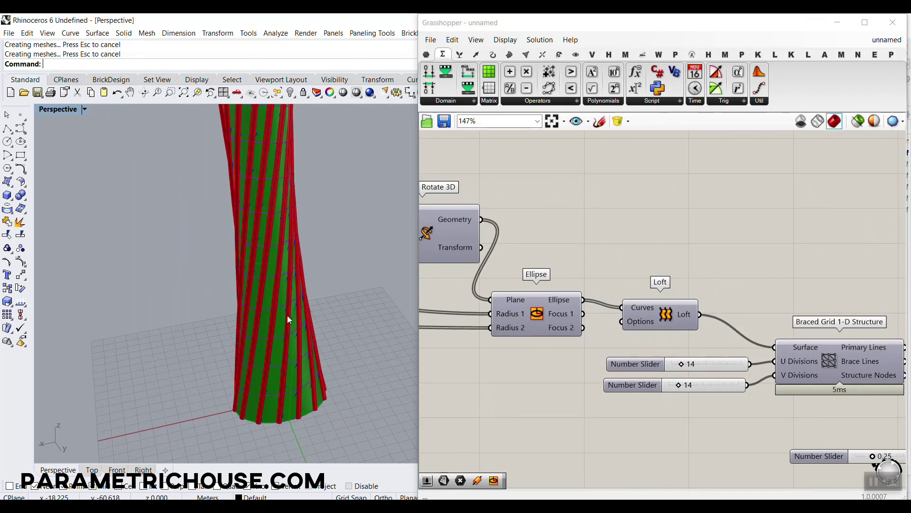
pyautogui.scroll(3, 288, 316)
pyautogui.click(264, 321)
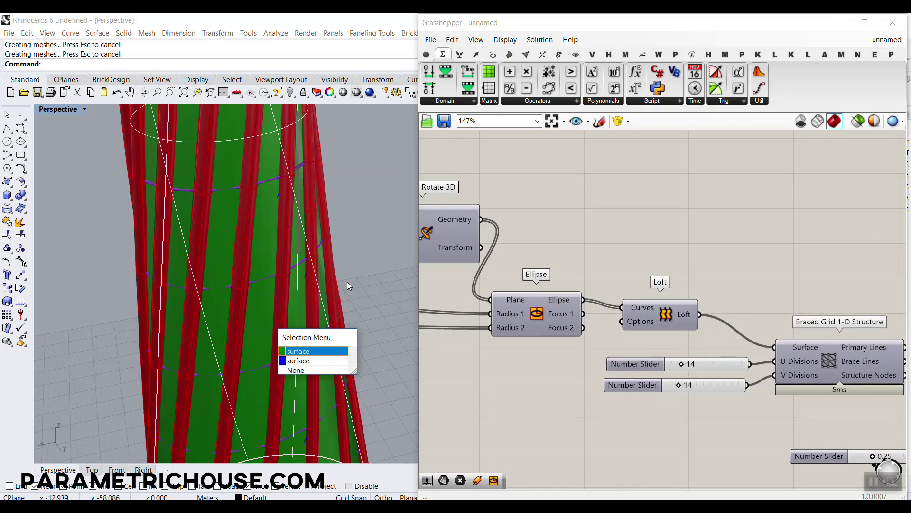
pyautogui.hotkey('ctrl', 'z')
# Add an Offset Surface component, connecting Loft to its Surface input and a Number Slider to its Distance input
pyautogui.doubleClick(699, 241)
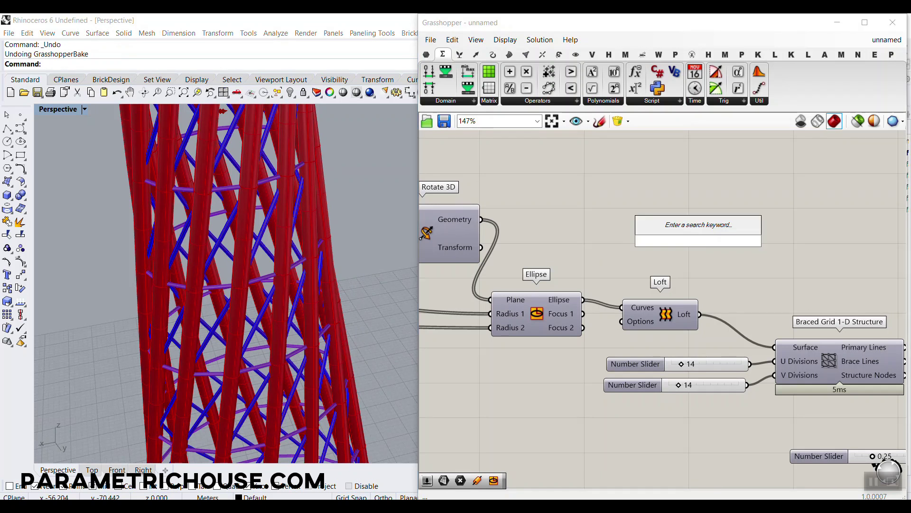
pyautogui.write('o')
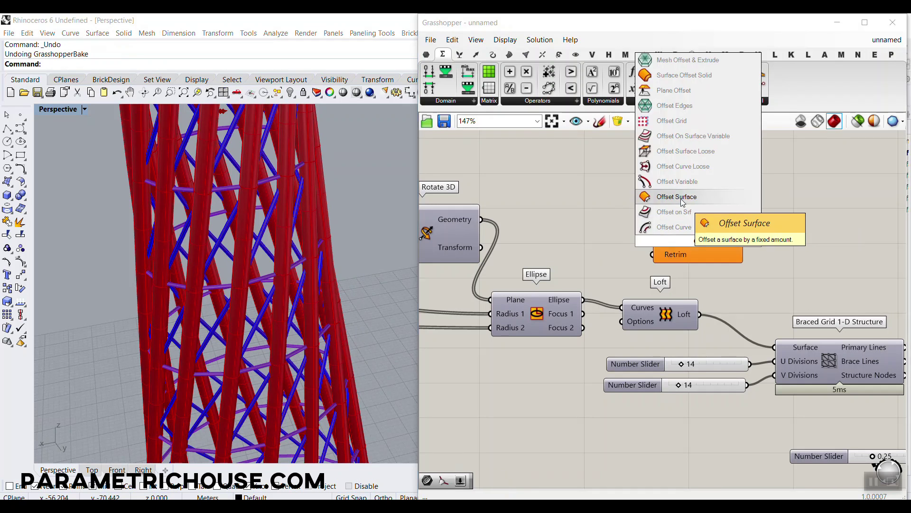
pyautogui.click(671, 195)
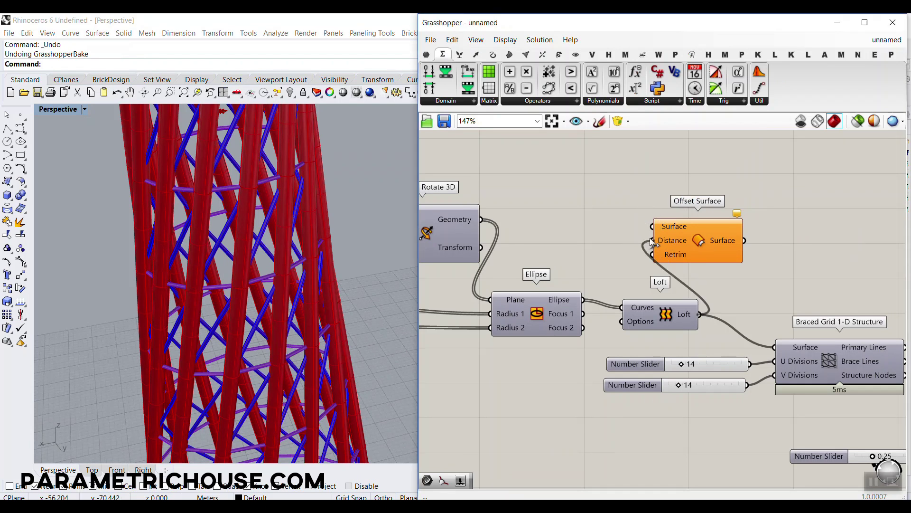
pyautogui.moveTo(685, 244); pyautogui.dragTo(598, 272, button='right')
pyautogui.moveTo(599, 272); pyautogui.dragTo(676, 269)
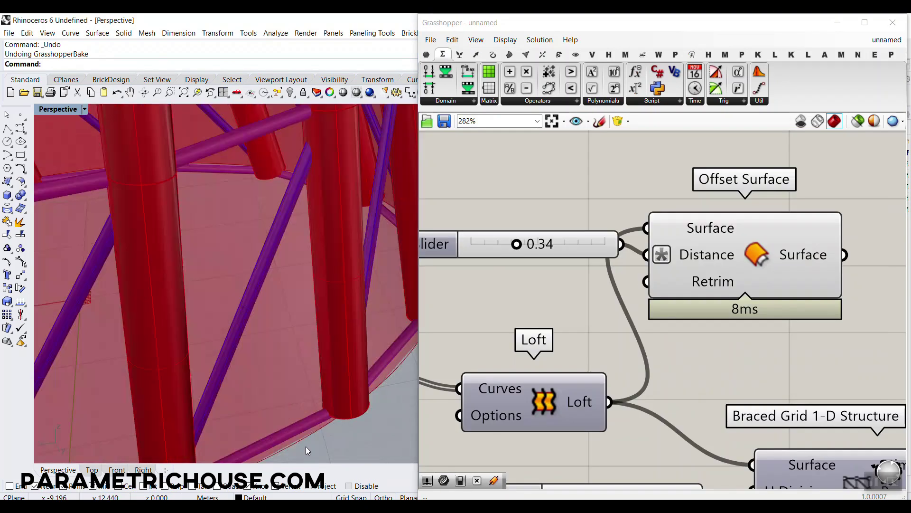
# Clear the expression on Offset Surface's Distance input and set the distance slider to 1.00
pyautogui.scroll(3, 313, 427)
pyautogui.moveTo(517, 244); pyautogui.dragTo(569, 253)
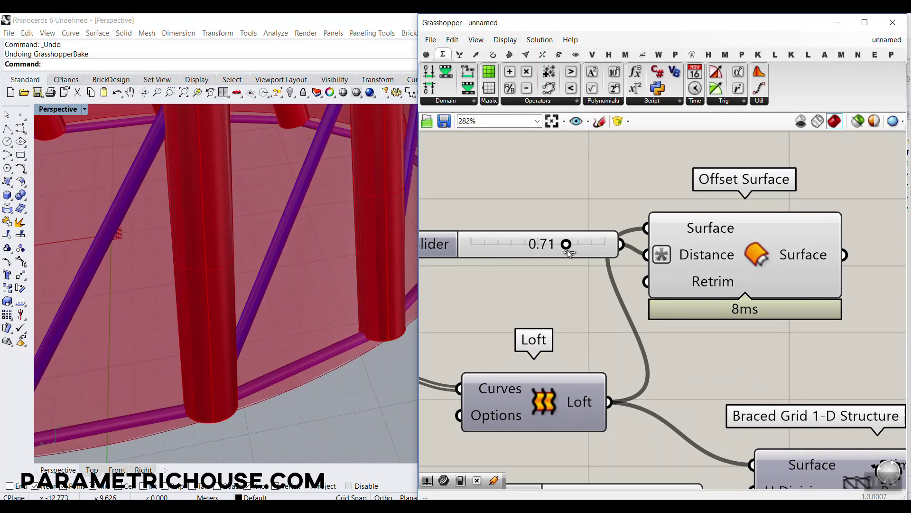
pyautogui.rightClick(681, 259)
pyautogui.moveTo(712, 365)
pyautogui.write('-x')
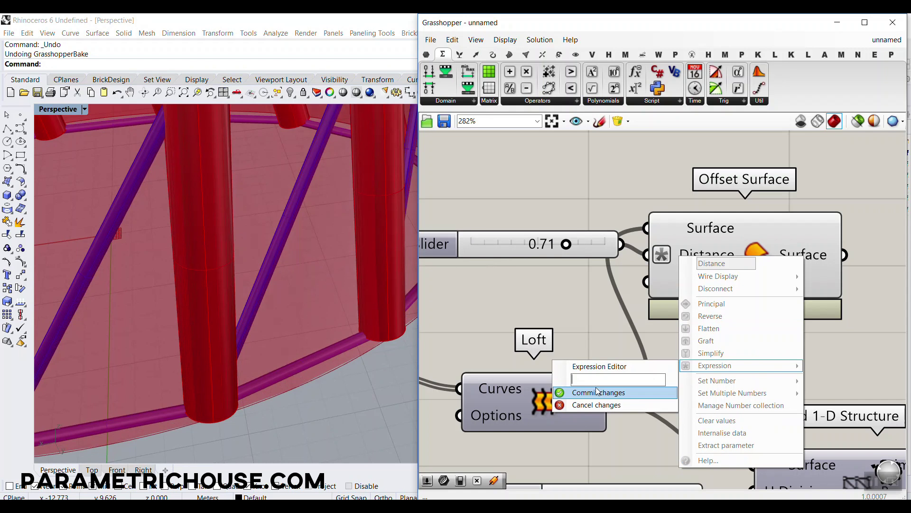
pyautogui.click(597, 392)
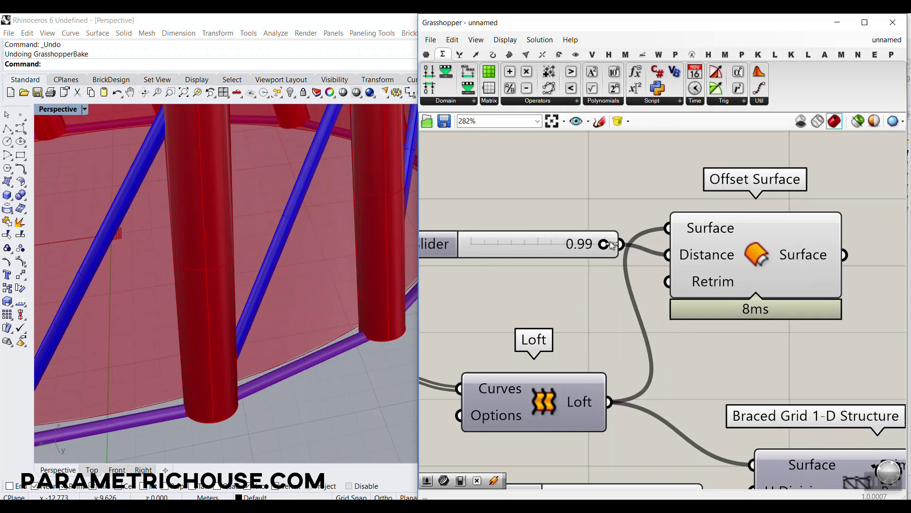
# Bake the offset surface onto Layer 04
pyautogui.rightClick(797, 247)
pyautogui.click(810, 270)
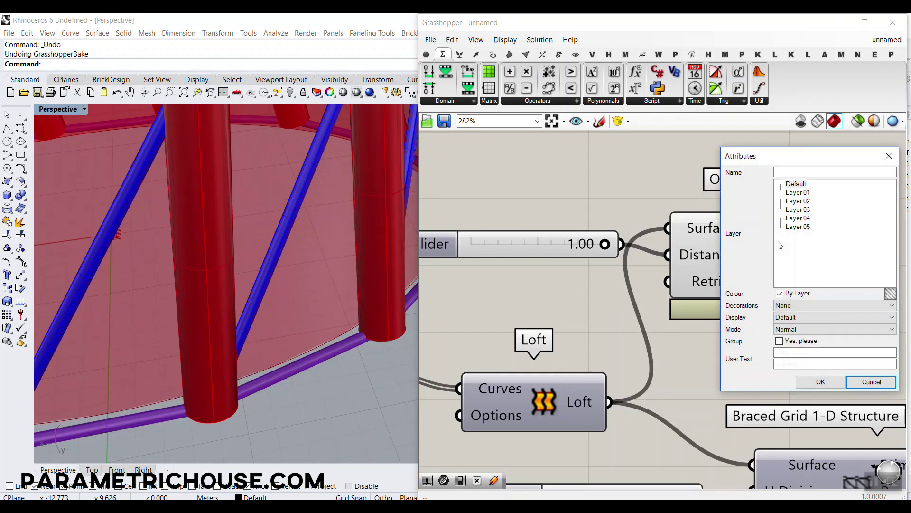
pyautogui.click(813, 381)
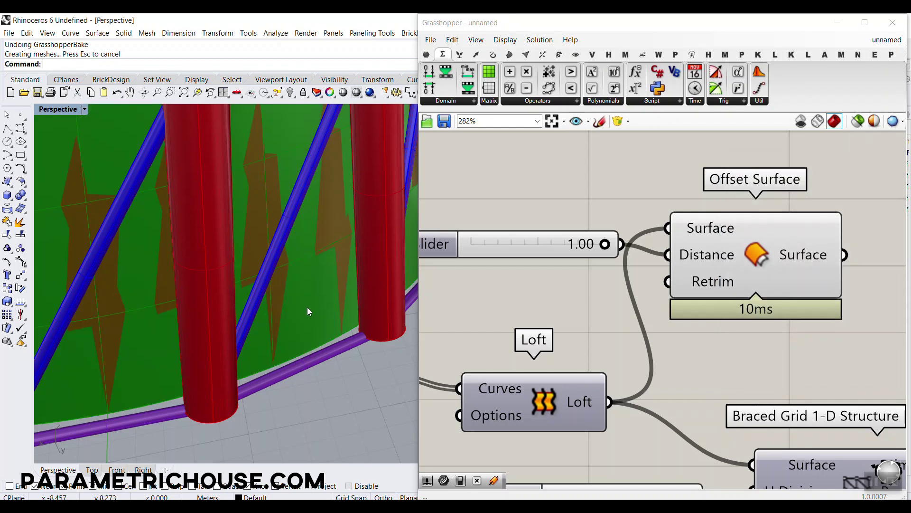
# Dismiss the Grasshopper window to uncover the full Rhino viewport with the baked tower
pyautogui.scroll(-10, 314, 311)
pyautogui.click(431, 40)
pyautogui.click(441, 54)
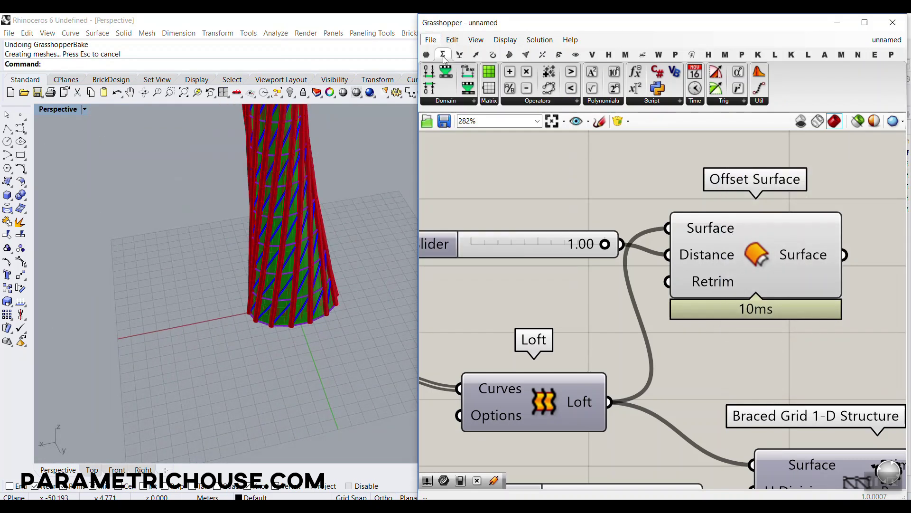
pyautogui.click(889, 29)
pyautogui.keyDown('shift'); pyautogui.moveTo(346, 266); pyautogui.dragTo(380, 385, button='right'); pyautogui.keyUp('shift')
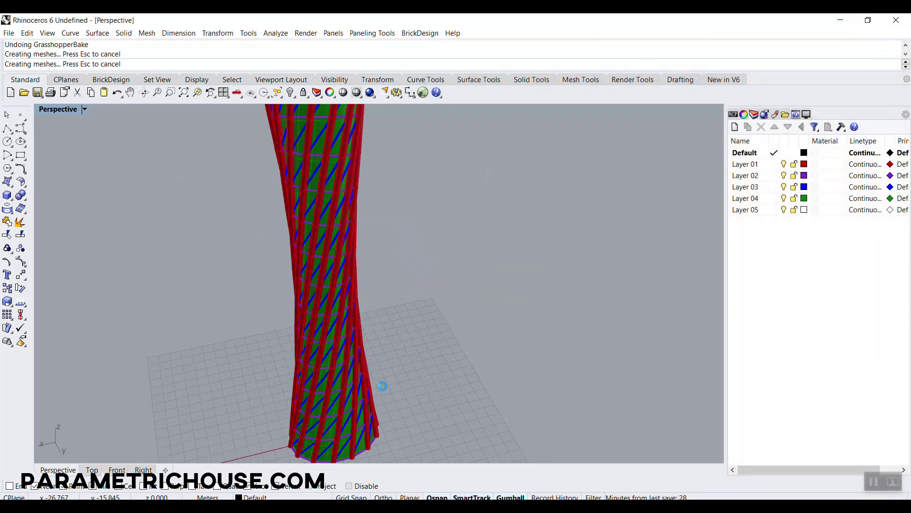
# Examine the baked tower's vertical members, rings, braces and inner surface from several angles and distances
pyautogui.scroll(-7, 384, 386)
pyautogui.moveTo(387, 329); pyautogui.dragTo(339, 327, button='right')
pyautogui.scroll(4, 355, 275)
pyautogui.scroll(8, 178, 310)
pyautogui.scroll(-5, 437, 272)
pyautogui.scroll(4, 377, 267)
pyautogui.moveTo(312, 220); pyautogui.dragTo(354, 221, button='right')
pyautogui.scroll(-4, 311, 244)
pyautogui.scroll(5, 294, 287)
pyautogui.scroll(6, 352, 370)
pyautogui.scroll(-5, 354, 221)
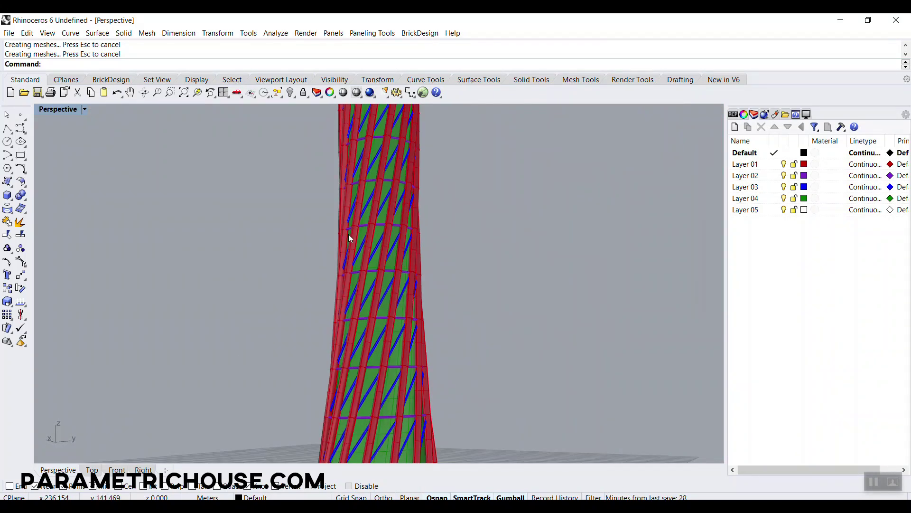
pyautogui.moveTo(350, 254); pyautogui.dragTo(372, 373, button='right')
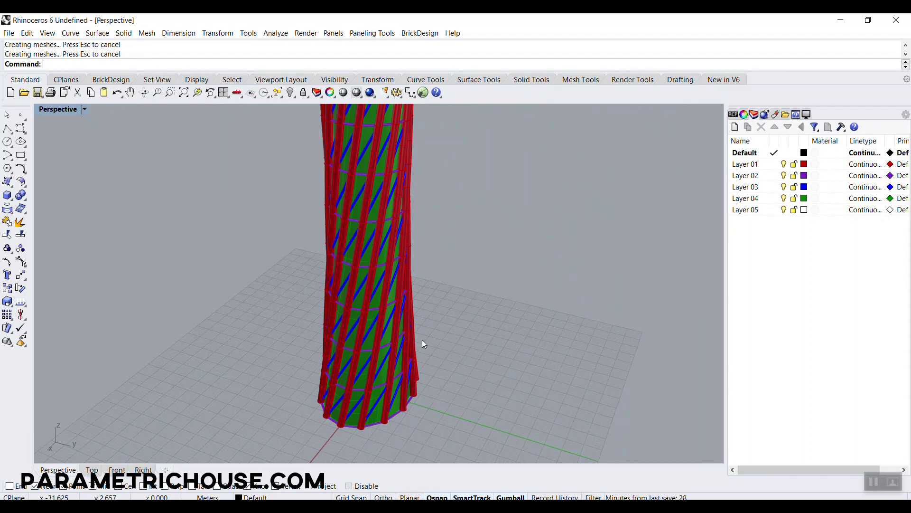
pyautogui.moveTo(421, 309); pyautogui.dragTo(473, 331, button='right')
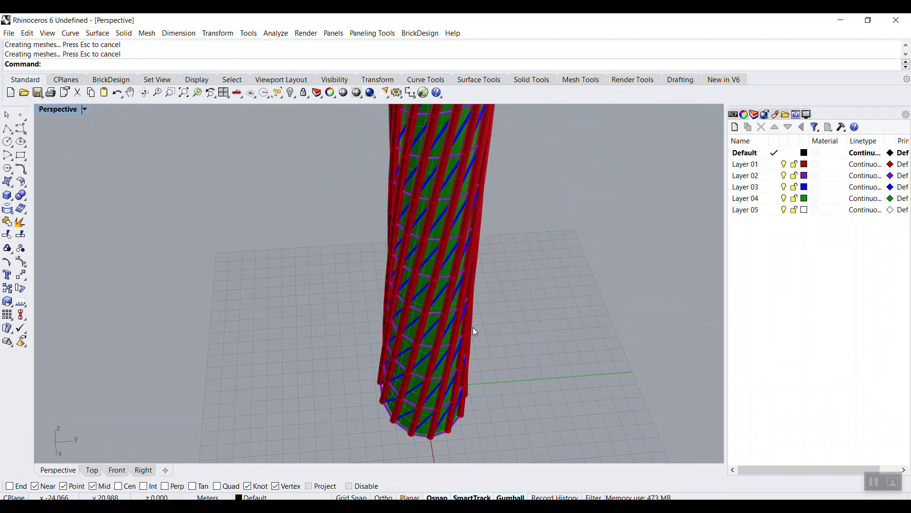
pyautogui.scroll(5, 442, 284)
pyautogui.moveTo(444, 294); pyautogui.dragTo(336, 254, button='right')
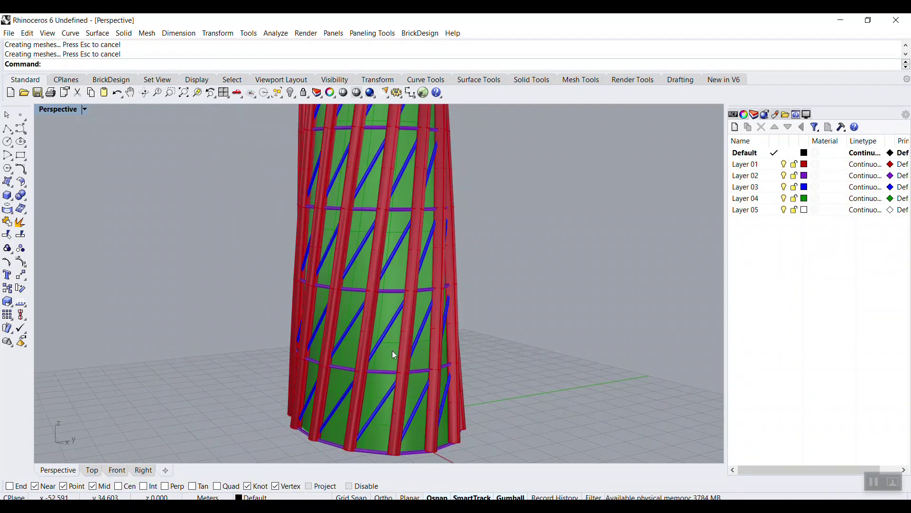